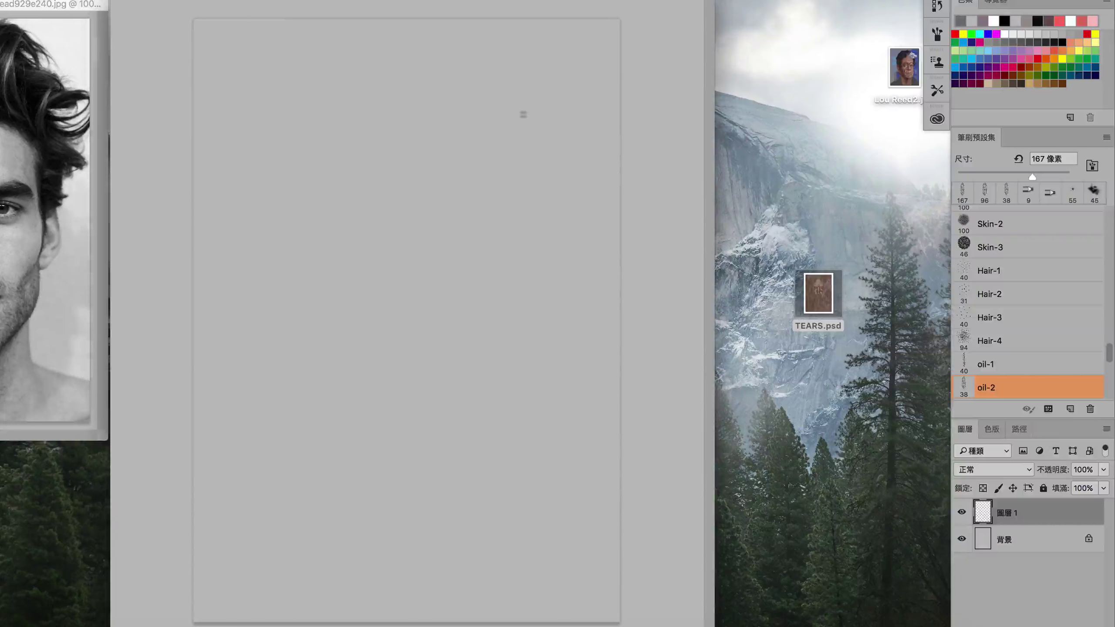
- Paint dark curly hair strokes across the top and down both sides of the head
drag(298, 125, 424, 44)
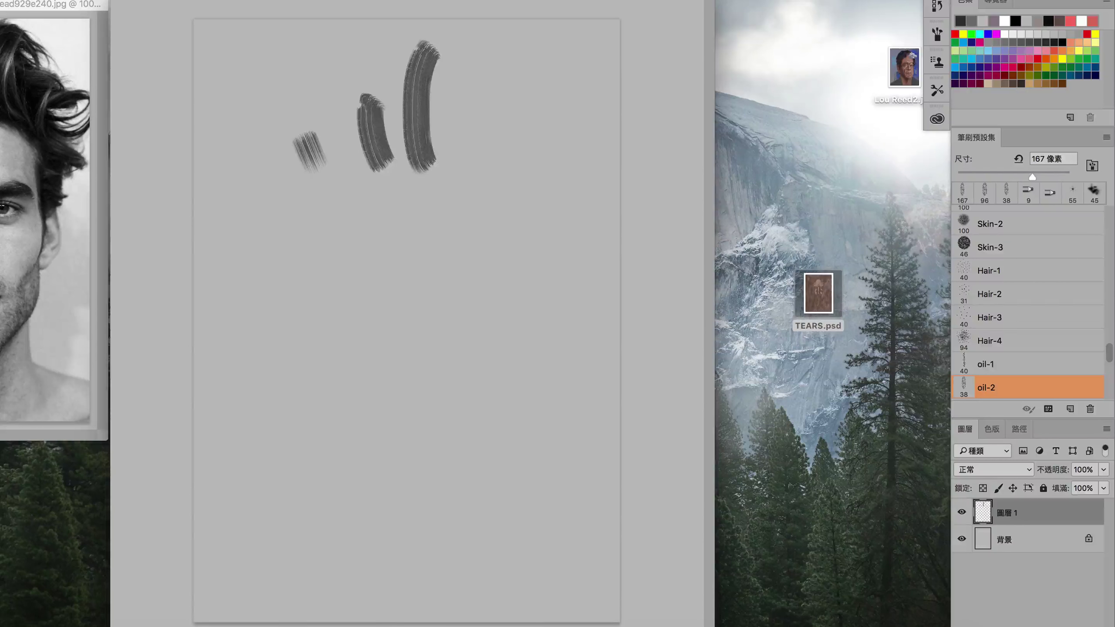
drag(338, 171, 448, 106)
mouse_move(342, 145)
mouse_down()
mouse_move(439, 185)
mouse_move(303, 213)
mouse_move(263, 252)
mouse_up()
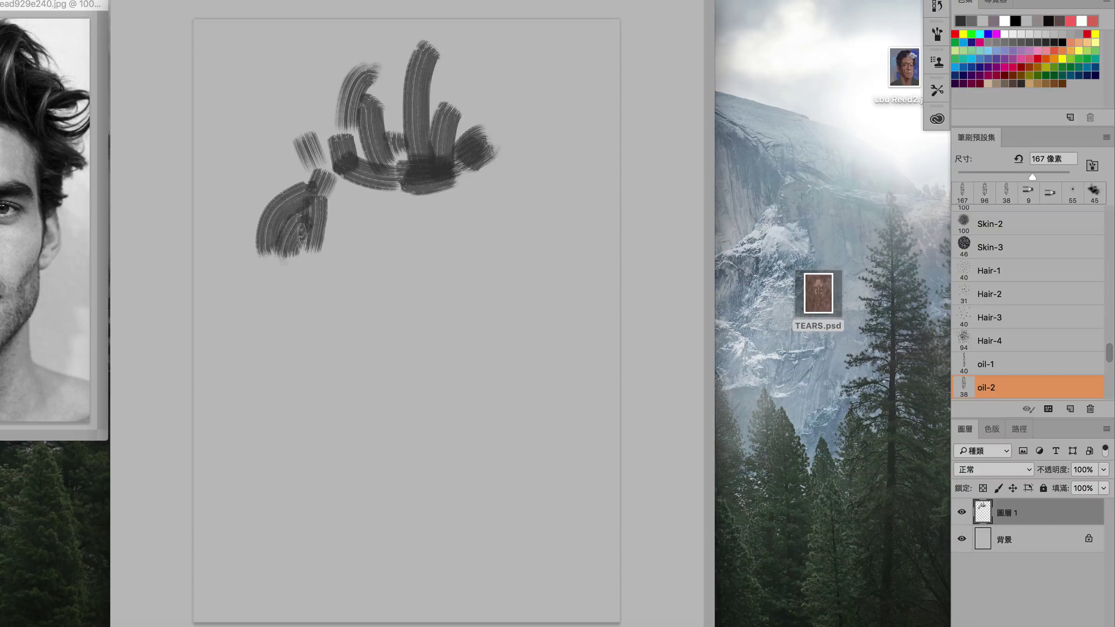
drag(325, 194, 303, 288)
drag(470, 171, 496, 272)
mouse_move(334, 193)
mouse_down()
mouse_move(307, 292)
mouse_move(395, 290)
mouse_up()
key(ctrl+k)
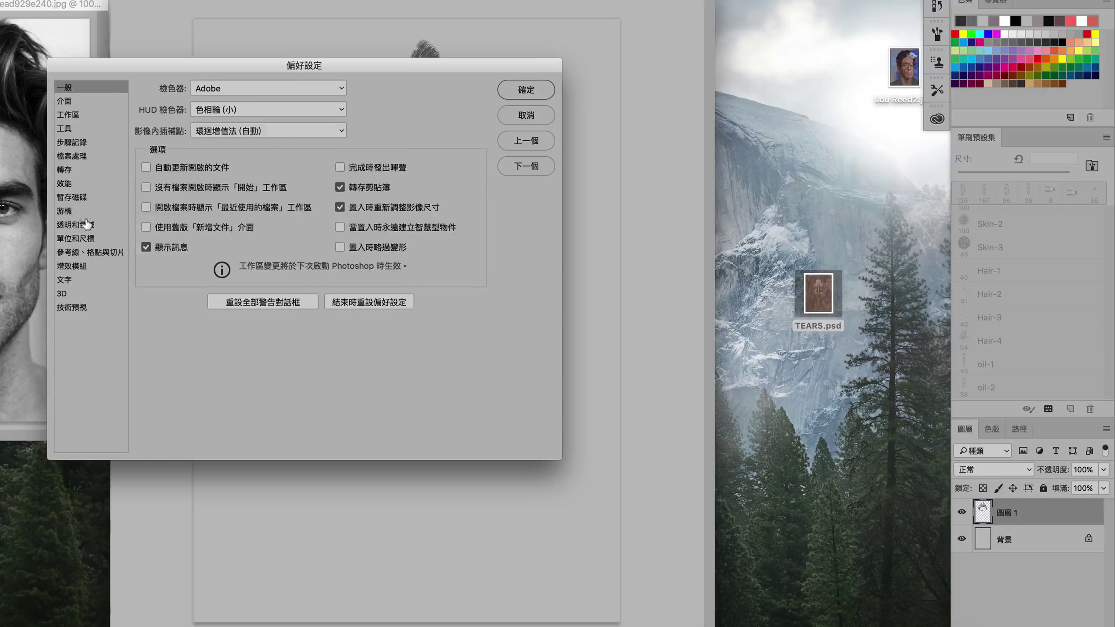
key(Return)
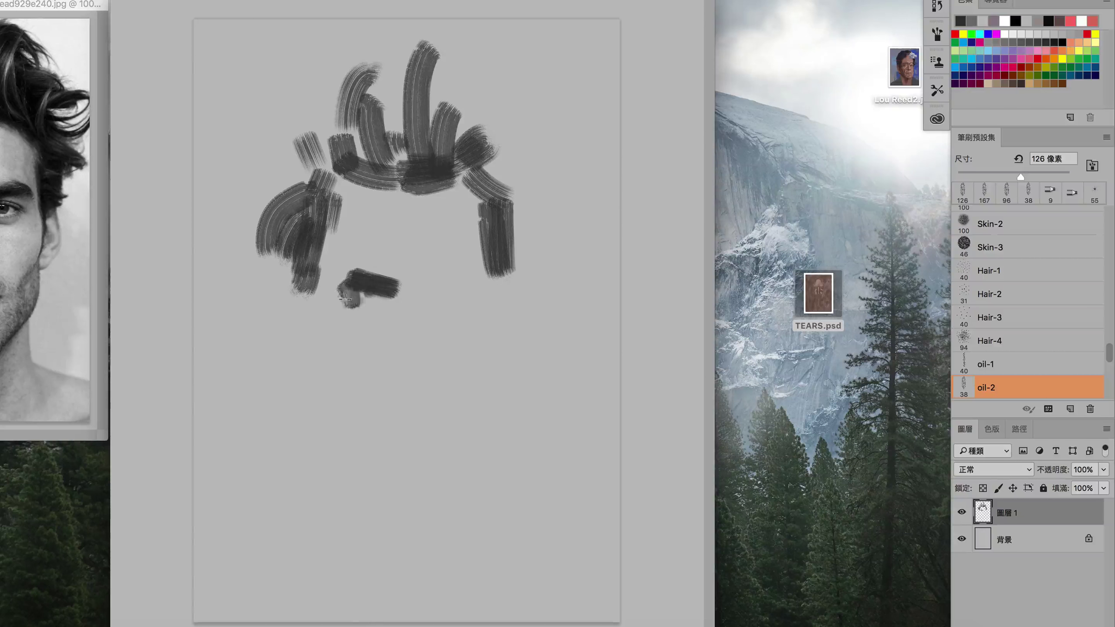
- Block in the dark eye sockets, left cheek, chin line and a long neck stroke
drag(345, 300, 483, 285)
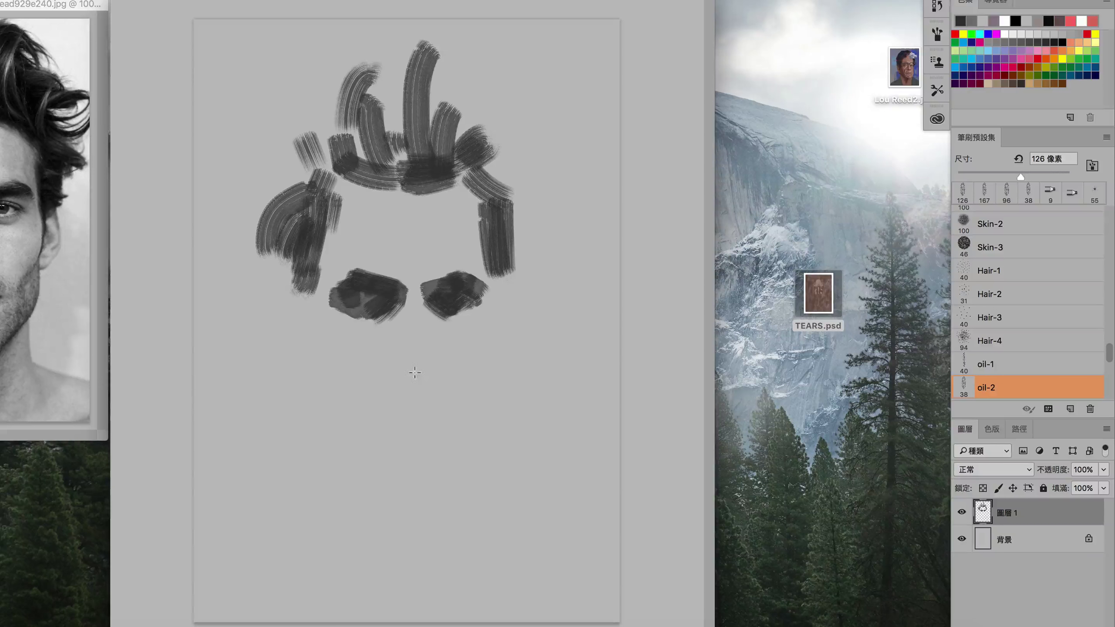
mouse_move(310, 327)
mouse_down()
mouse_move(327, 388)
mouse_move(408, 385)
mouse_up()
key(bracketleft)
key(bracketleft)
key(bracketleft)
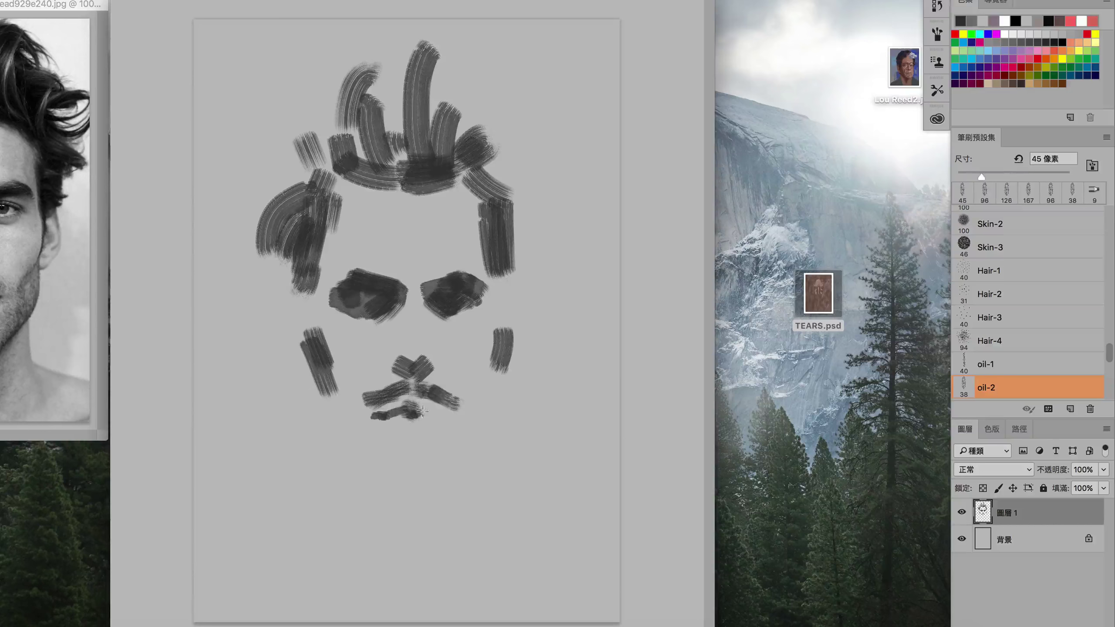
drag(323, 443, 353, 468)
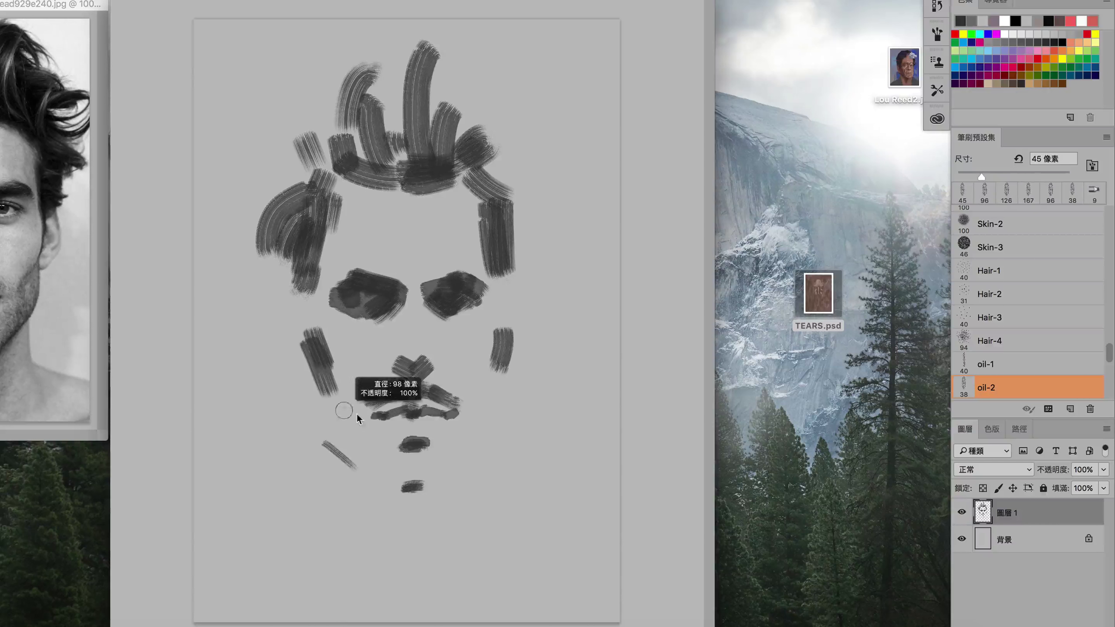
drag(314, 360, 330, 432)
drag(351, 461, 394, 491)
drag(494, 450, 387, 482)
drag(340, 452, 357, 558)
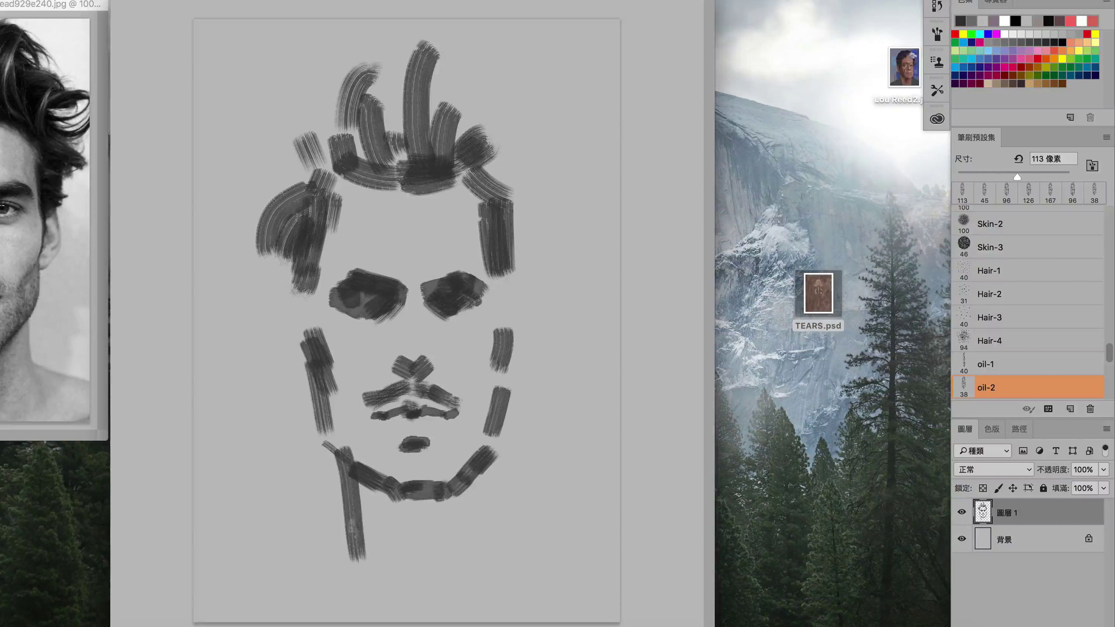
- Add dark strokes to the left cheek, jaw, top and right hair, right temple and jaw
drag(252, 204, 263, 299)
drag(268, 264, 285, 306)
drag(272, 353, 307, 389)
mouse_move(349, 164)
mouse_down()
mouse_move(310, 189)
mouse_move(321, 79)
mouse_up()
drag(368, 68, 329, 105)
drag(483, 79, 395, 57)
mouse_move(483, 127)
mouse_down()
mouse_move(544, 189)
mouse_move(540, 263)
mouse_up()
drag(504, 281, 520, 351)
- Switch to a lighter grey and paint the left cheek, both sides of the nose and right temple
drag(386, 239, 382, 246)
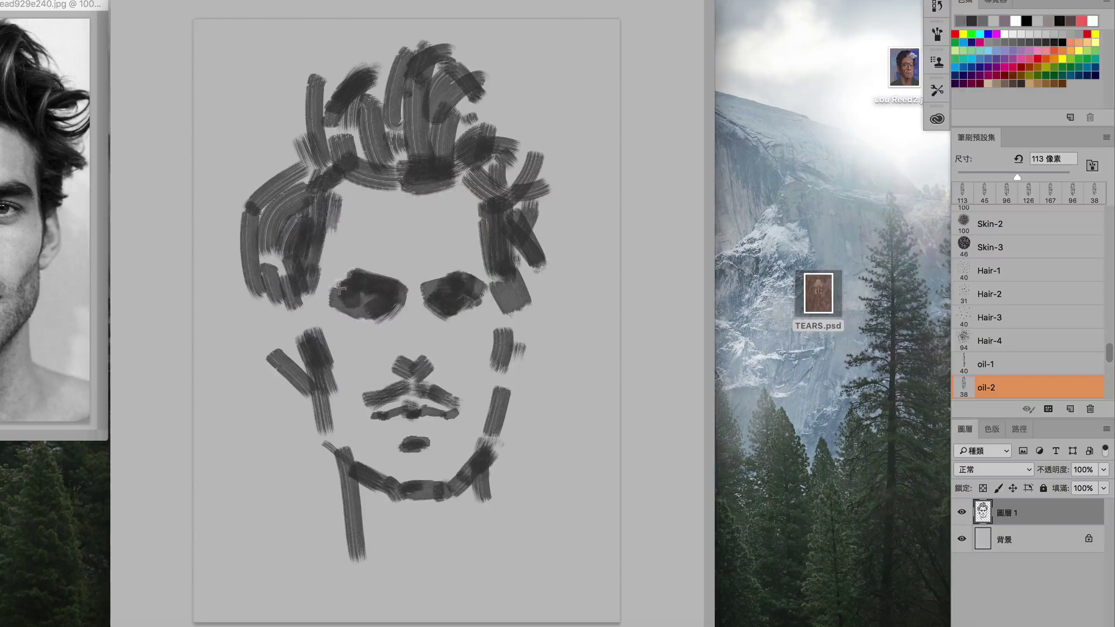
mouse_move(336, 211)
mouse_down()
mouse_move(329, 349)
mouse_move(346, 407)
mouse_up()
mouse_move(405, 299)
mouse_down()
mouse_move(389, 371)
mouse_move(400, 310)
mouse_up()
drag(425, 298, 435, 371)
drag(461, 180, 458, 268)
drag(472, 202, 485, 281)
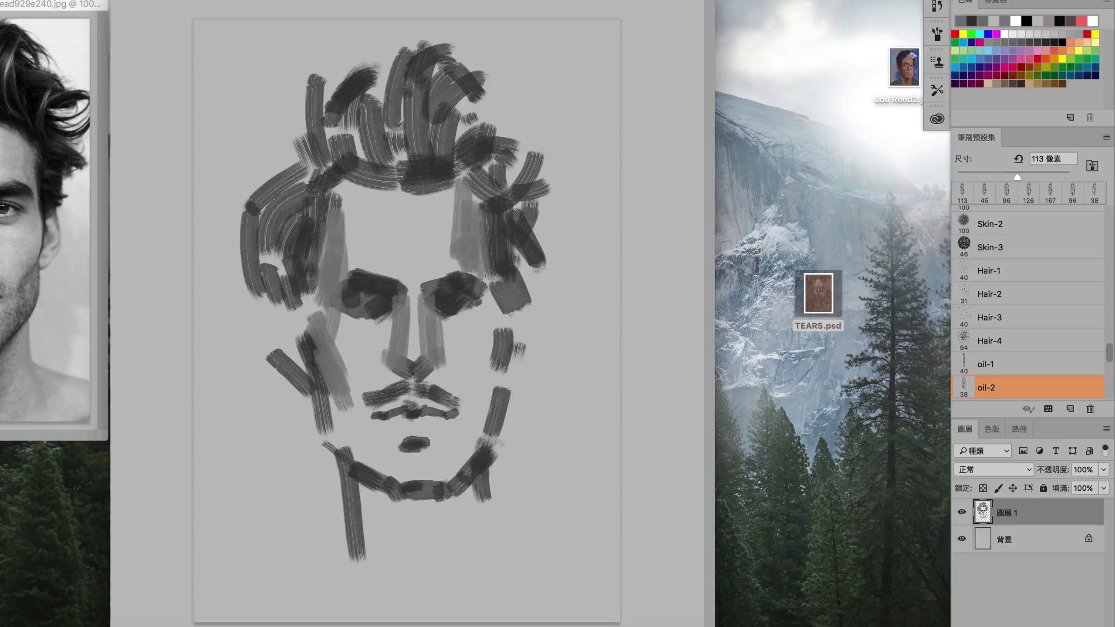
drag(502, 358, 471, 413)
- Paint light grey over the lower lip, chin and both sides of the jaw
drag(399, 441, 432, 434)
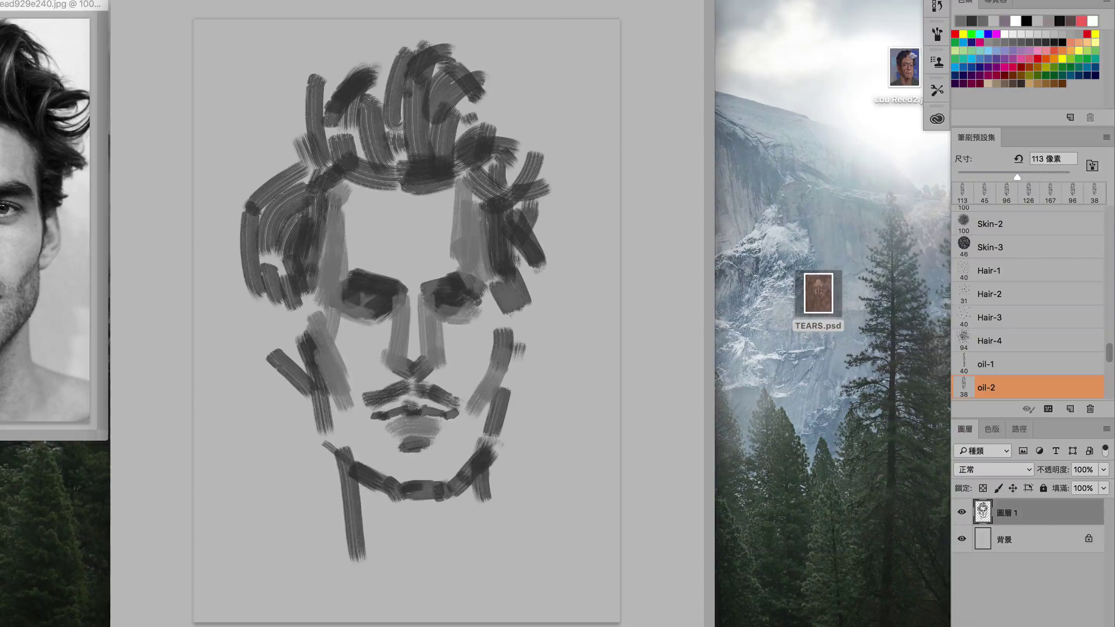
drag(333, 397, 369, 461)
drag(360, 470, 401, 439)
drag(368, 496, 452, 470)
drag(458, 389, 491, 450)
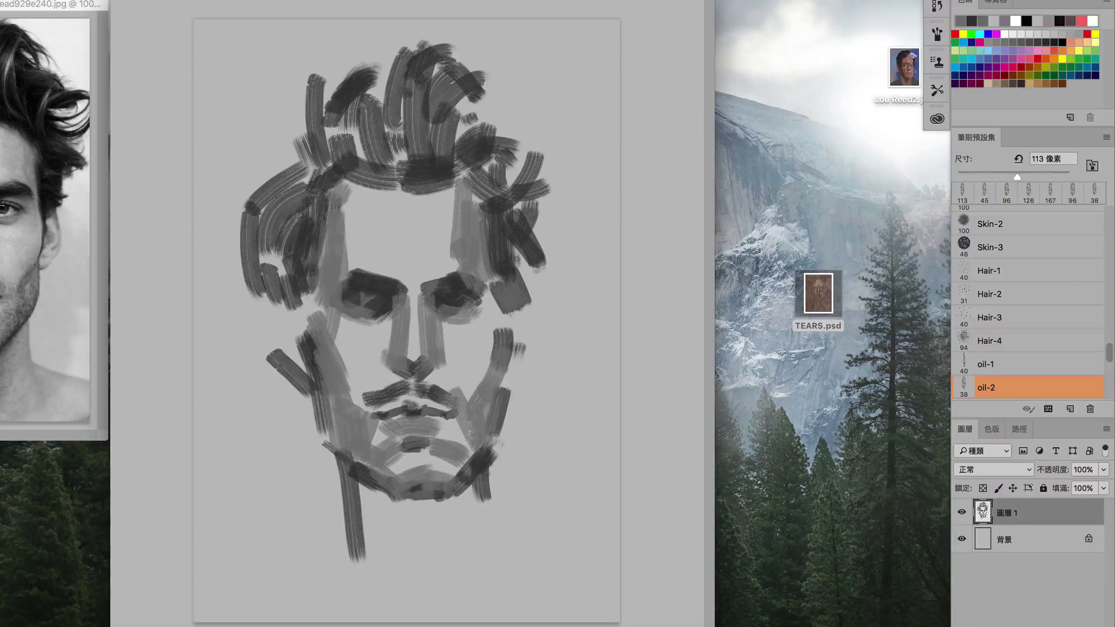
drag(496, 377, 457, 483)
drag(509, 313, 518, 338)
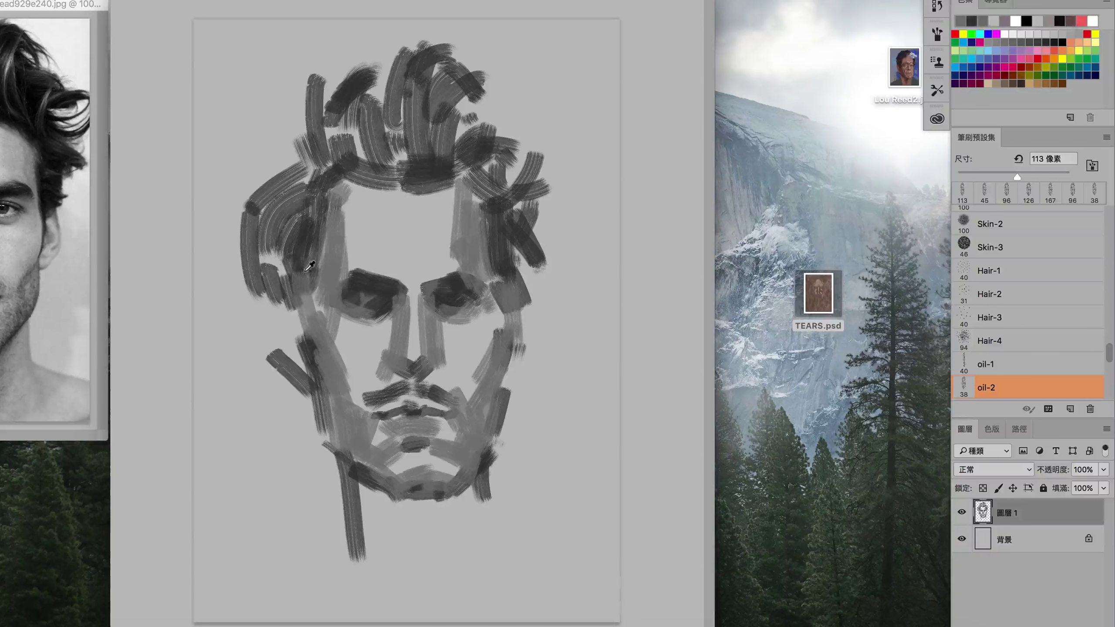
- Add grey along the left jaw and cheek edge and darken the left side of the hair
drag(307, 262, 303, 320)
drag(264, 299, 283, 354)
drag(533, 290, 518, 386)
drag(347, 141, 338, 185)
drag(342, 104, 331, 176)
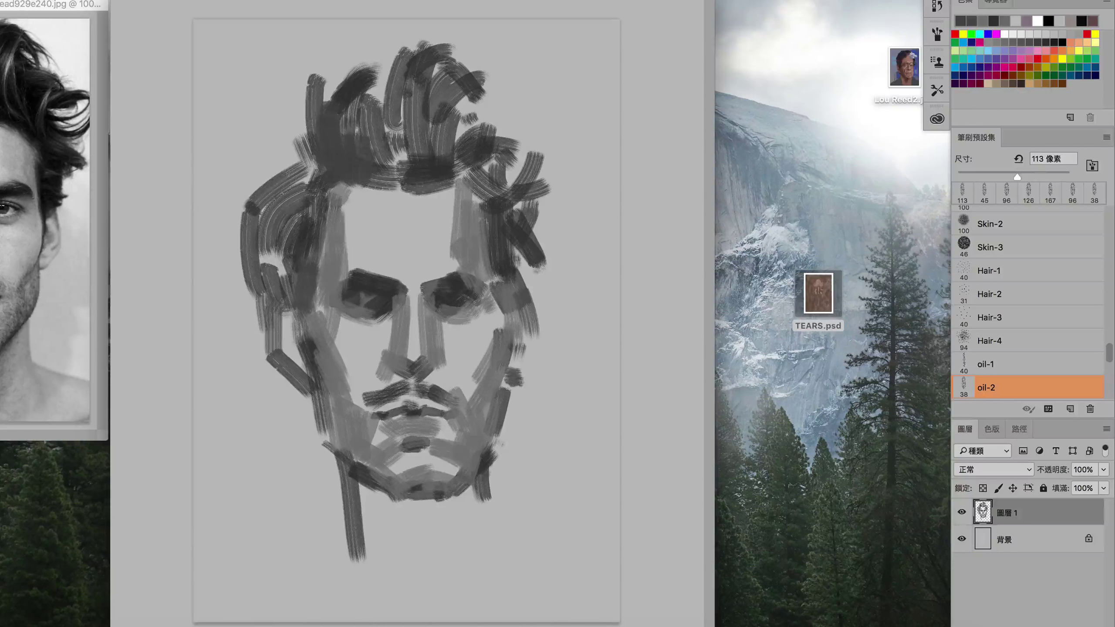
drag(371, 145, 278, 175)
drag(283, 210, 266, 286)
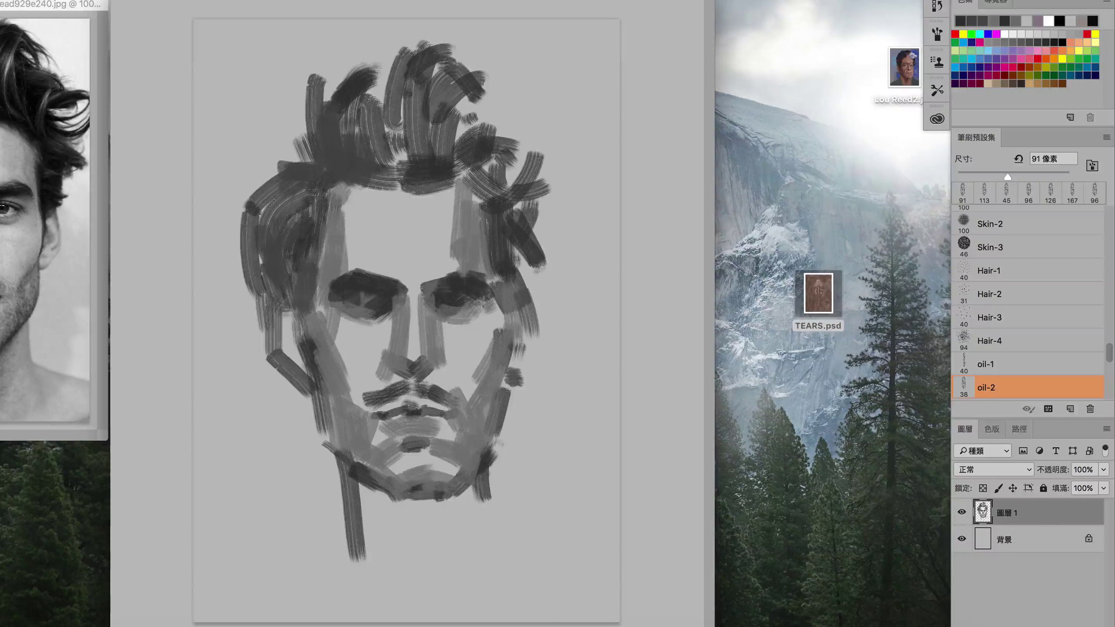
- Zoom in on the face and paint dark strokes for the nose base and nostrils
key(ctrl+plus)
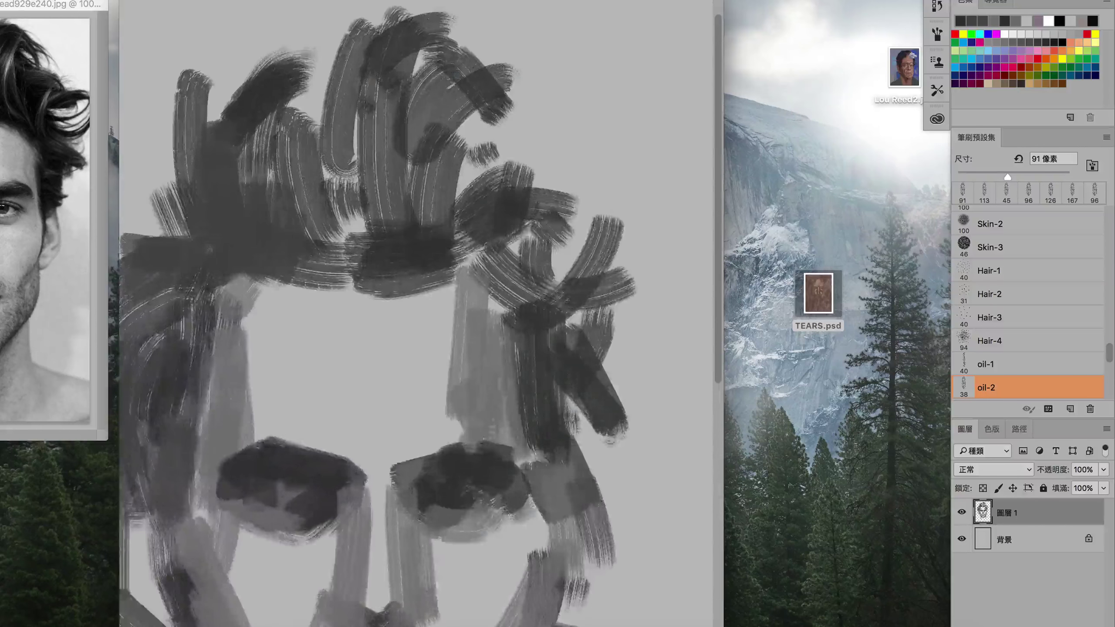
key(ctrl+plus)
mouse_move(465, 360)
mouse_down()
mouse_move(421, 386)
mouse_move(412, 415)
mouse_up()
mouse_move(474, 369)
mouse_down()
mouse_move(509, 395)
mouse_move(513, 422)
mouse_up()
drag(432, 366, 370, 391)
- Shape the lips with a grey upper lip, a dark lower-lip line and a darker right corner
drag(316, 478, 390, 439)
drag(500, 466, 553, 439)
key(bracketleft)
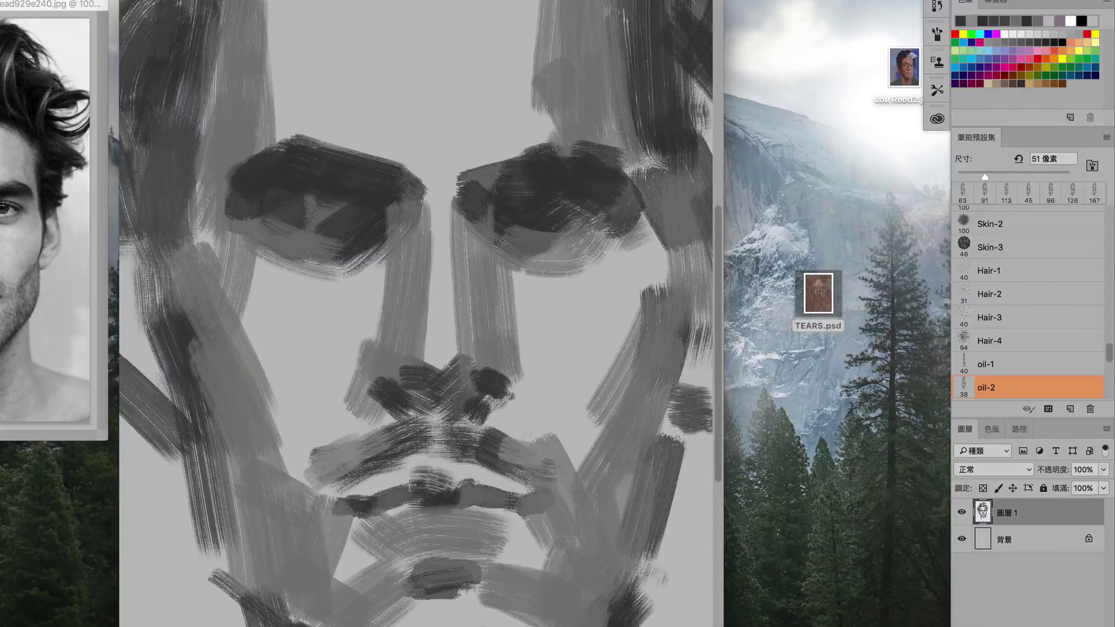
mouse_move(369, 505)
mouse_down()
mouse_move(452, 478)
mouse_move(509, 499)
mouse_up()
drag(404, 483, 437, 505)
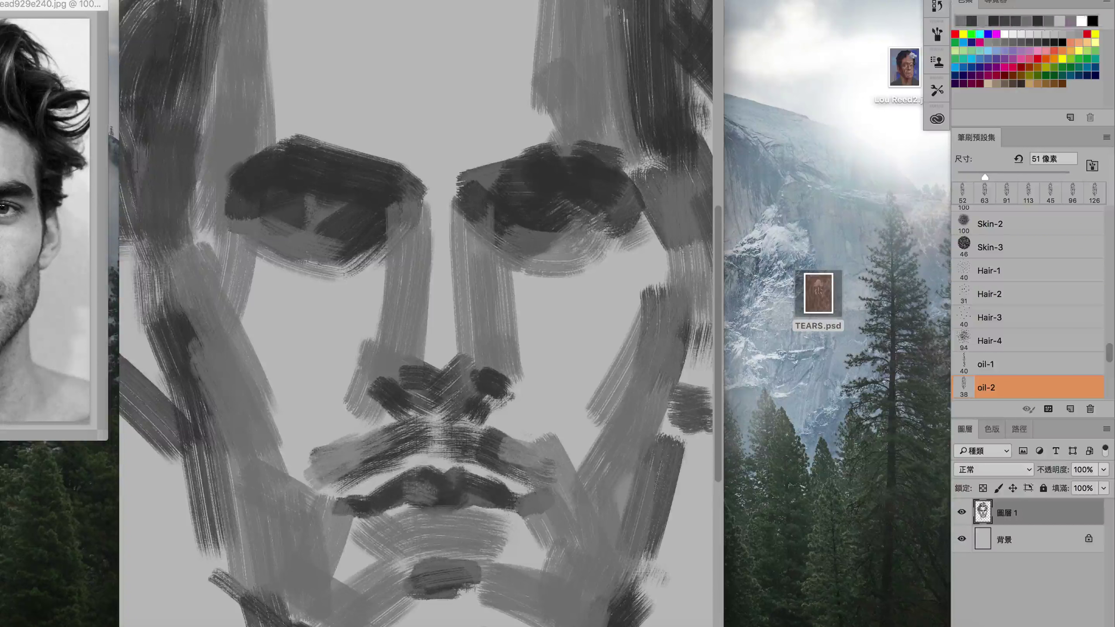
key(bracketleft)
key(bracketleft)
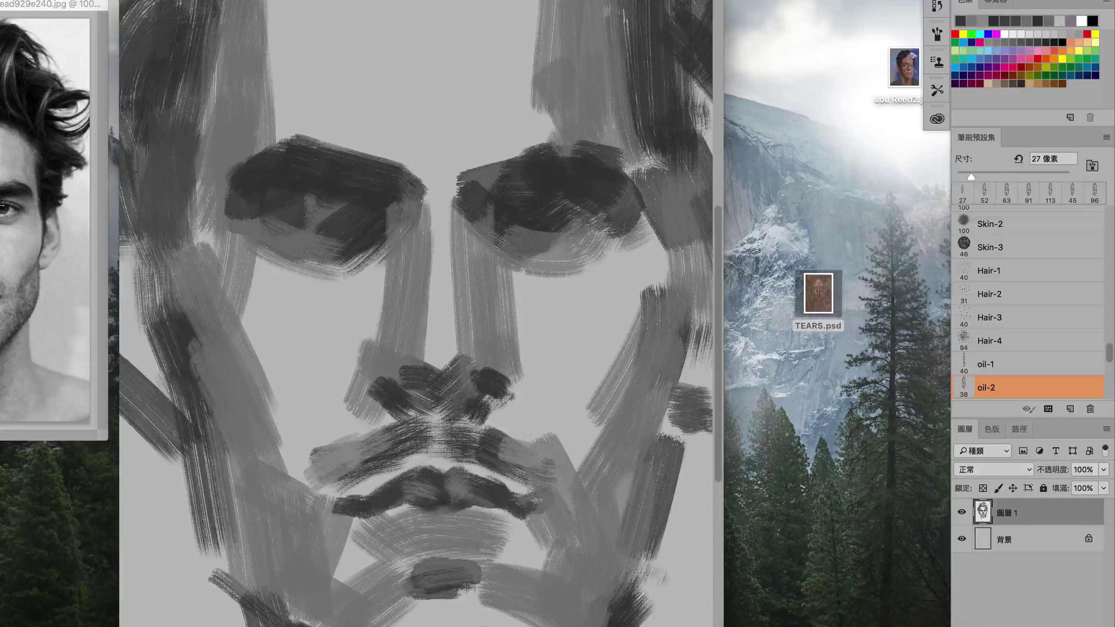
key(bracketright)
key(bracketright)
drag(535, 500, 526, 503)
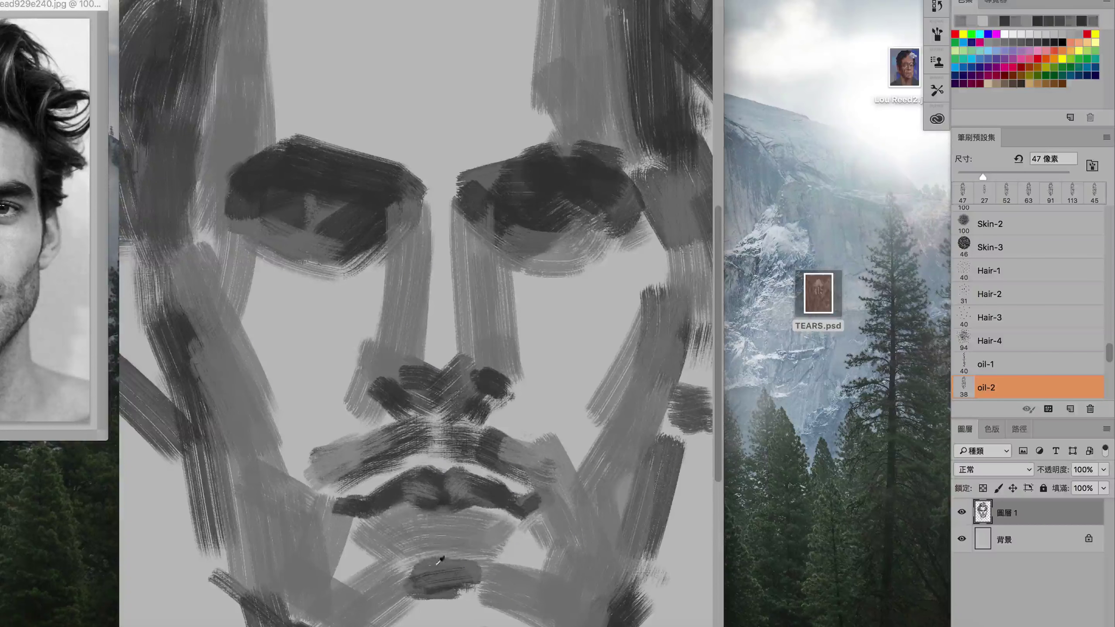
- Add strokes beside the chin, light grey on the lower lip and grey on the nose bridge
drag(441, 559, 465, 560)
drag(351, 501, 395, 566)
drag(408, 527, 439, 518)
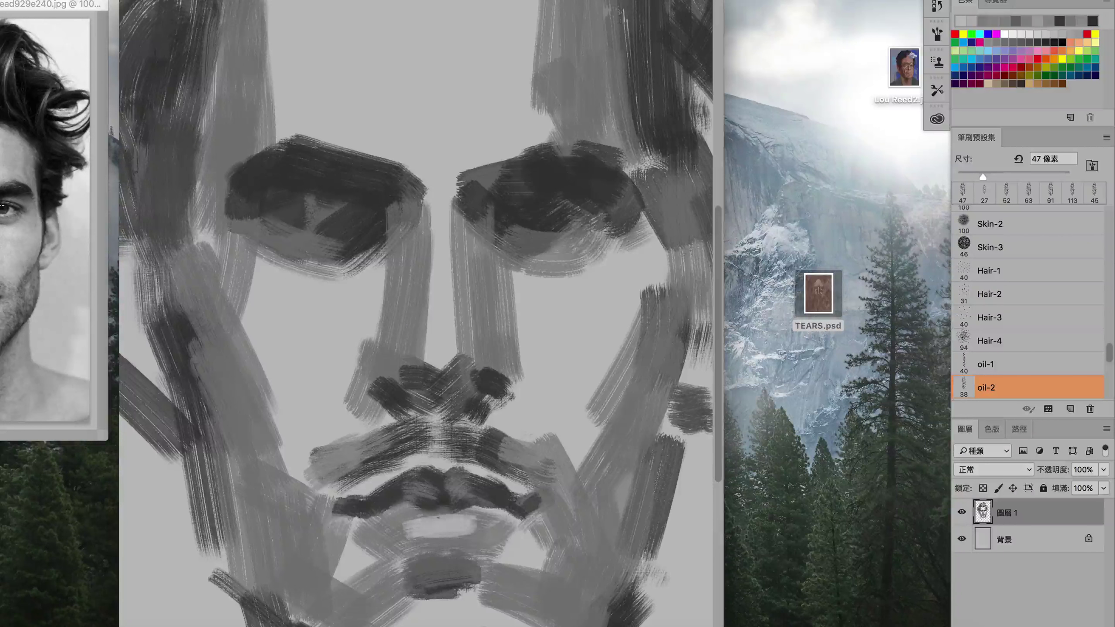
mouse_move(448, 238)
mouse_down()
mouse_move(465, 237)
mouse_move(439, 333)
mouse_move(386, 345)
mouse_up()
drag(387, 345, 377, 360)
- With a 23 px brush, detail both eyes with dark shapes and a highlight, then grey the nose bridge
scroll(419, 313, up, 1)
key(bracketleft)
key(bracketleft)
key(bracketleft)
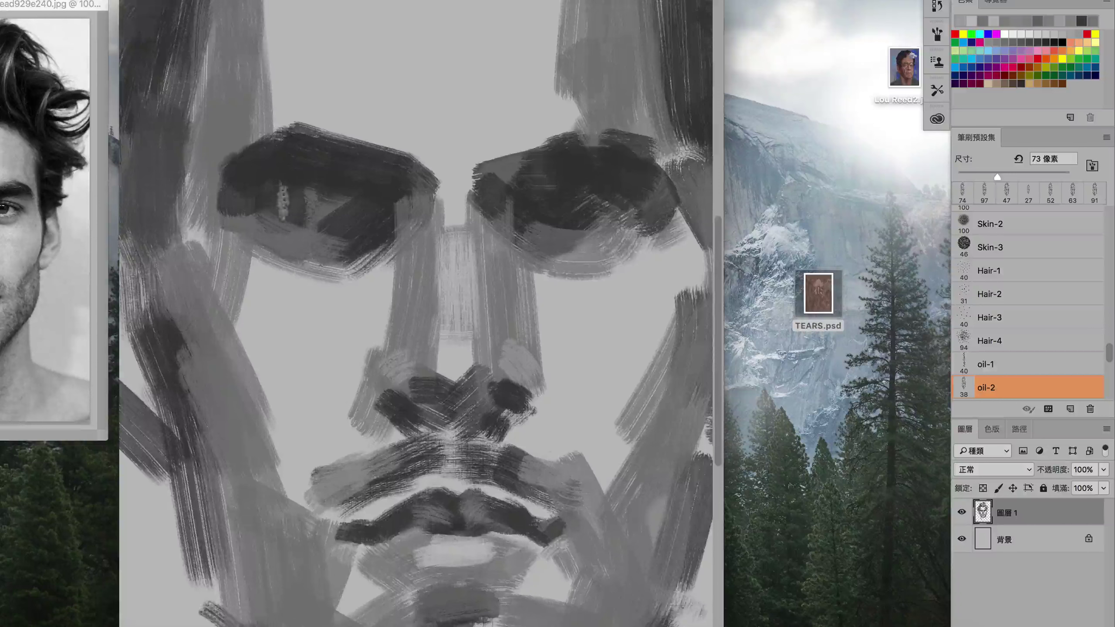
mouse_move(285, 184)
mouse_down()
mouse_move(359, 173)
mouse_move(285, 189)
mouse_up()
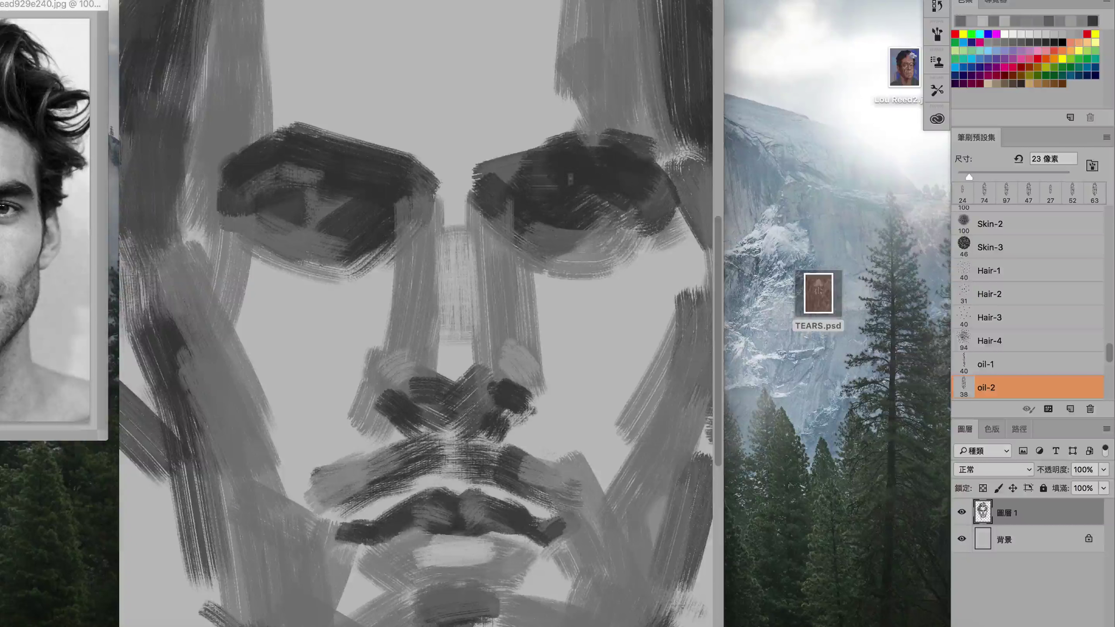
drag(553, 149, 565, 149)
mouse_move(496, 145)
mouse_down()
mouse_move(527, 220)
mouse_move(554, 217)
mouse_up()
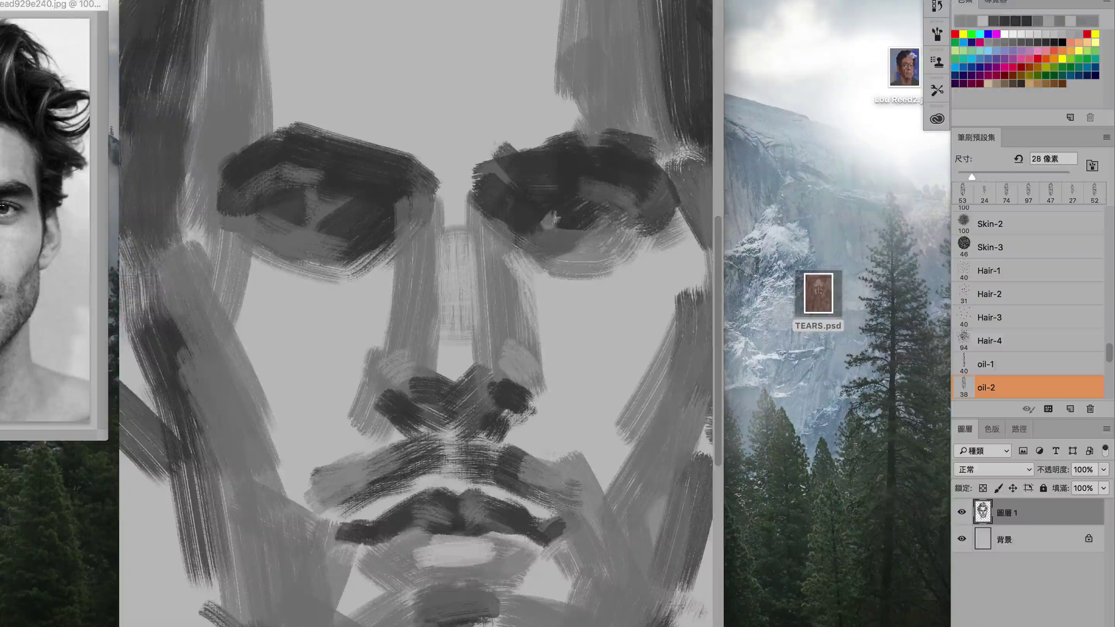
drag(324, 220, 340, 227)
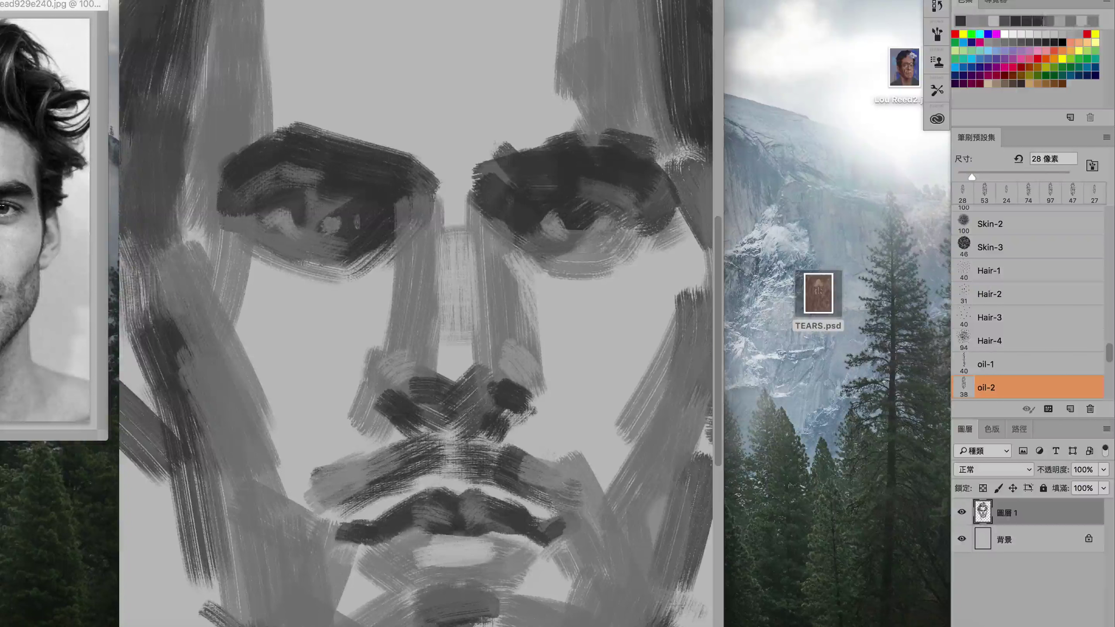
drag(541, 192, 547, 200)
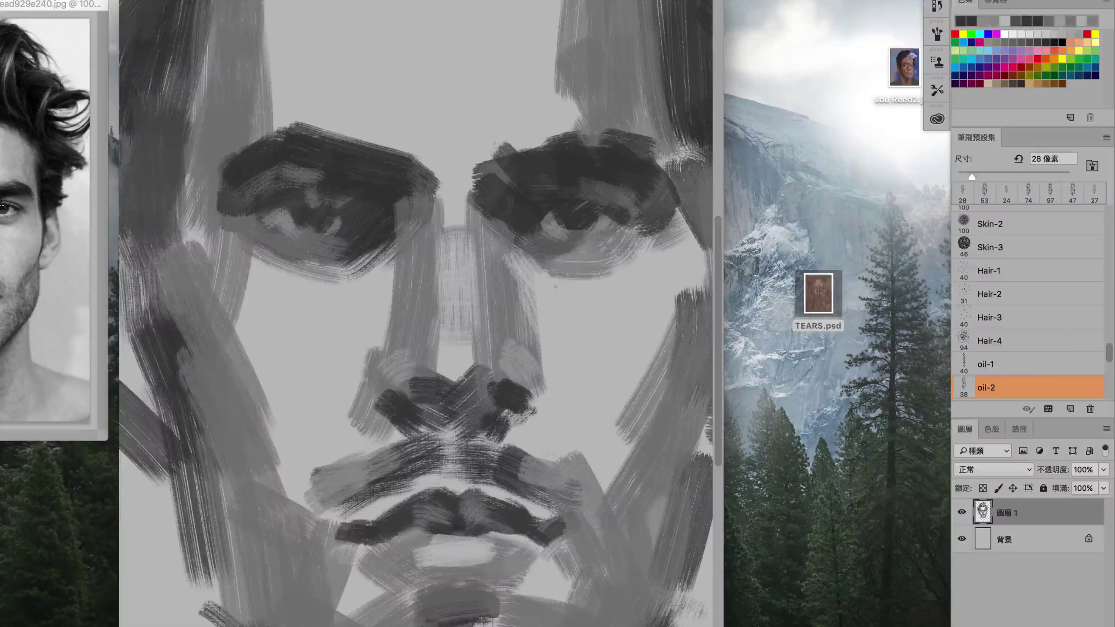
mouse_move(400, 254)
mouse_down()
mouse_move(448, 249)
mouse_move(487, 221)
mouse_up()
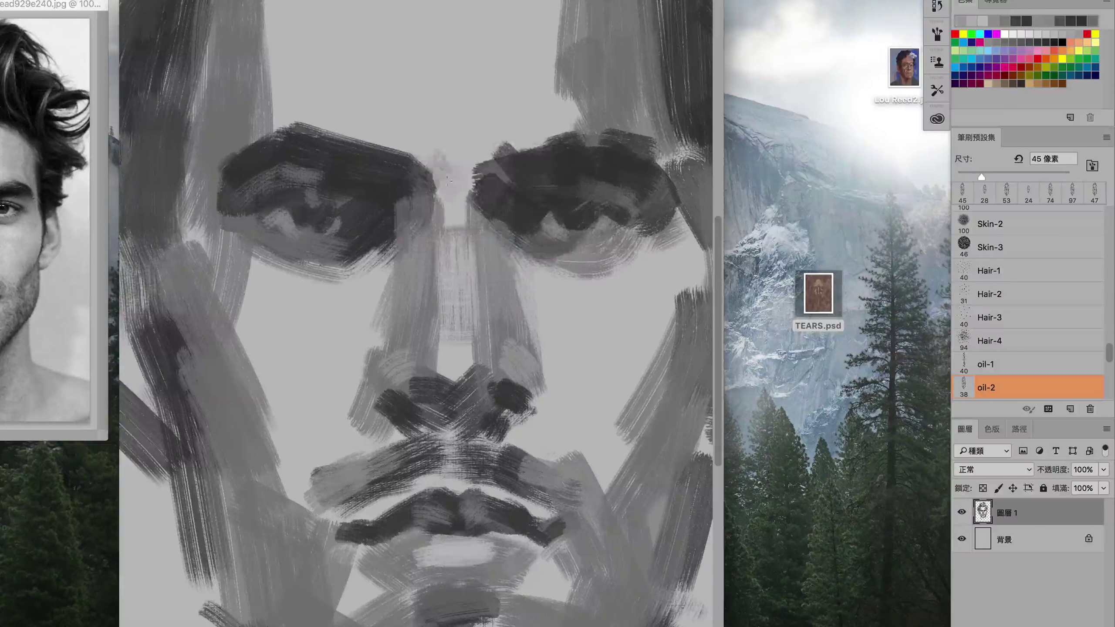
drag(434, 152, 455, 202)
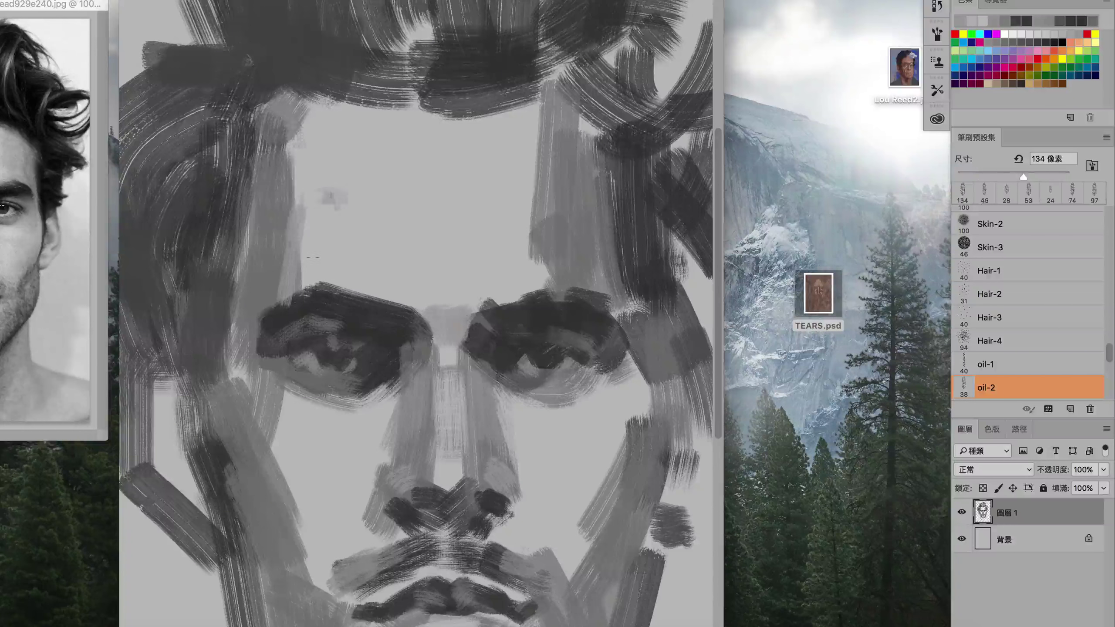
- Paint grey over the forehead, nose bridge, left cheek and left jaw
drag(325, 193, 334, 268)
drag(549, 110, 526, 219)
drag(307, 105, 316, 194)
drag(432, 193, 432, 248)
drag(250, 369, 250, 413)
drag(298, 489, 298, 542)
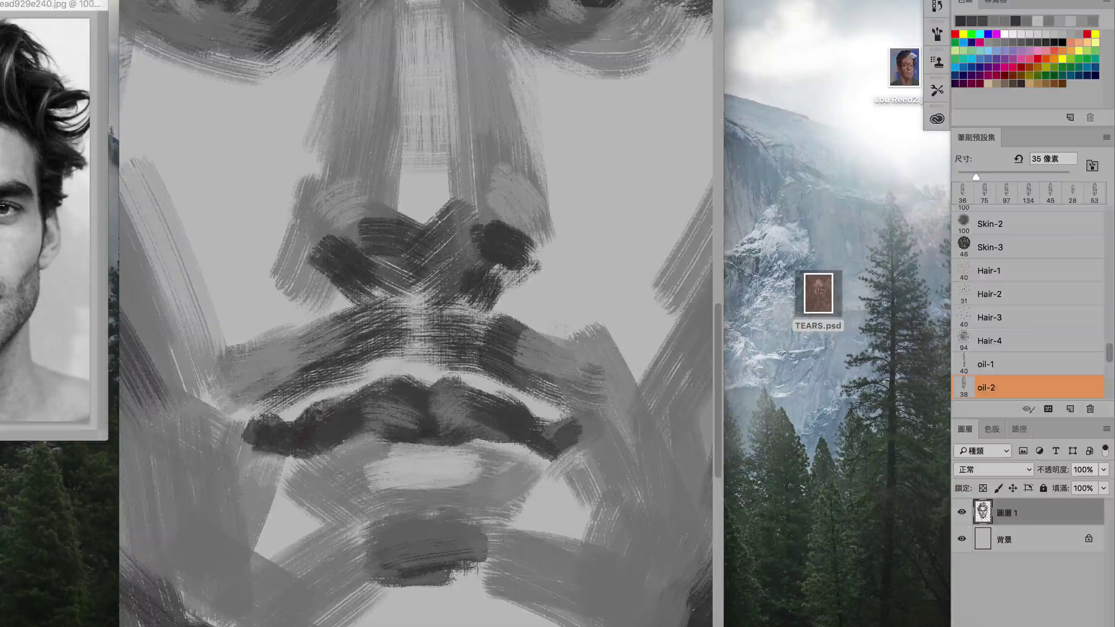
- Paint a dark upper-lip line with light highlights and shade the right cheek grey
drag(310, 395, 608, 434)
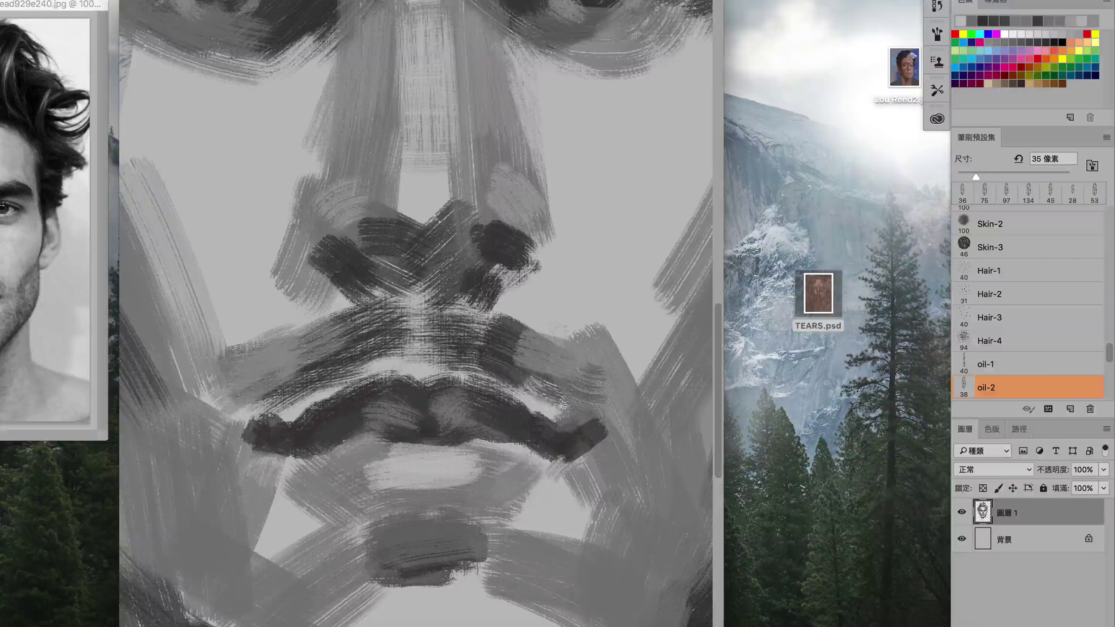
mouse_move(561, 406)
mouse_down()
mouse_move(465, 373)
mouse_move(294, 377)
mouse_up()
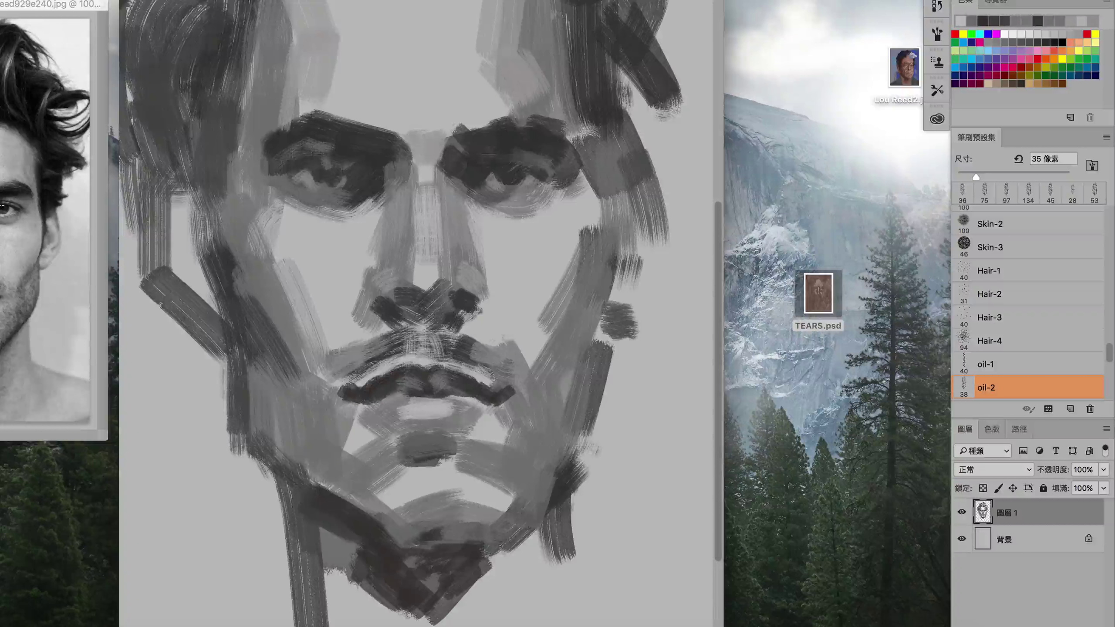
drag(593, 189, 570, 226)
- Zoom into the eyes and rework the left eye with finer strokes and a lighter under-eye area
scroll(509, 176, up, 3)
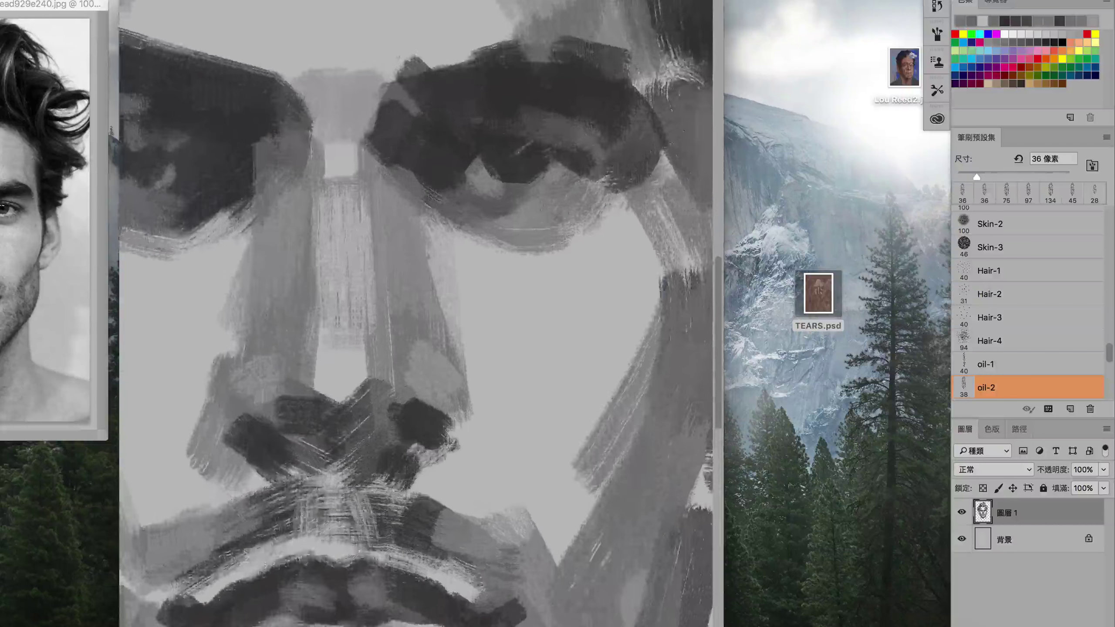
scroll(509, 175, up, 3)
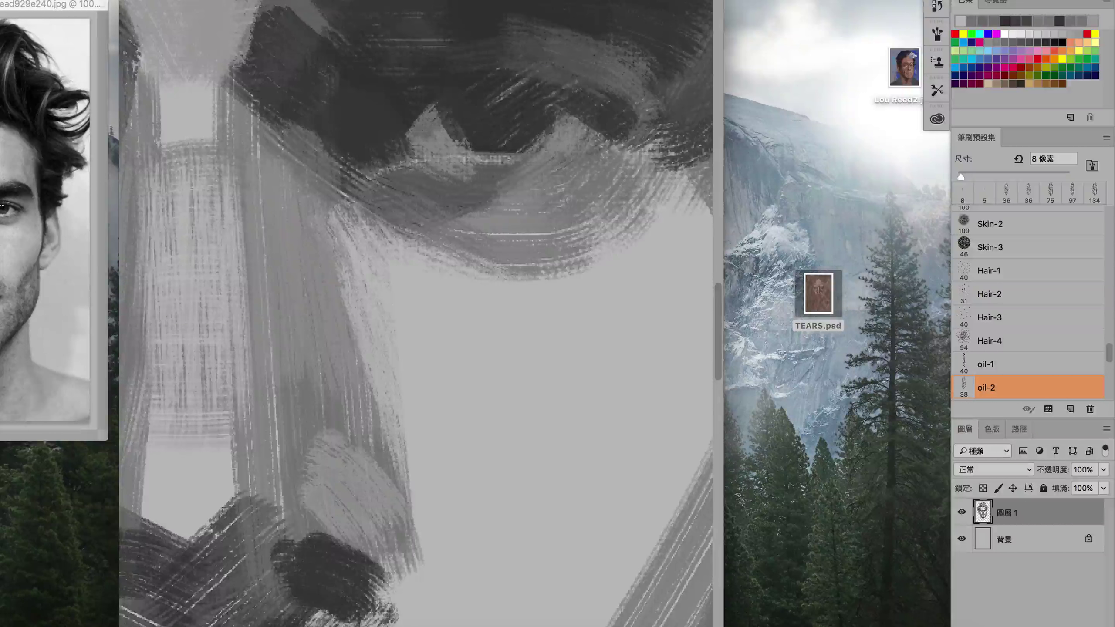
scroll(503, 91, down, 3)
scroll(324, 318, up, 2)
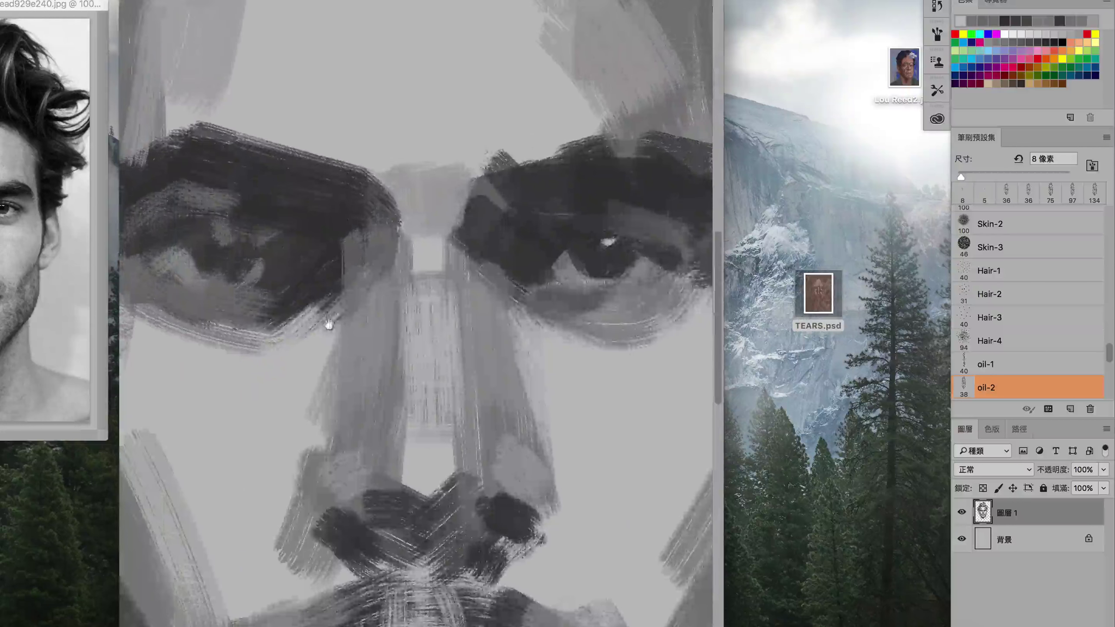
scroll(323, 319, up, 1)
drag(335, 299, 253, 264)
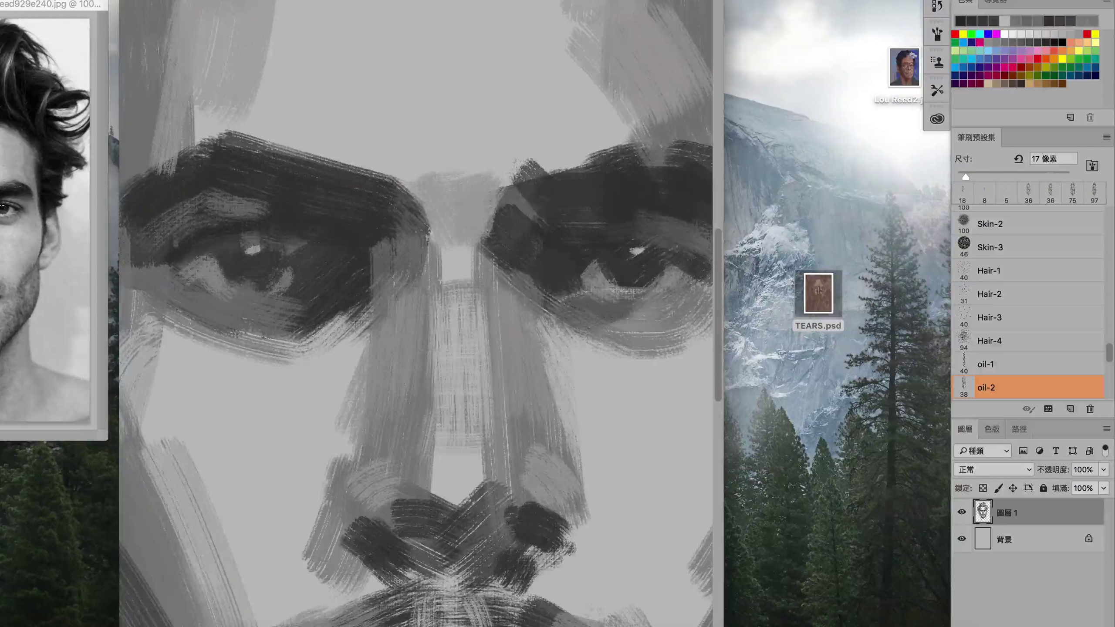
key(bracketleft)
drag(254, 202, 184, 226)
drag(270, 280, 286, 291)
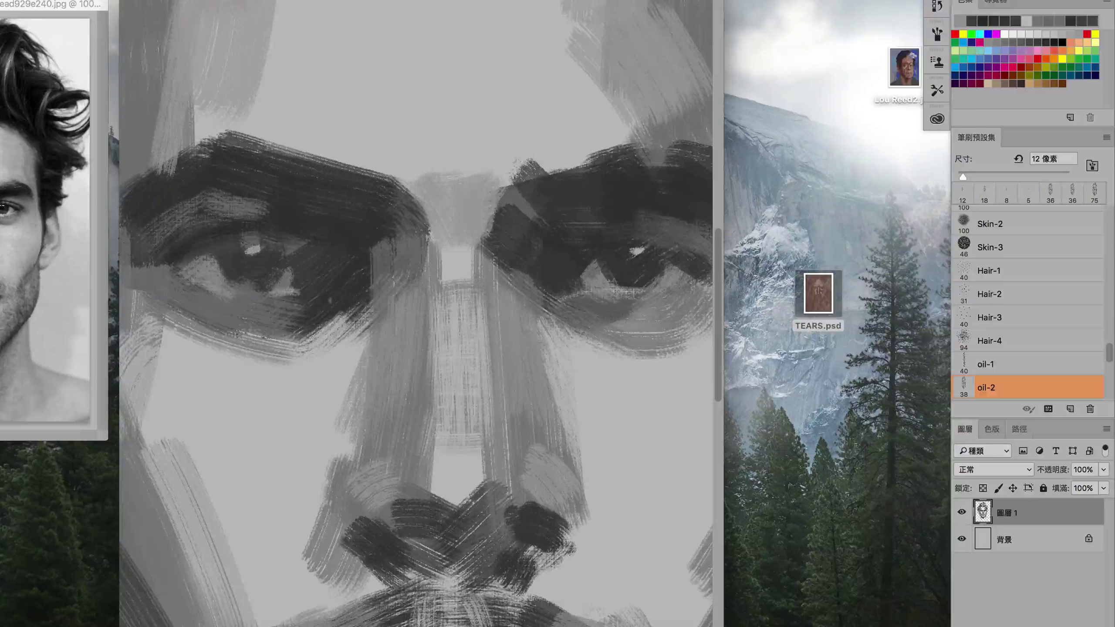
drag(374, 281, 291, 314)
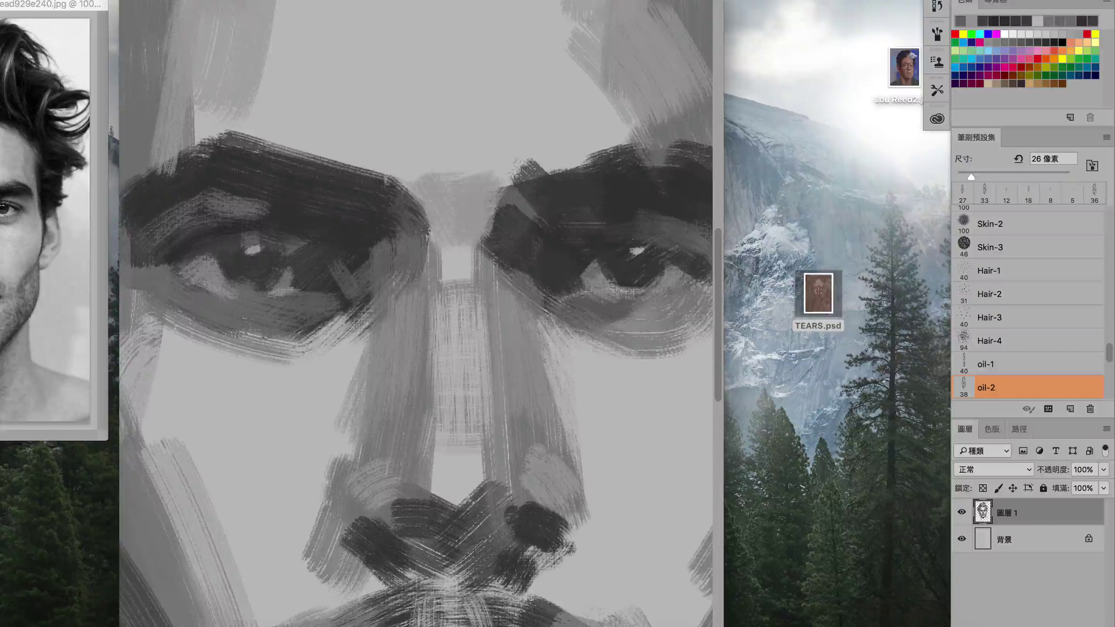
- Sample greys from the painting to repaint around the right eye and darken the right temple
scroll(342, 197, down, 3)
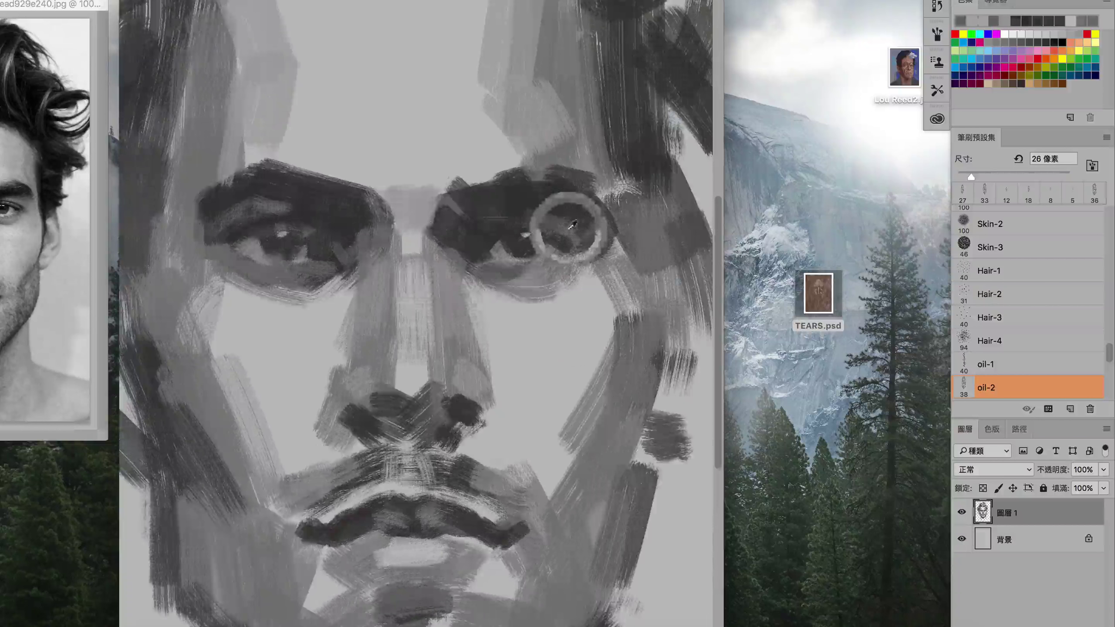
drag(568, 228, 593, 263)
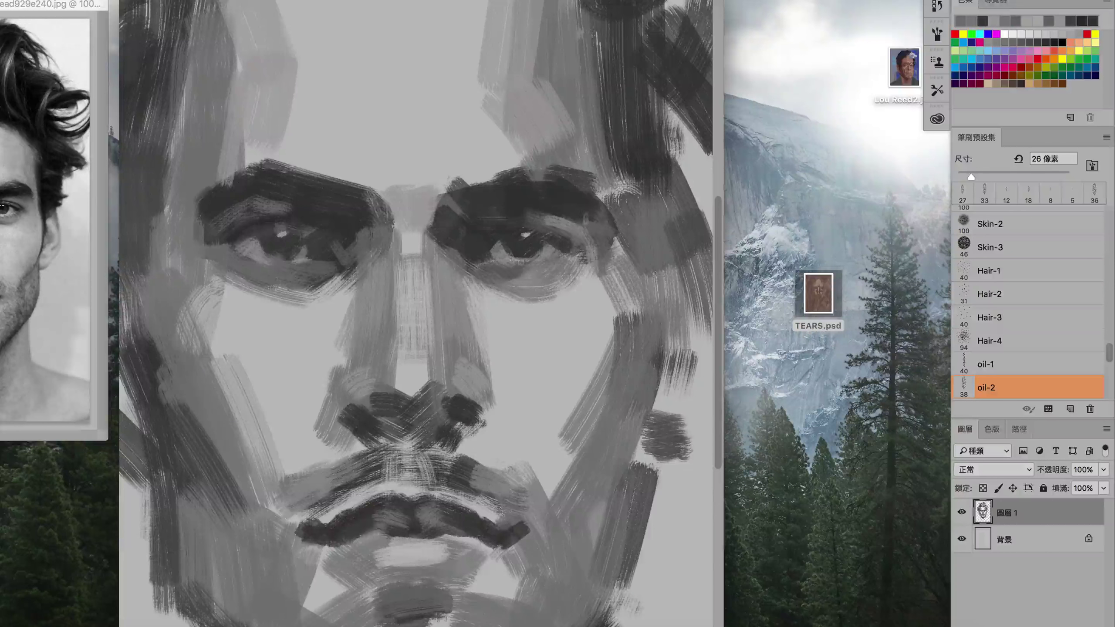
alt+click(572, 187)
drag(572, 187, 558, 180)
alt+click(628, 175)
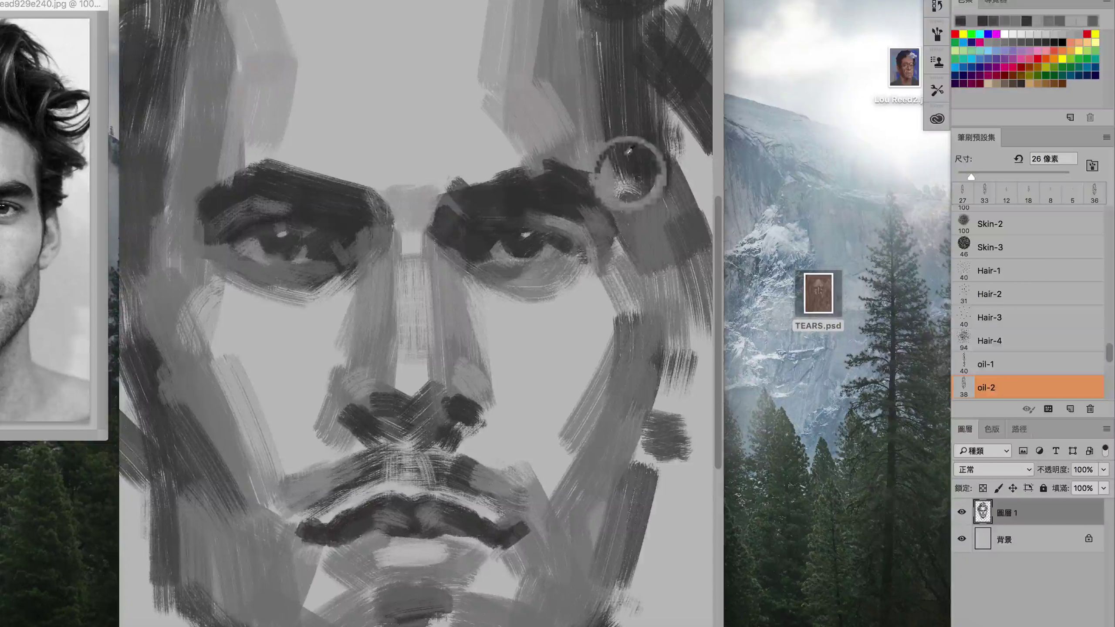
alt+click(486, 220)
drag(632, 163, 642, 372)
scroll(628, 144, down, 1)
scroll(583, 210, down, 2)
key(bracketright)
key(bracketright)
key(bracketright)
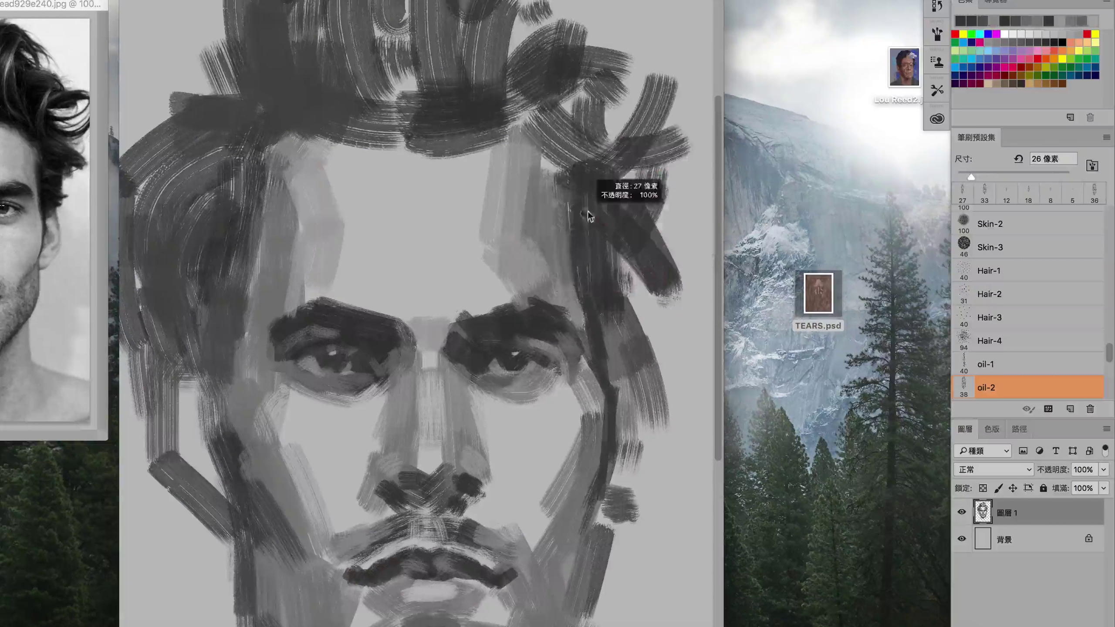
- Paint dark curly hair strokes from the crown toward the hairline and right temple
drag(583, 206, 588, 281)
drag(509, 114, 553, 152)
scroll(527, 132, up, 1)
scroll(395, 176, up, 3)
drag(386, 152, 382, 222)
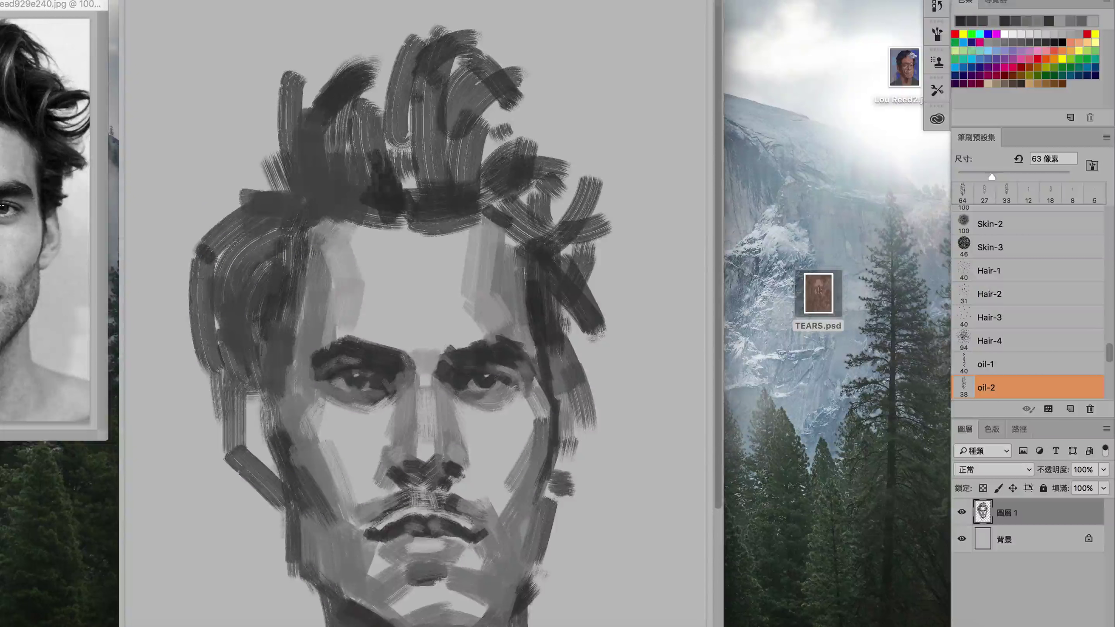
mouse_move(412, 84)
mouse_down()
mouse_move(426, 202)
mouse_move(435, 198)
mouse_up()
drag(412, 48, 329, 166)
drag(329, 150, 377, 217)
mouse_move(419, 70)
mouse_down()
mouse_move(459, 178)
mouse_move(522, 232)
mouse_up()
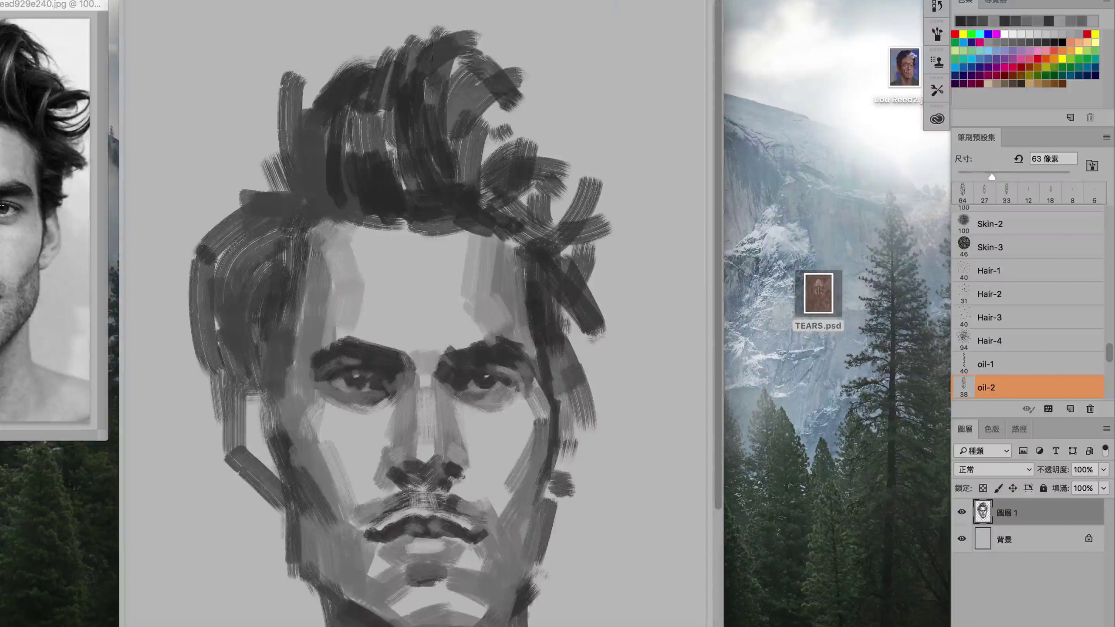
mouse_move(483, 83)
mouse_down()
mouse_move(513, 169)
mouse_move(457, 185)
mouse_up()
- Darken the left side of the hair down to the left temple and cheek
mouse_move(308, 105)
mouse_down()
mouse_move(294, 193)
mouse_move(206, 217)
mouse_up()
mouse_move(250, 263)
mouse_down()
mouse_move(171, 314)
mouse_move(196, 314)
mouse_move(184, 365)
mouse_move(220, 400)
mouse_up()
scroll(365, 285, down, 1)
drag(303, 250, 233, 303)
mouse_move(283, 352)
mouse_down()
mouse_move(272, 400)
mouse_move(235, 424)
mouse_up()
drag(267, 351, 255, 395)
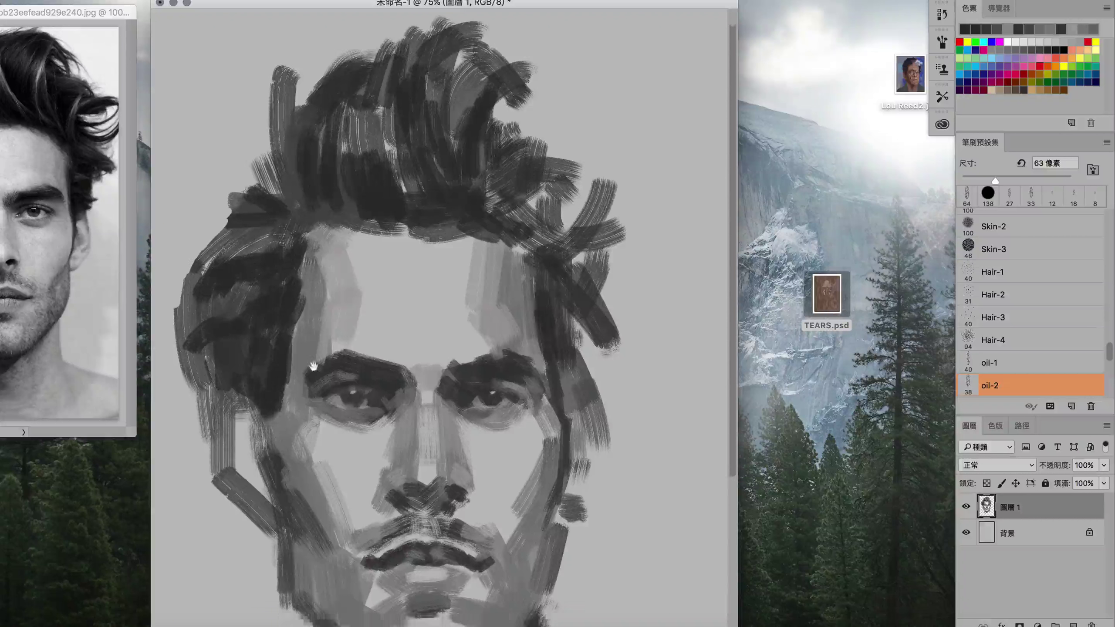
scroll(454, 320, down, 3)
- With a smaller brush and sampled greys, shape the left cheek and jaw and trace the chin line
drag(307, 332, 293, 332)
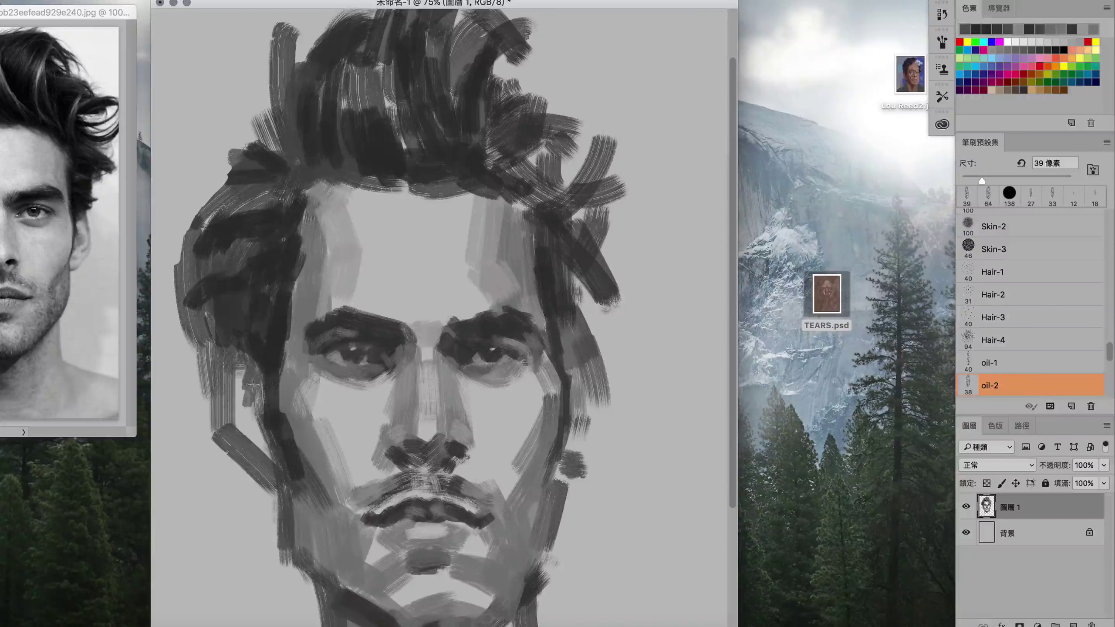
mouse_move(223, 347)
mouse_down()
mouse_move(224, 383)
mouse_move(239, 406)
mouse_move(256, 399)
mouse_move(244, 459)
mouse_up()
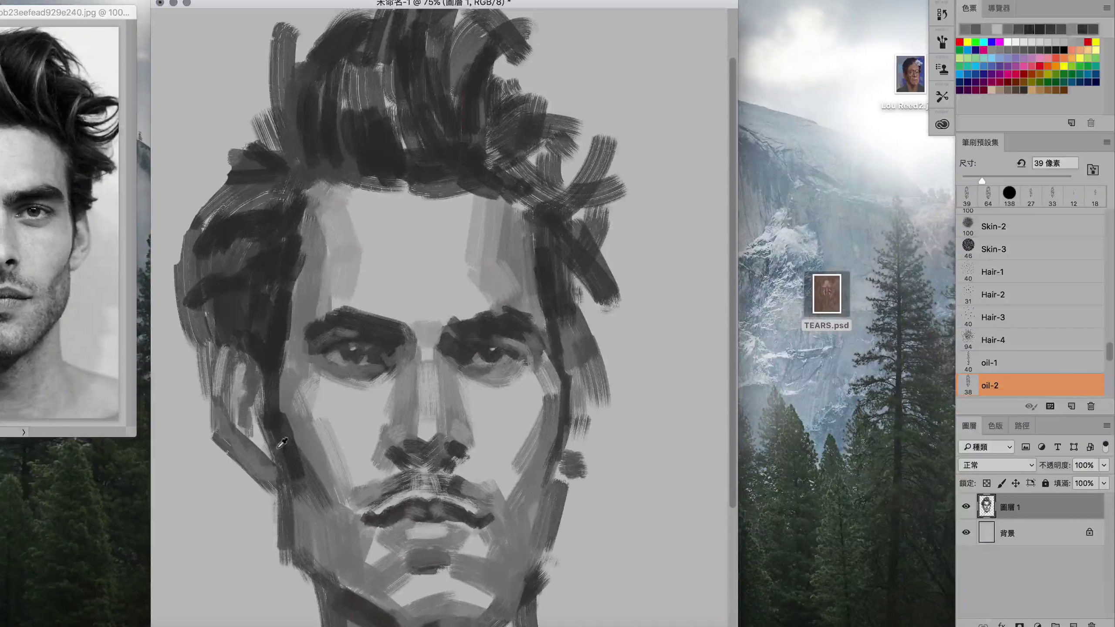
mouse_move(241, 395)
mouse_down()
mouse_move(280, 480)
mouse_move(298, 463)
mouse_move(297, 400)
mouse_up()
alt+click(256, 456)
drag(335, 404, 335, 359)
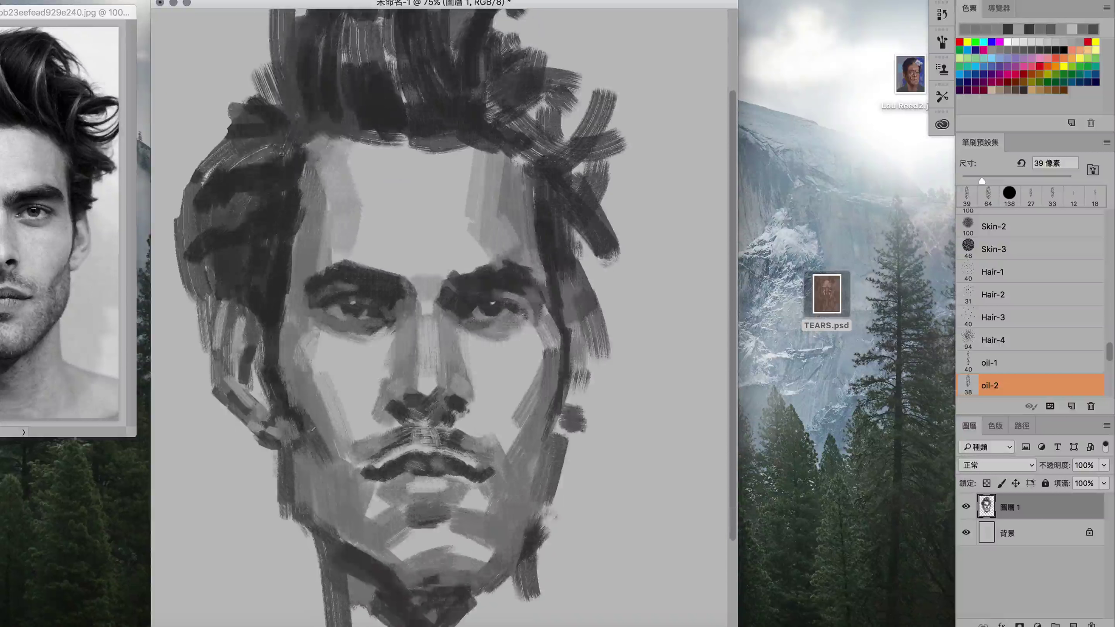
drag(298, 488, 300, 452)
mouse_move(277, 504)
mouse_down()
mouse_move(303, 478)
mouse_move(367, 564)
mouse_up()
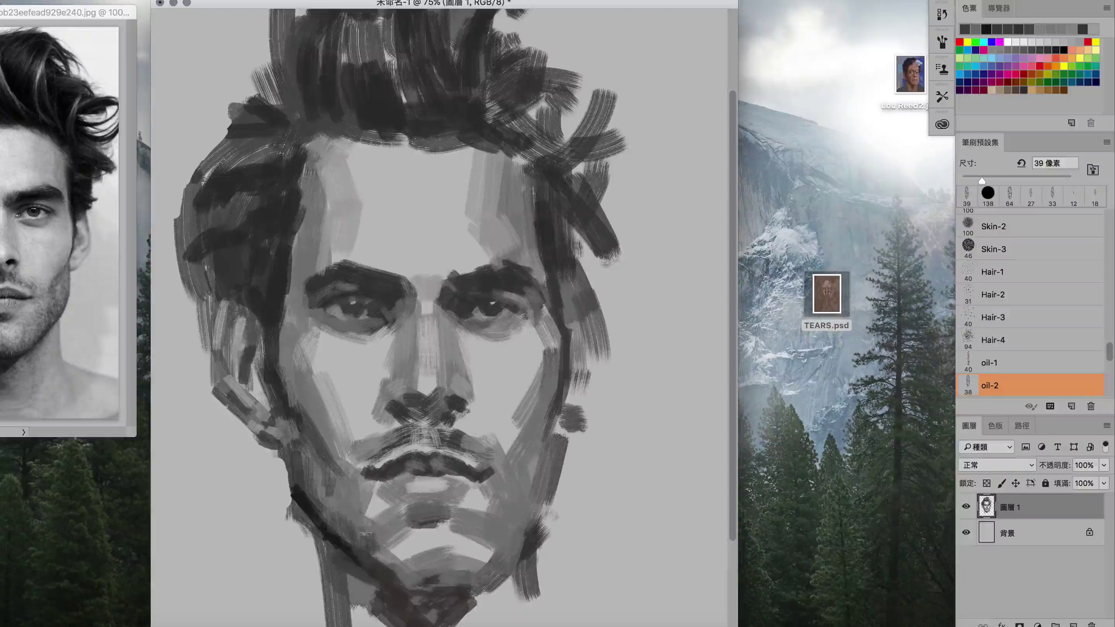
scroll(439, 307, down, 5)
mouse_move(351, 448)
mouse_down()
mouse_move(377, 505)
mouse_move(380, 428)
mouse_move(424, 480)
mouse_move(444, 474)
mouse_up()
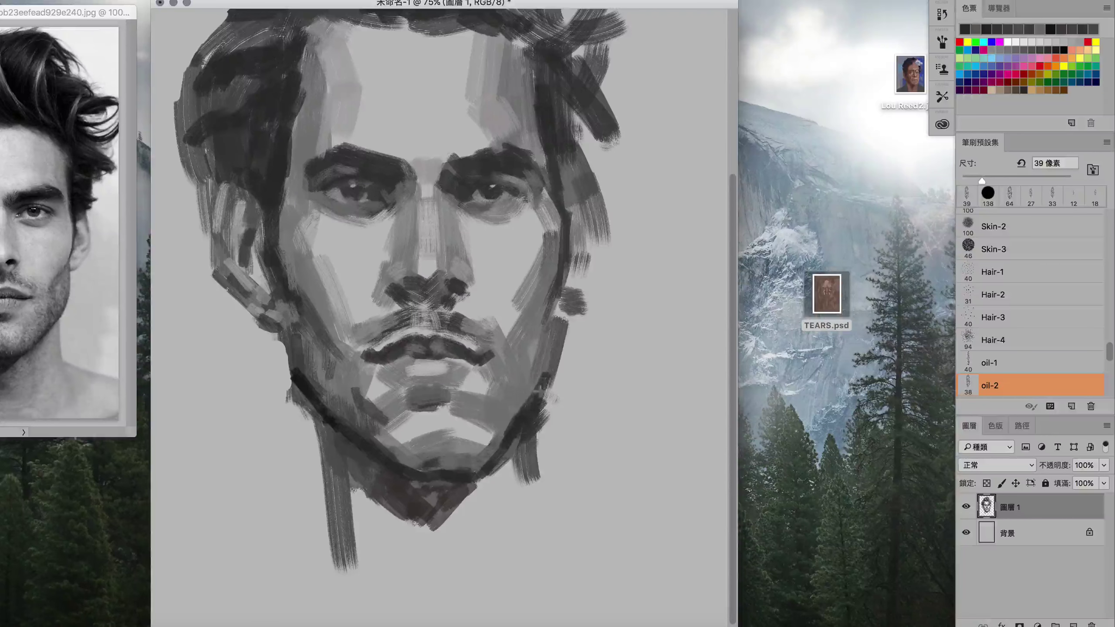
- Darken the jaw line and paint mid-grey patches over the chin and upper neck
drag(556, 307, 533, 420)
ctrl+alt+super+click(547, 448)
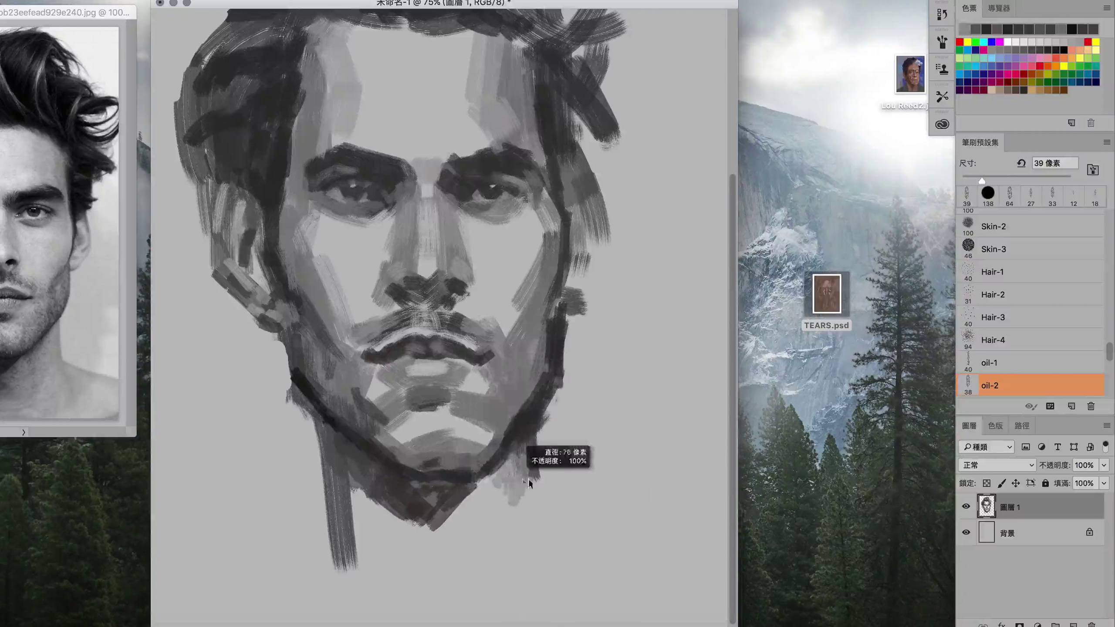
mouse_move(487, 478)
mouse_down()
mouse_move(526, 518)
mouse_move(457, 567)
mouse_move(360, 496)
mouse_move(430, 562)
mouse_move(436, 511)
mouse_move(426, 570)
mouse_up()
ctrl+alt+super+click(510, 535)
drag(509, 510, 487, 575)
mouse_move(544, 483)
mouse_down()
mouse_move(540, 553)
mouse_move(501, 579)
mouse_up()
- Paint both shoulders and the lower neck in grey, with dark strokes at the neck's base
drag(351, 482, 347, 575)
drag(373, 540, 382, 611)
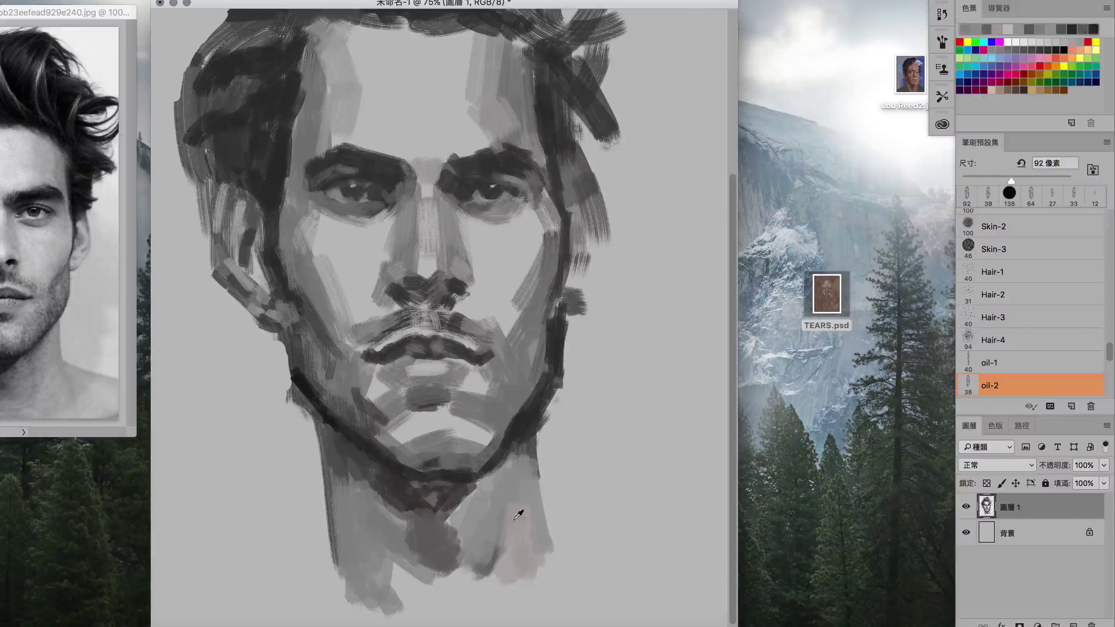
drag(334, 540, 316, 601)
drag(549, 514, 650, 583)
drag(509, 571, 460, 611)
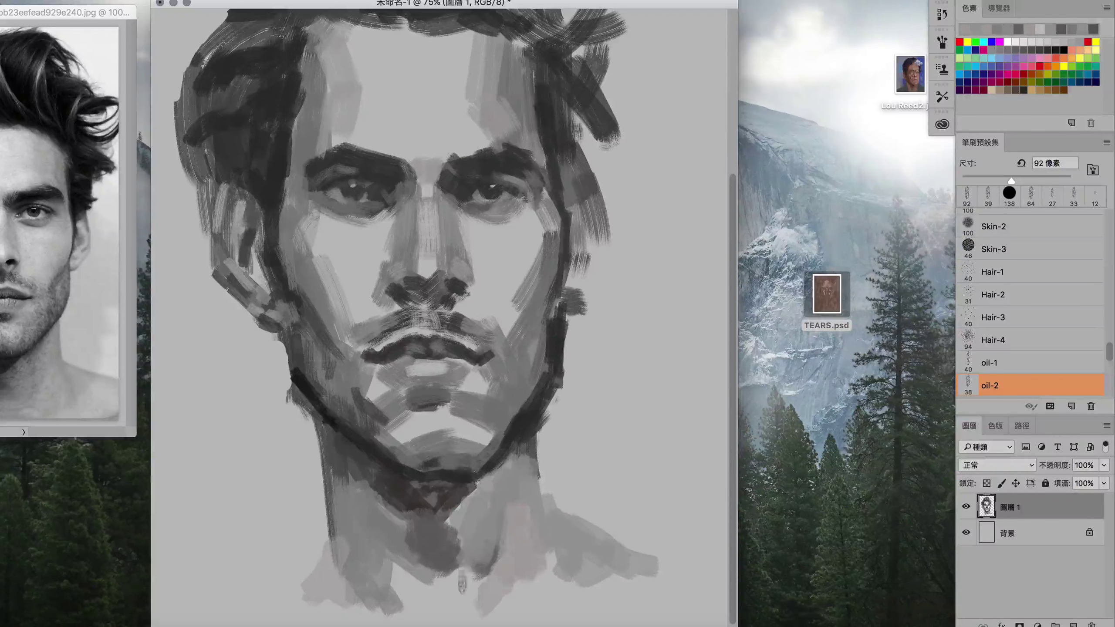
mouse_move(470, 566)
mouse_down()
mouse_move(435, 597)
mouse_move(435, 623)
mouse_up()
drag(307, 593, 281, 624)
- Brighten both cheeks with lighter grey strokes under the eye and beside the nose
scroll(505, 483, up, 3)
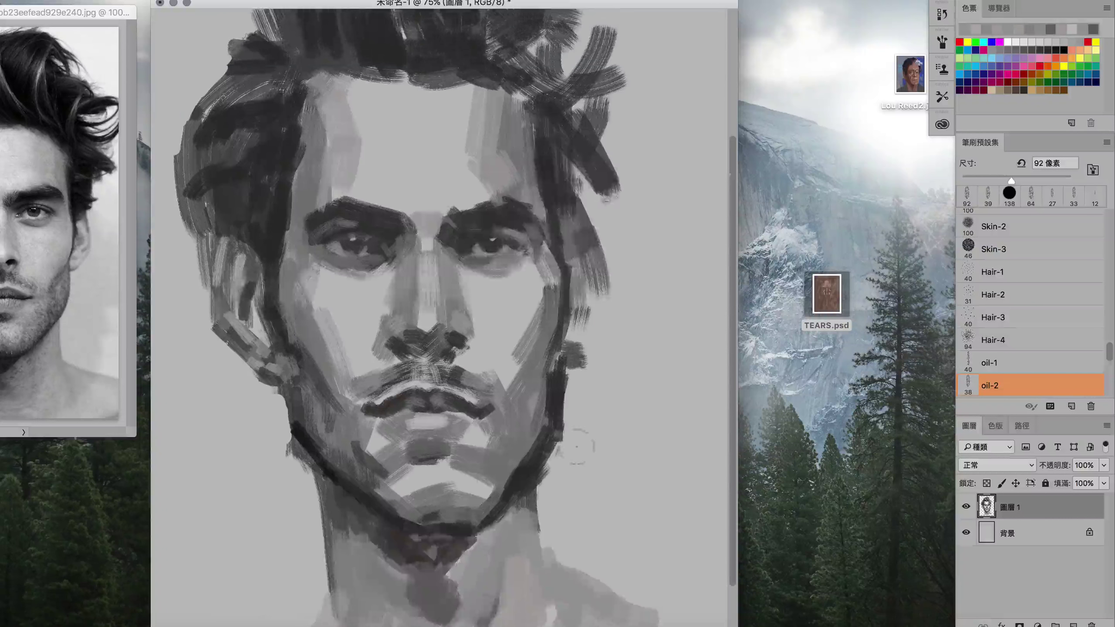
drag(537, 347, 531, 292)
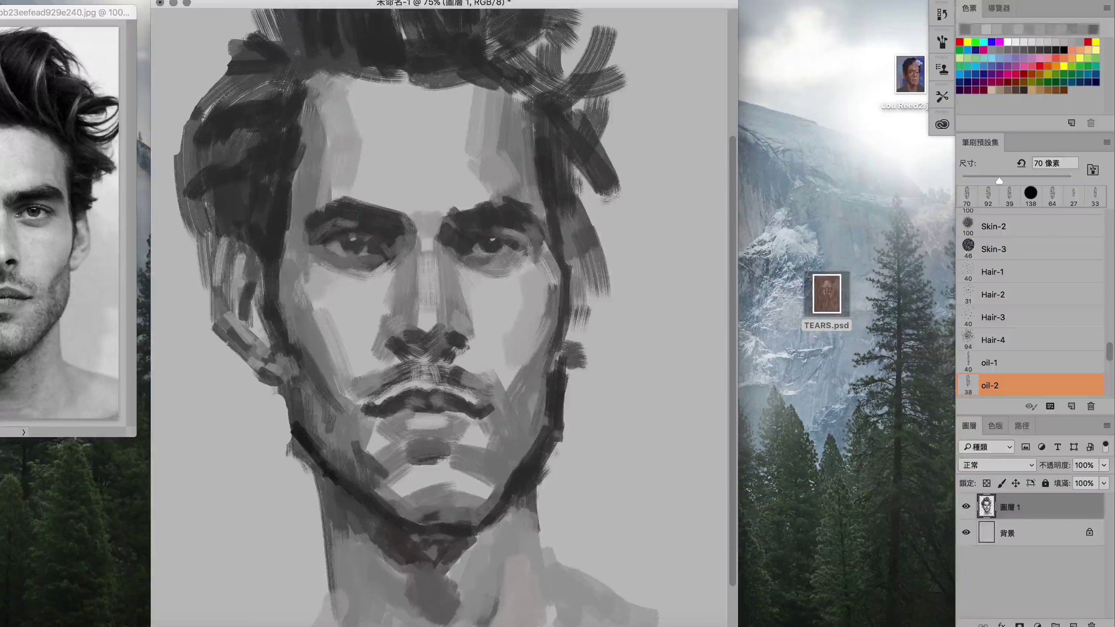
drag(341, 279, 290, 285)
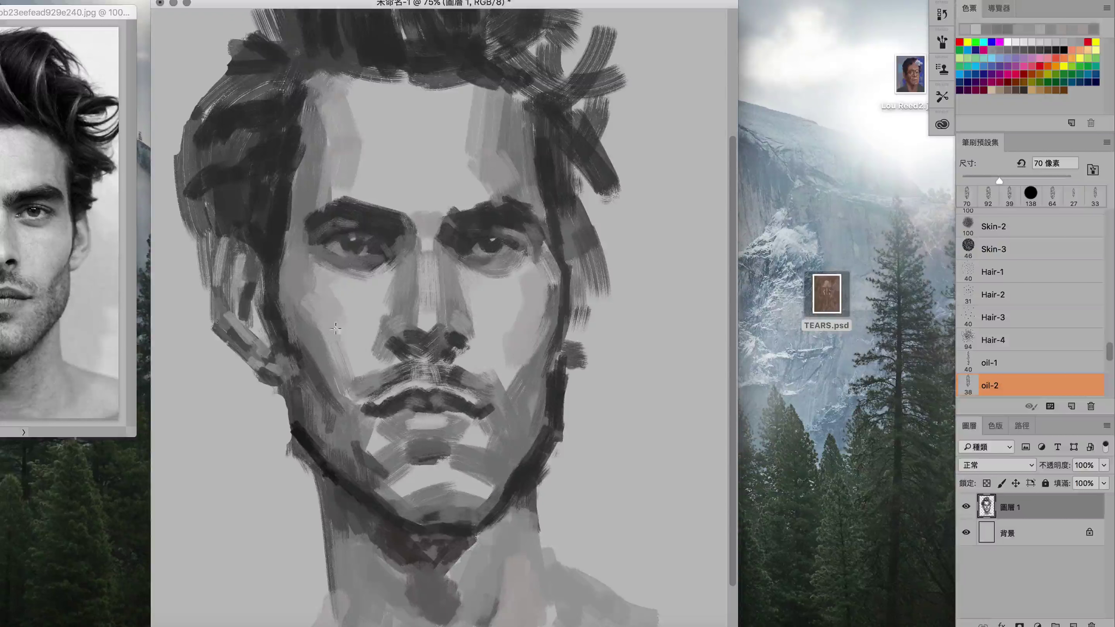
drag(334, 298, 371, 309)
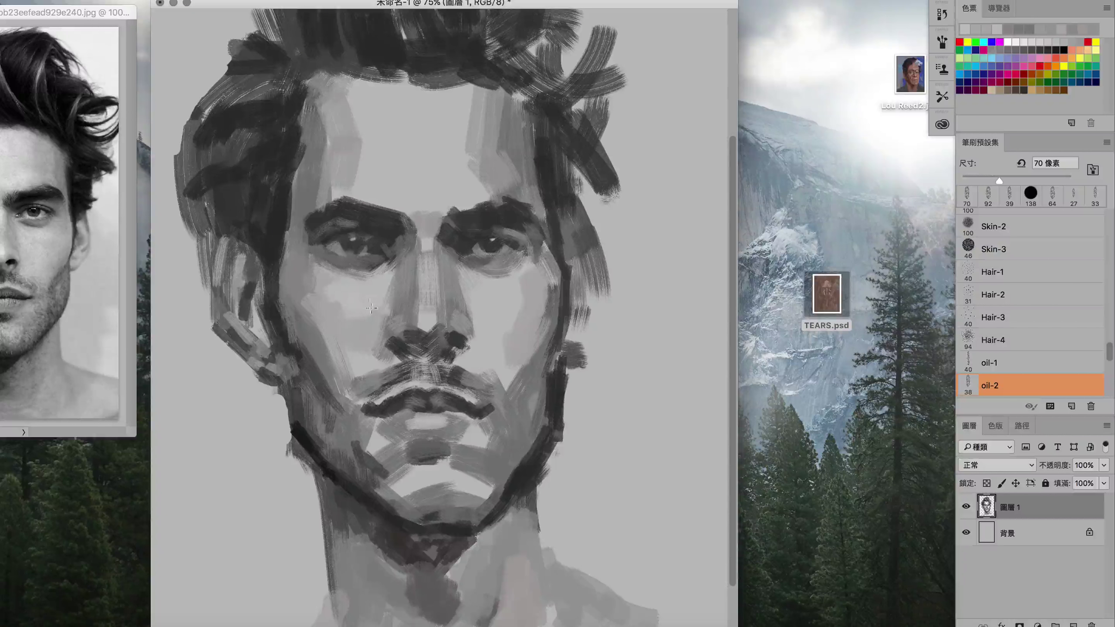
drag(522, 280, 494, 332)
- Lay a light grey stroke across the brow line
scroll(373, 204, up, 2)
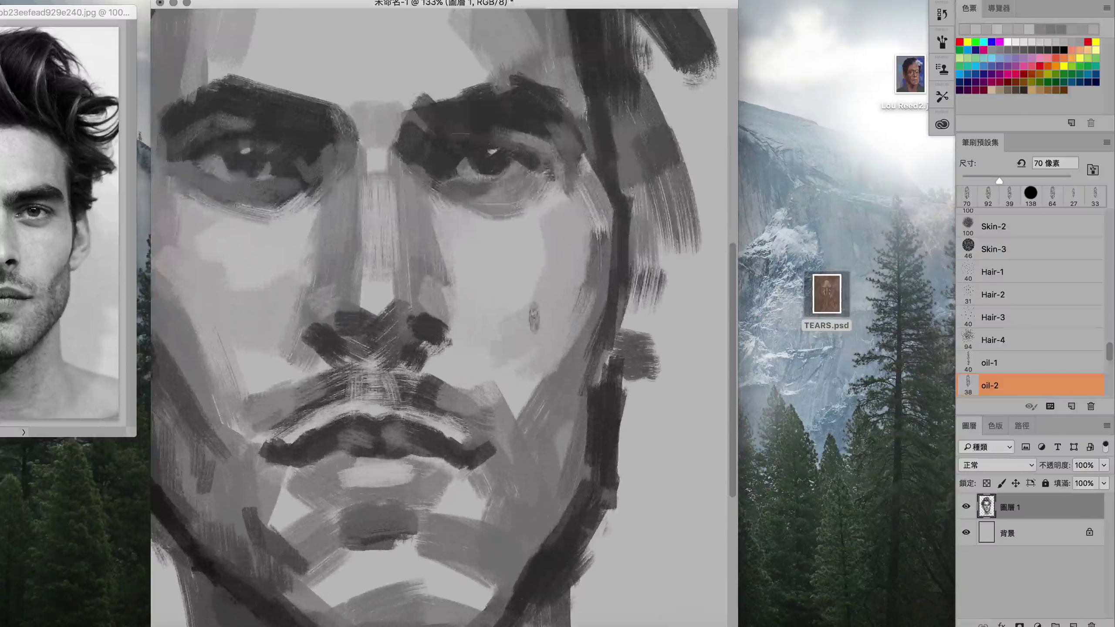
scroll(372, 204, up, 2)
scroll(372, 203, up, 2)
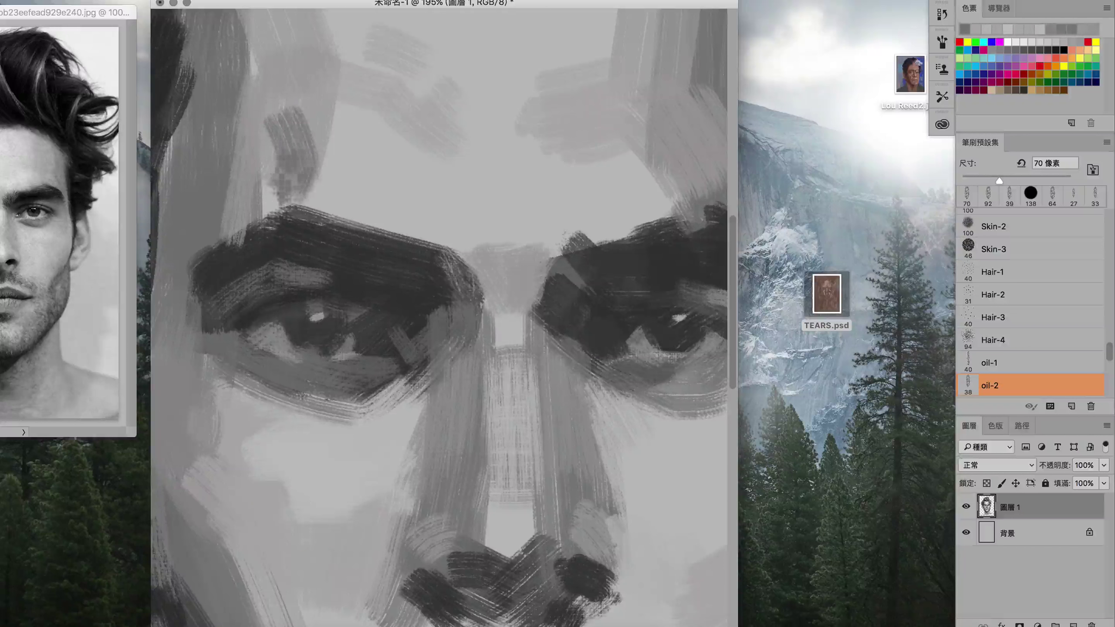
scroll(299, 106, down, 2)
scroll(308, 101, down, 2)
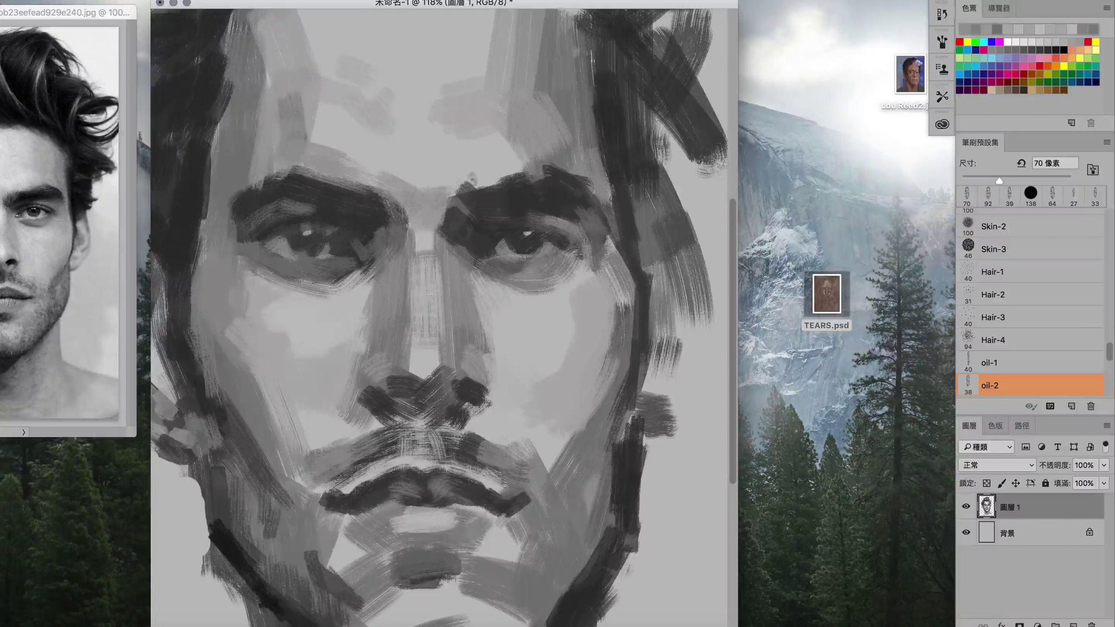
drag(303, 180, 548, 175)
- Paint a light stroke beside the nose and retouch the nose with a halved brush
scroll(519, 364, up, 2)
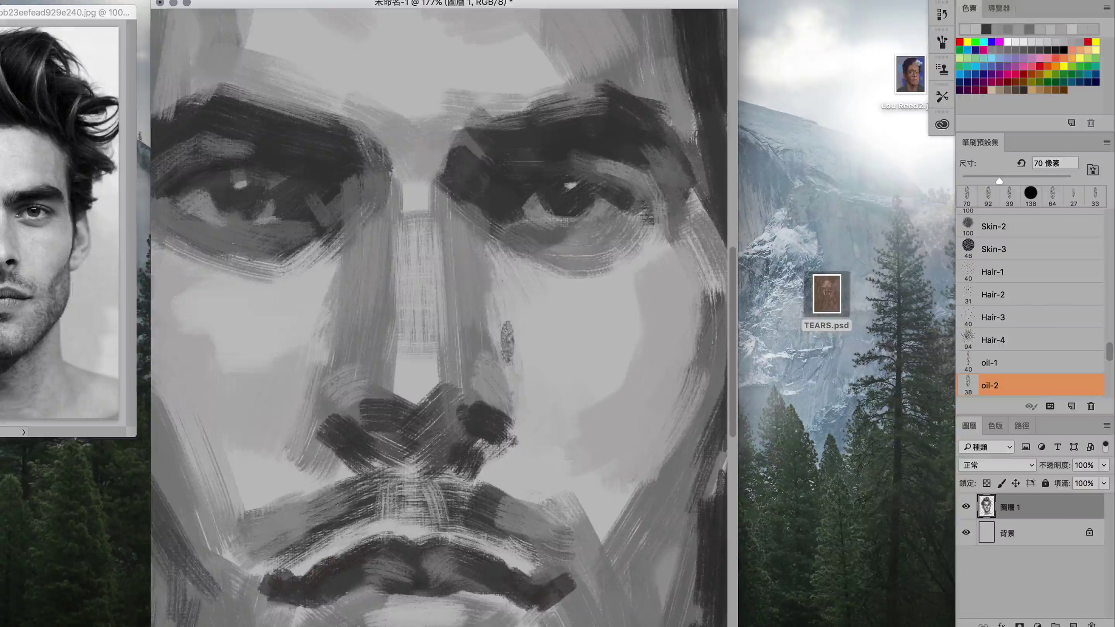
drag(518, 365, 487, 290)
scroll(443, 376, up, 2)
mouse_move(438, 395)
mouse_down()
mouse_move(402, 432)
mouse_move(388, 347)
mouse_move(429, 376)
mouse_up()
- Set the Swatches panel to display Small Thumbnails
scroll(428, 375, down, 1)
drag(968, 7, 763, 115)
click(926, 116)
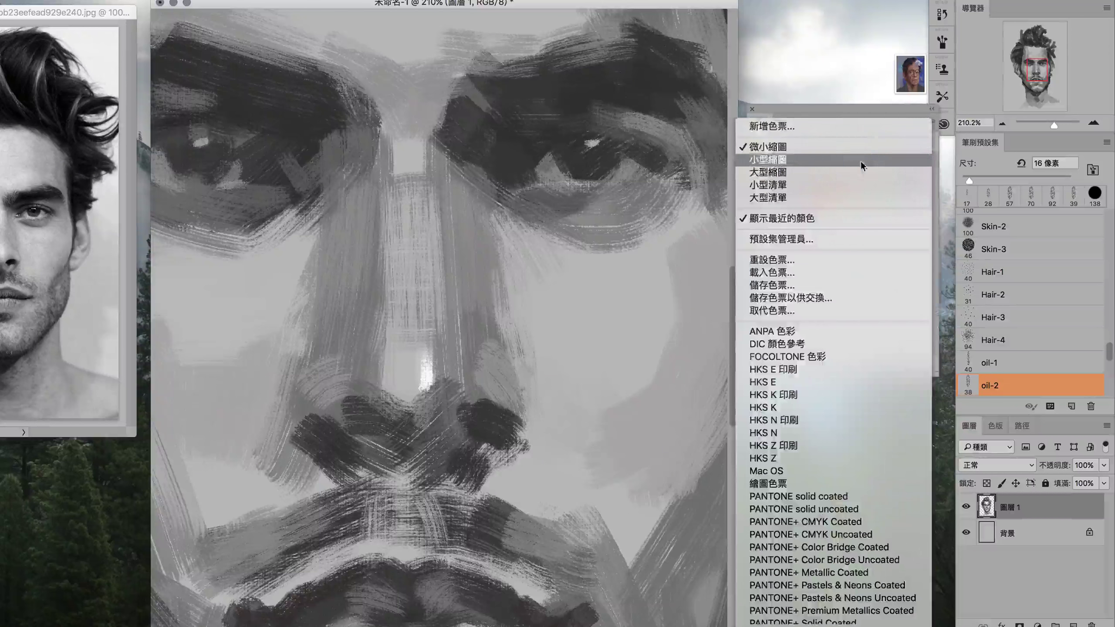
click(861, 161)
- Paint light strokes below the nostril and under the tip, plus a bright nose highlight
alt+click(491, 385)
drag(490, 448, 472, 477)
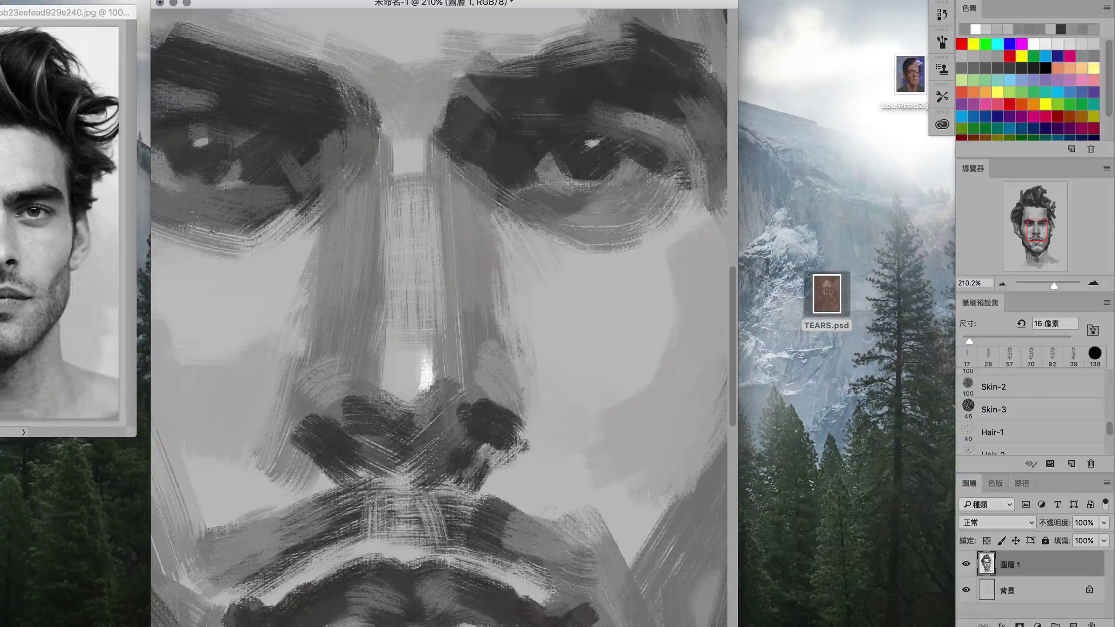
alt+click(370, 423)
alt+click(370, 422)
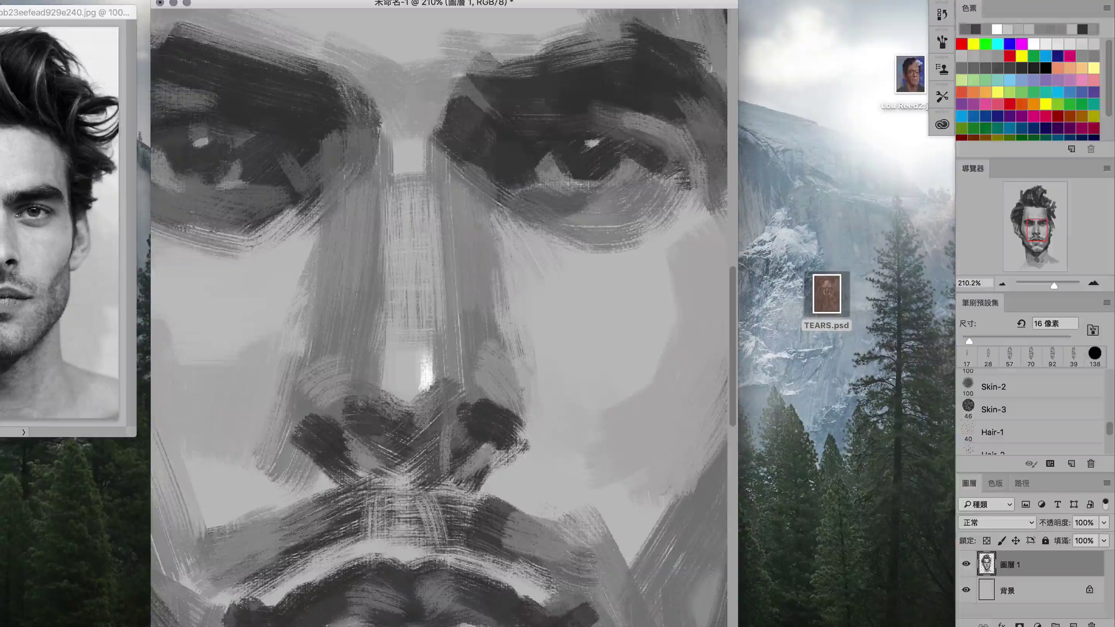
drag(393, 401, 420, 417)
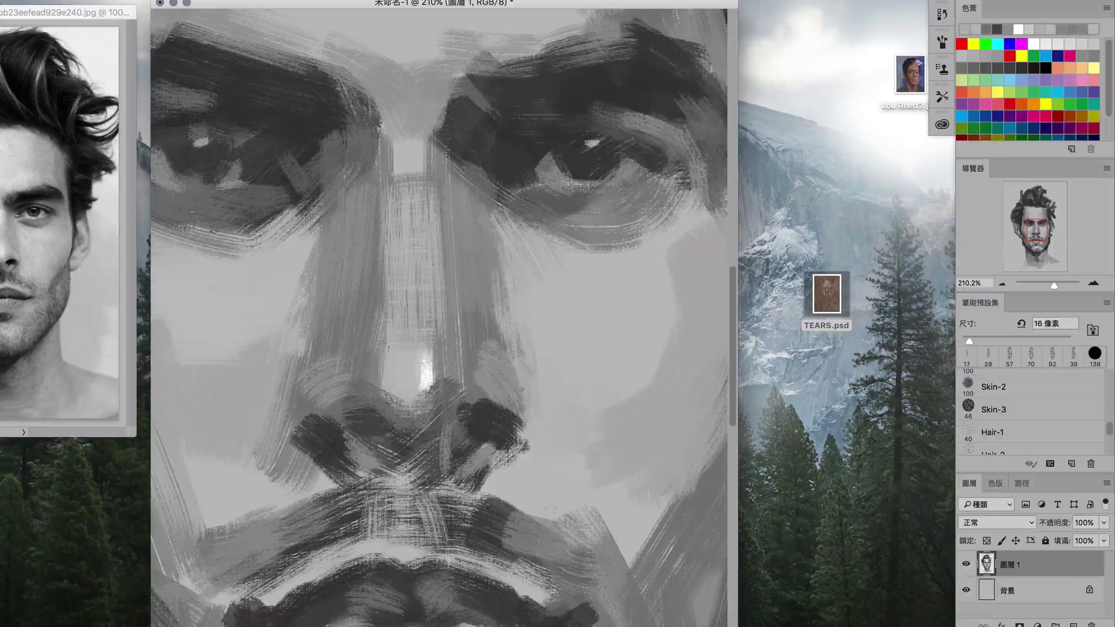
alt+click(428, 401)
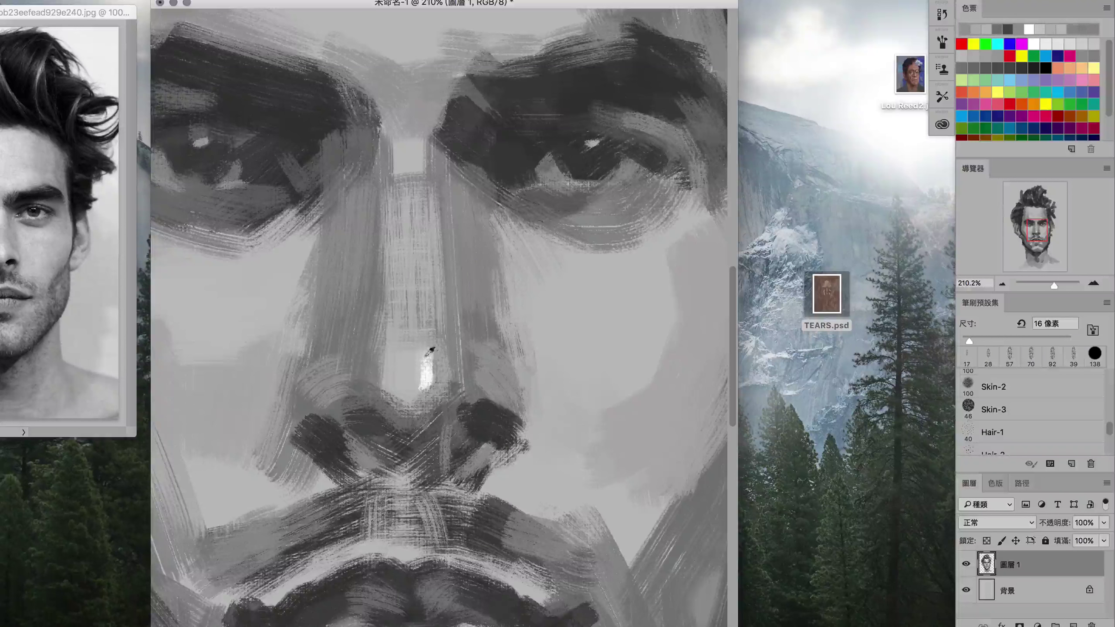
alt+click(431, 350)
alt+click(423, 386)
drag(428, 360, 426, 386)
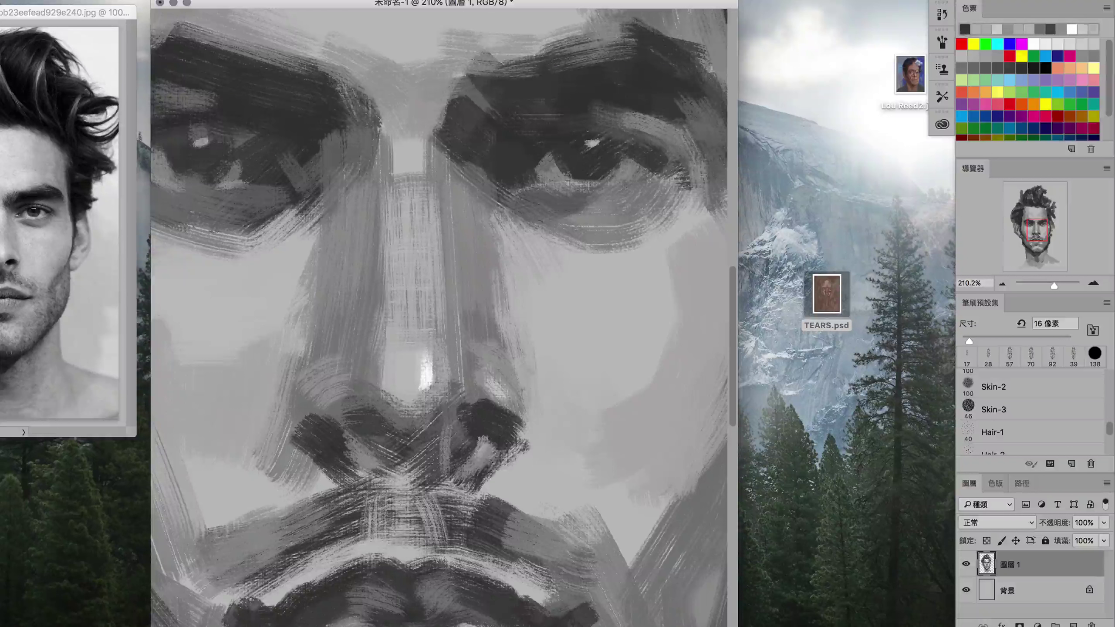
- Darken the nose's left side and left nostril, with lighter strokes along its edge
alt+click(391, 452)
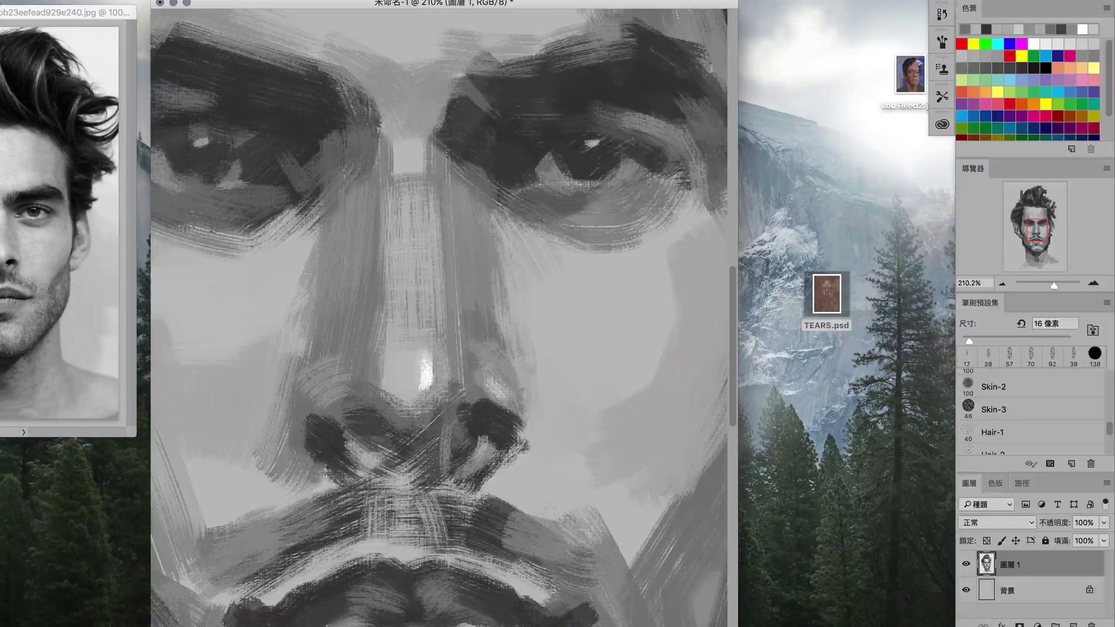
alt+click(303, 369)
drag(307, 369, 296, 419)
alt+click(385, 365)
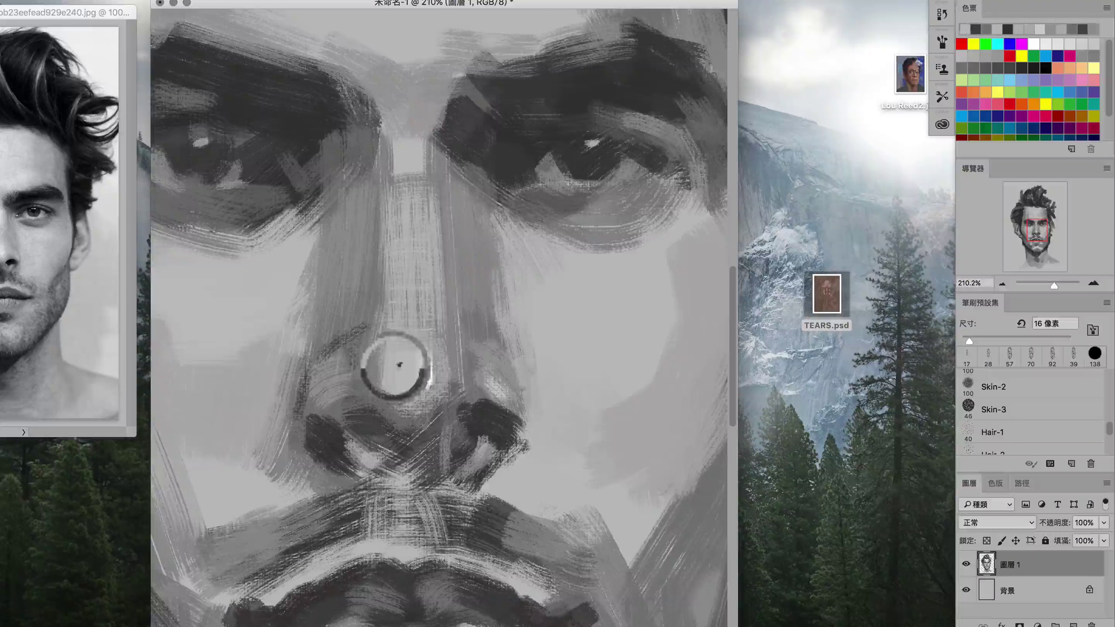
drag(338, 373, 304, 451)
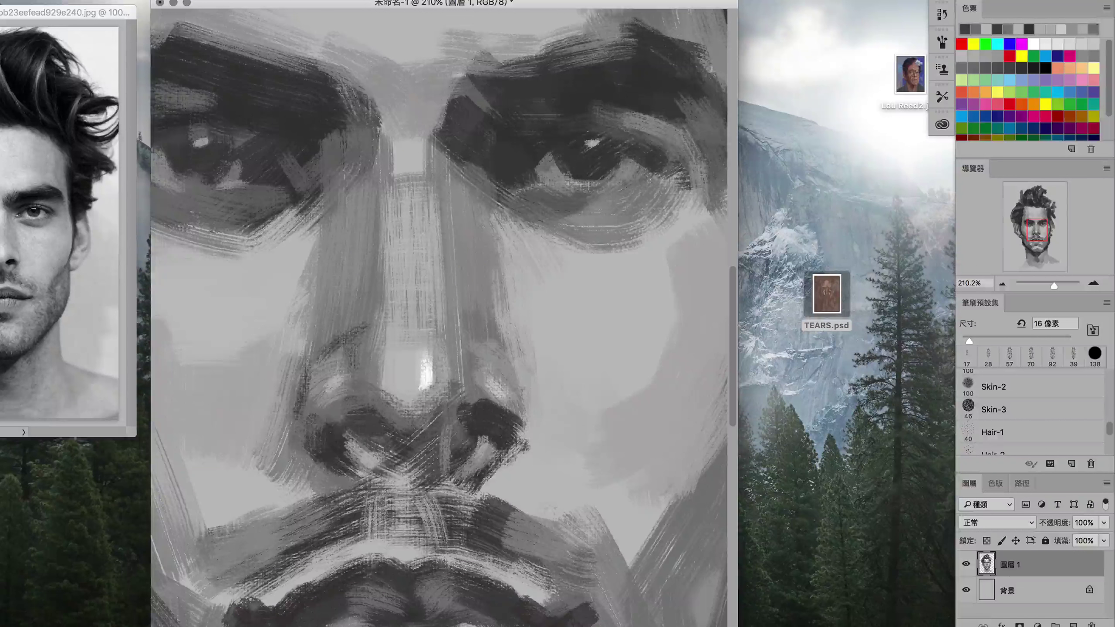
drag(378, 441, 374, 423)
- Switch to the oil-2 brush and paint lighter diagonal grey strokes on the left cheek
alt+click(298, 334)
key(period)
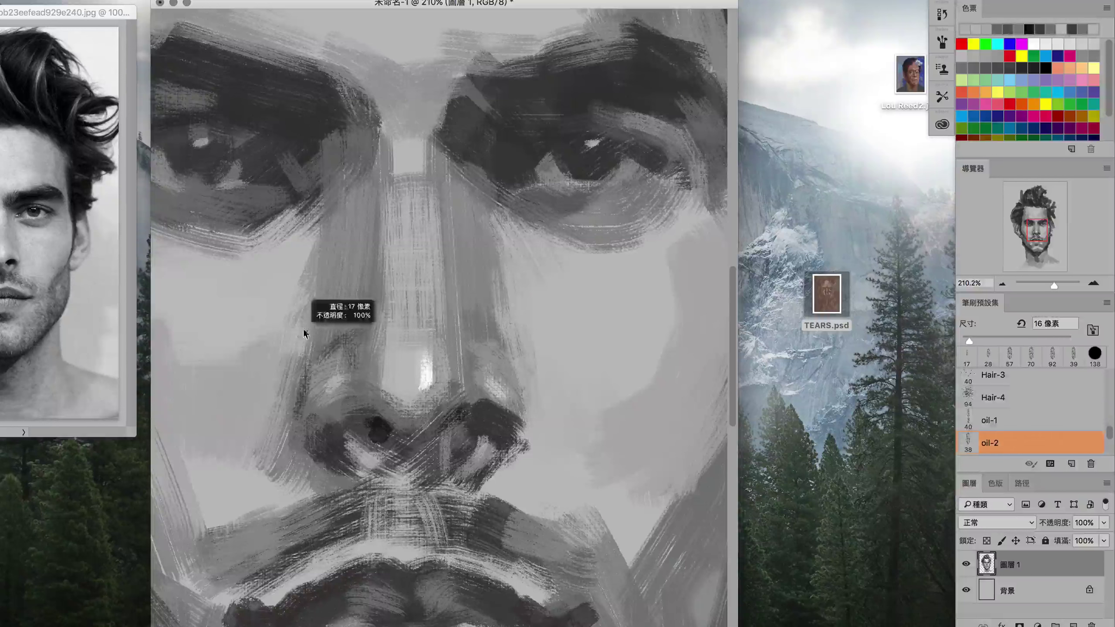
drag(342, 307, 316, 263)
alt+click(288, 269)
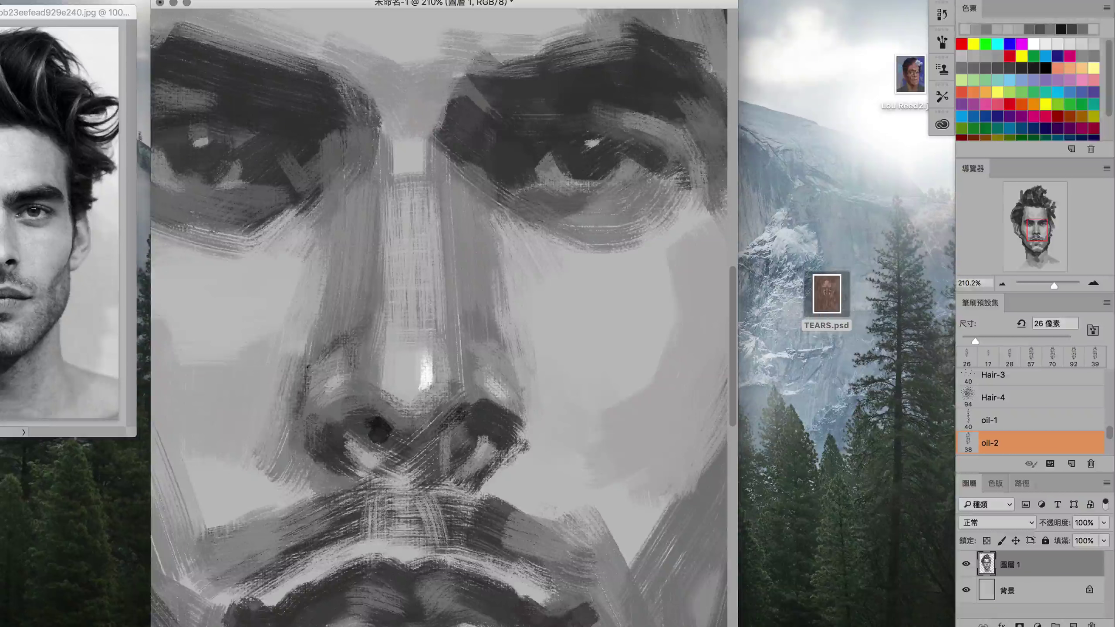
drag(298, 371, 237, 483)
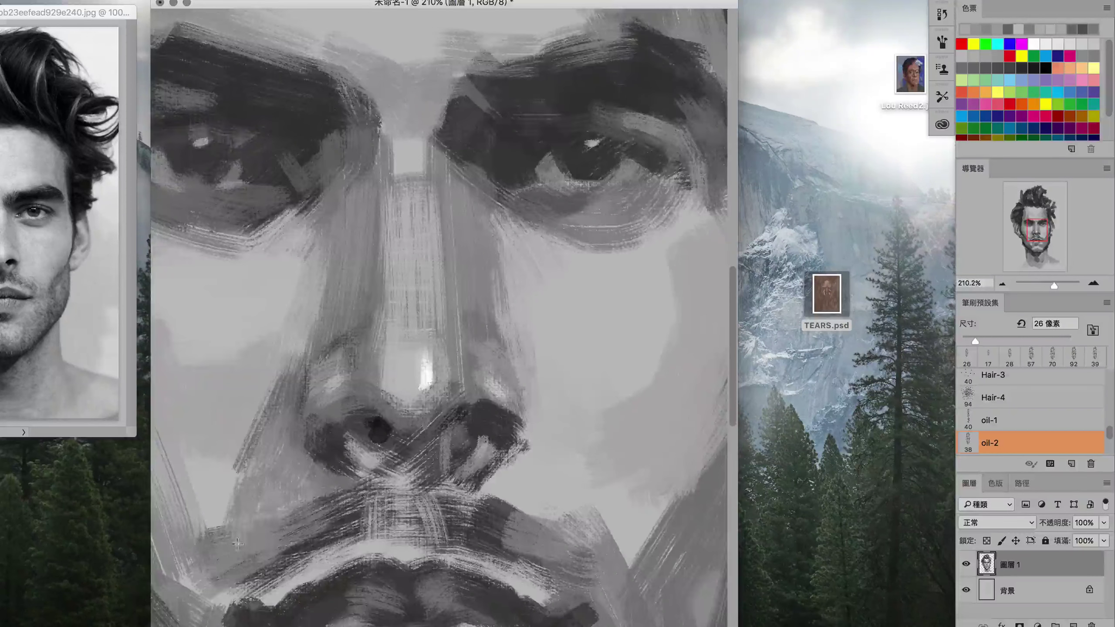
scroll(439, 351, down, 5)
scroll(351, 510, up, 6)
- Lighten the cheek beside the nostril and darken the philtrum and upper lip
drag(346, 386, 298, 465)
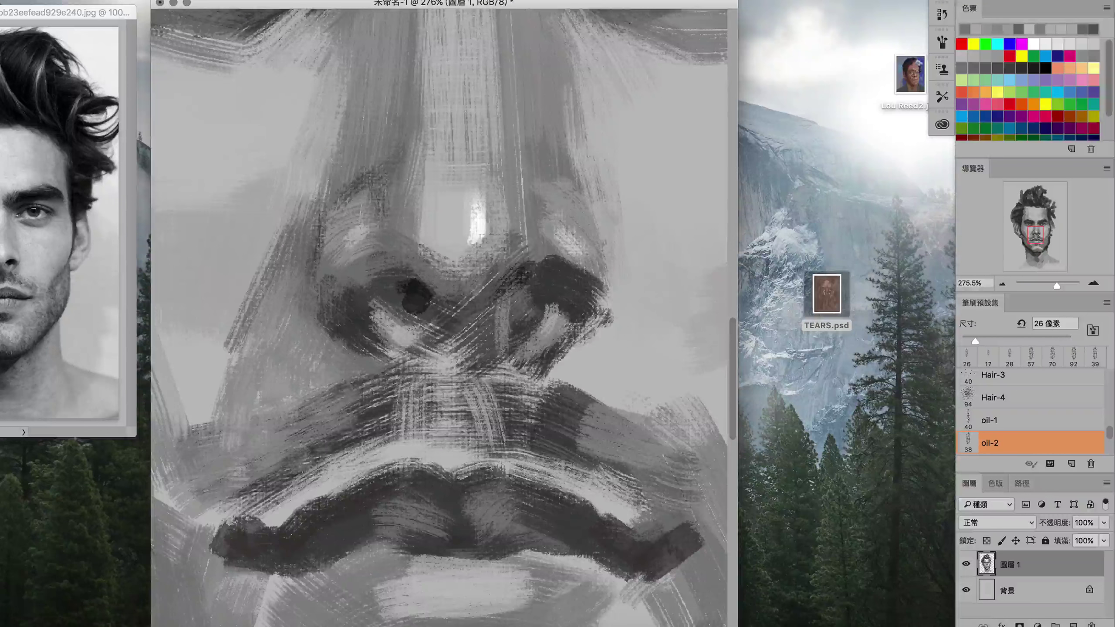
scroll(256, 471, down, 3)
scroll(351, 352, down, 3)
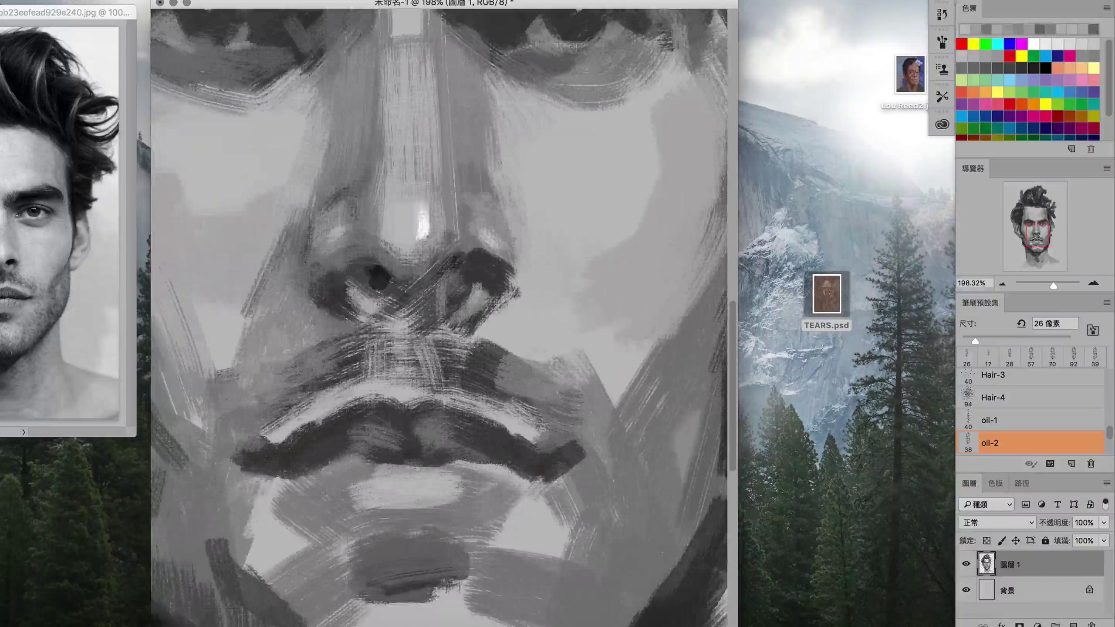
drag(351, 351, 399, 325)
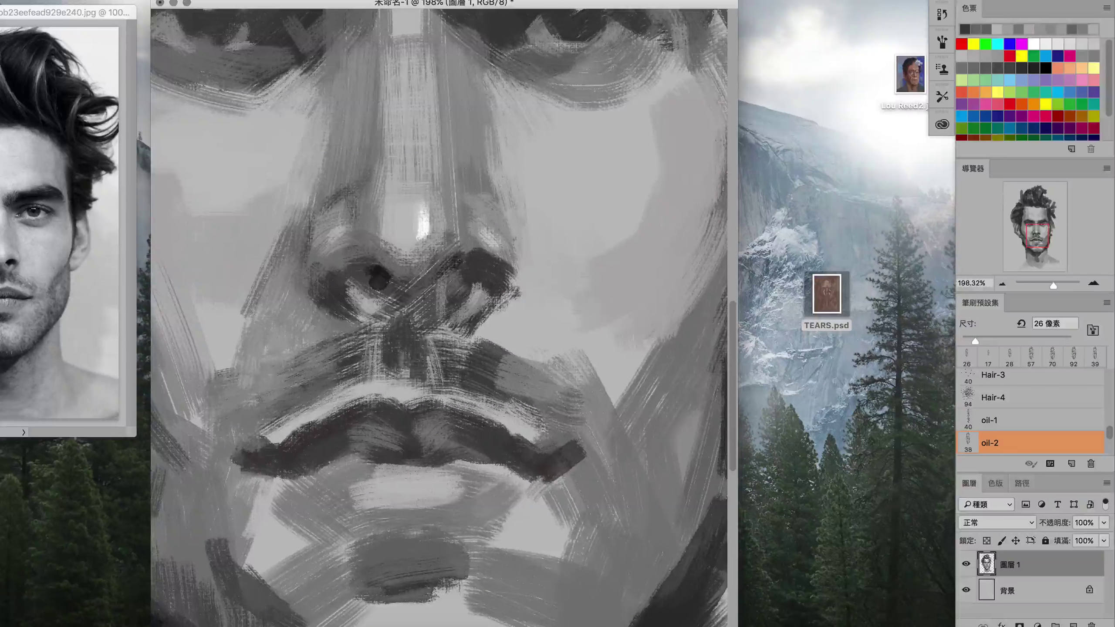
drag(469, 333, 441, 364)
mouse_move(397, 402)
mouse_down()
mouse_move(483, 329)
mouse_move(542, 395)
mouse_move(535, 379)
mouse_up()
- Paint broad grey strokes over the right cheek with an enlarged brush
drag(535, 438, 565, 415)
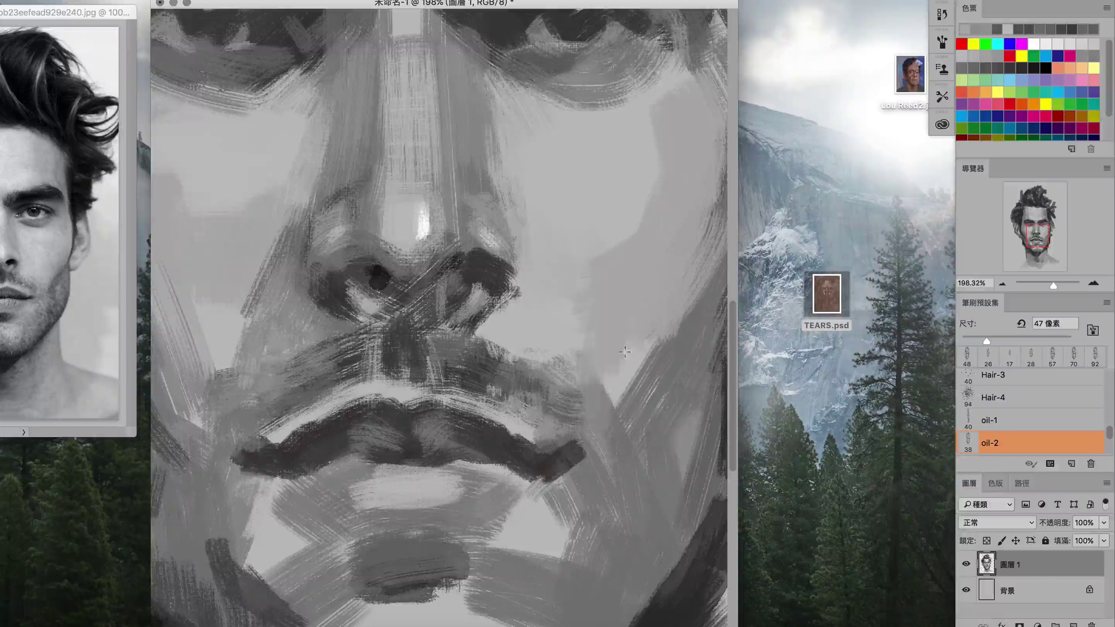
drag(583, 324, 627, 382)
drag(570, 343, 632, 421)
drag(548, 386, 614, 470)
scroll(439, 351, down, 1)
scroll(549, 417, up, 3)
- Darken the right corner of the mouth with a smaller brush
drag(483, 443, 605, 409)
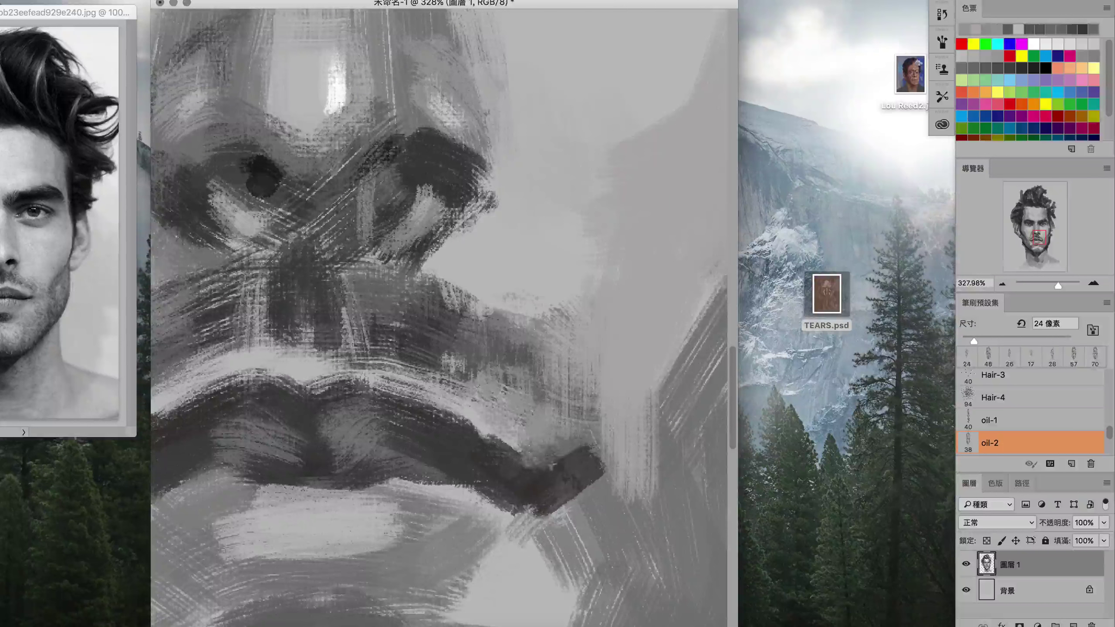
drag(517, 479, 610, 421)
drag(584, 479, 623, 426)
scroll(580, 452, down, 1)
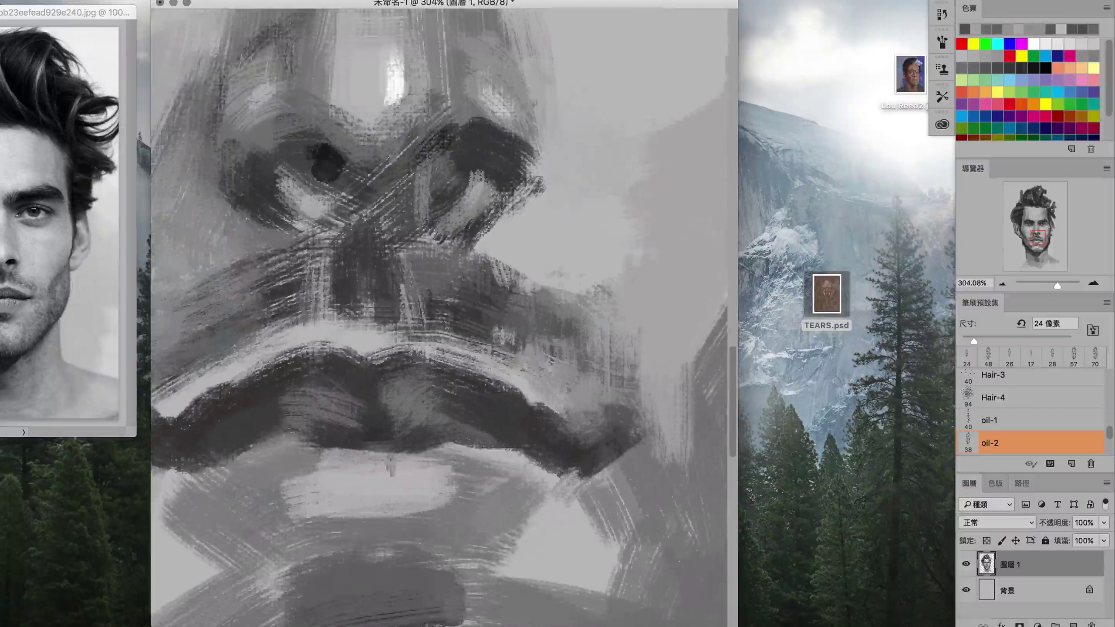
- Paint a fine dark line between the lips
drag(447, 423, 438, 434)
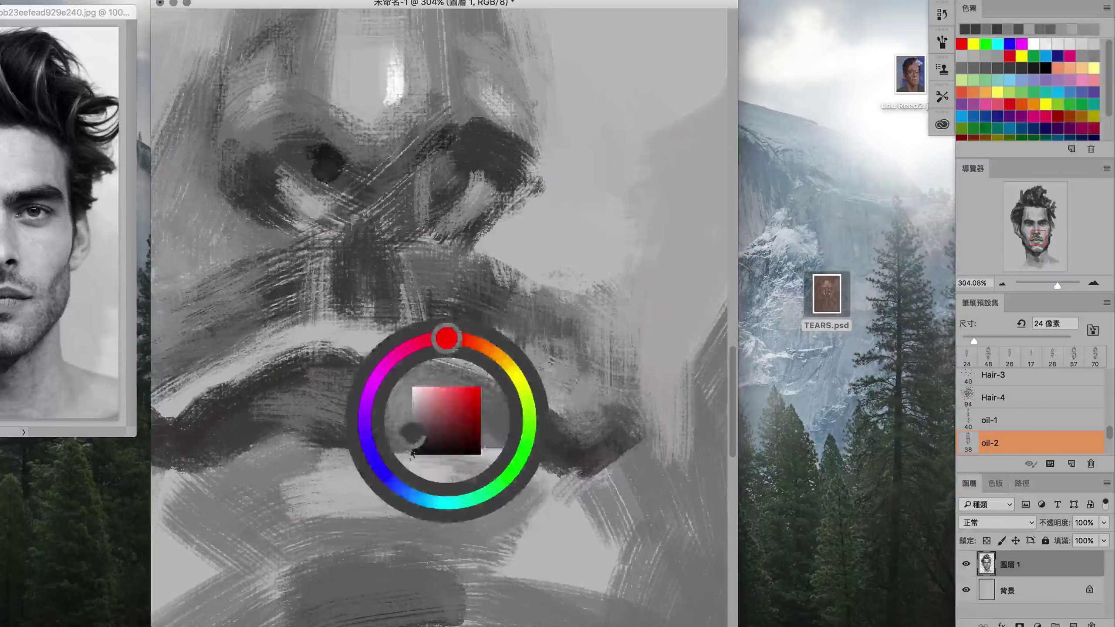
key(bracketleft)
key(bracketleft)
drag(285, 424, 347, 439)
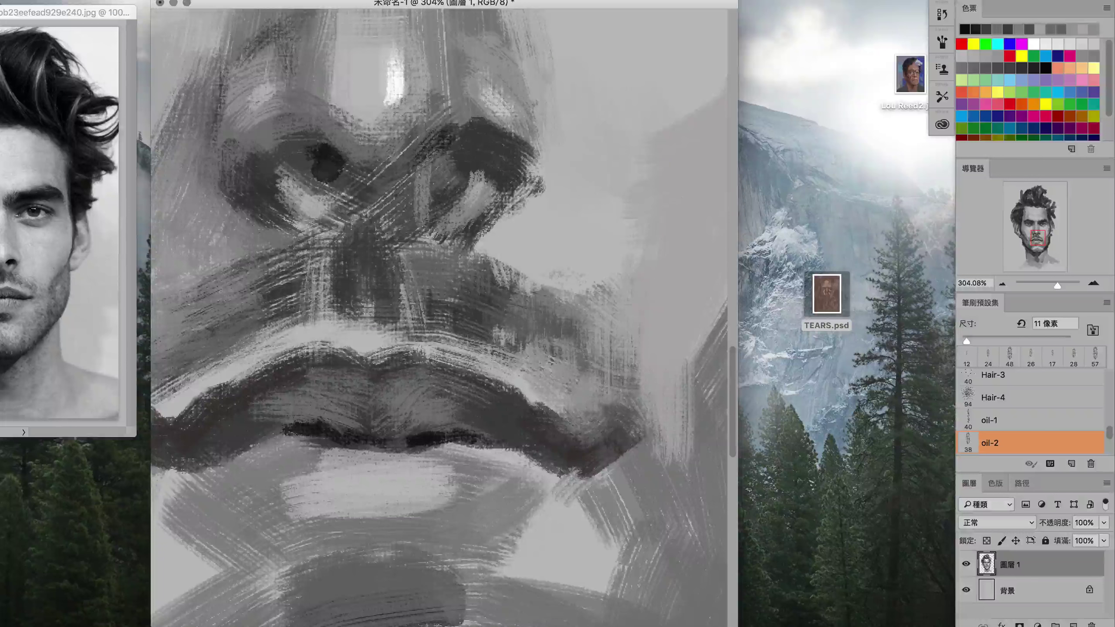
drag(395, 352, 504, 301)
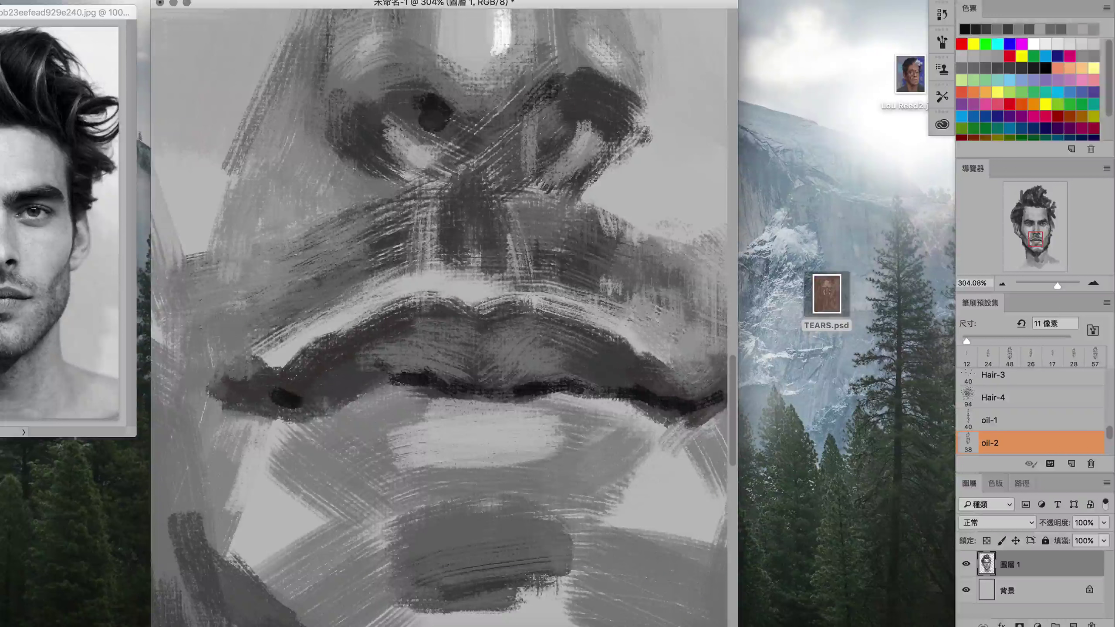
- Shade the chin and the area below the lower lip with dark strokes
drag(323, 436, 351, 396)
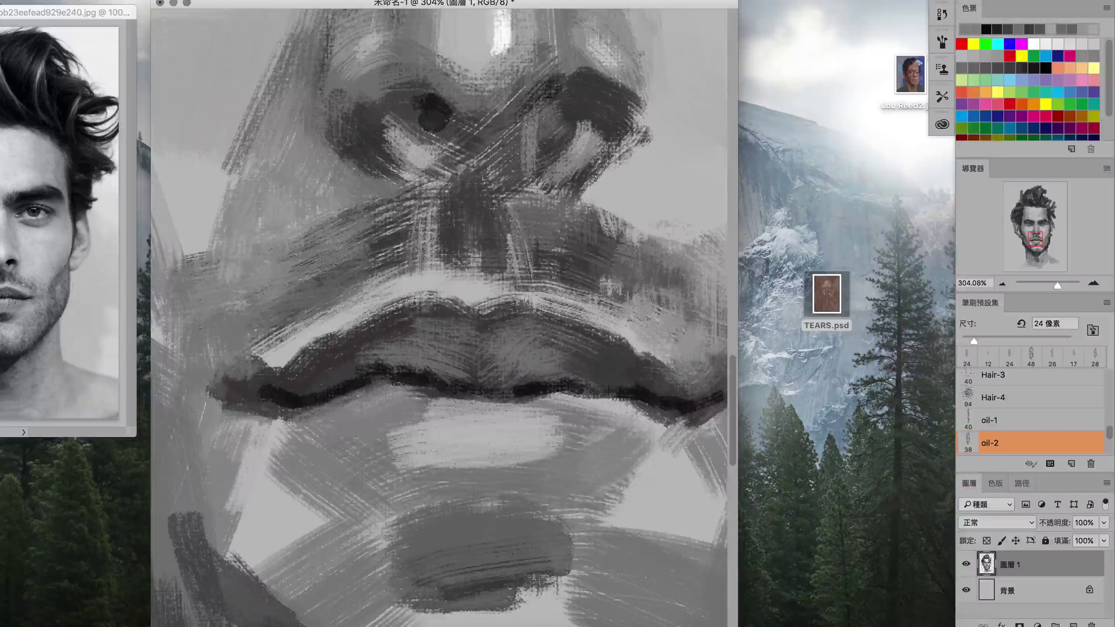
drag(424, 433, 426, 434)
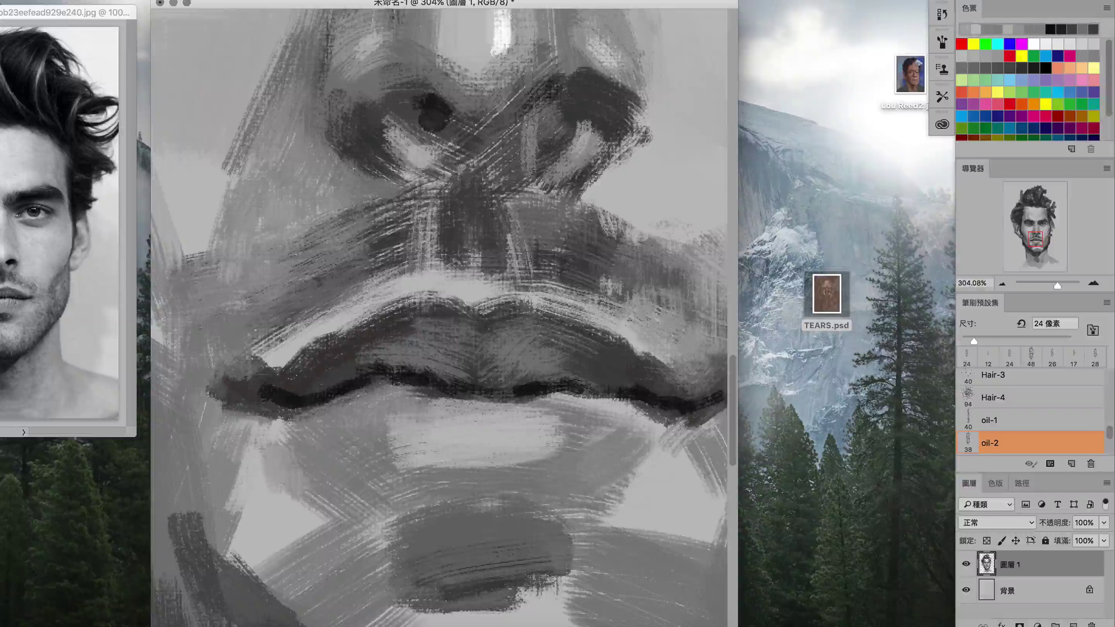
drag(281, 448, 250, 549)
drag(305, 490, 252, 563)
mouse_move(391, 539)
mouse_down()
mouse_move(356, 460)
mouse_move(451, 447)
mouse_move(395, 483)
mouse_move(483, 483)
mouse_up()
drag(408, 422, 496, 448)
- Sample greys and streak more dark shading below the lower lip and across the chin
alt+click(423, 374)
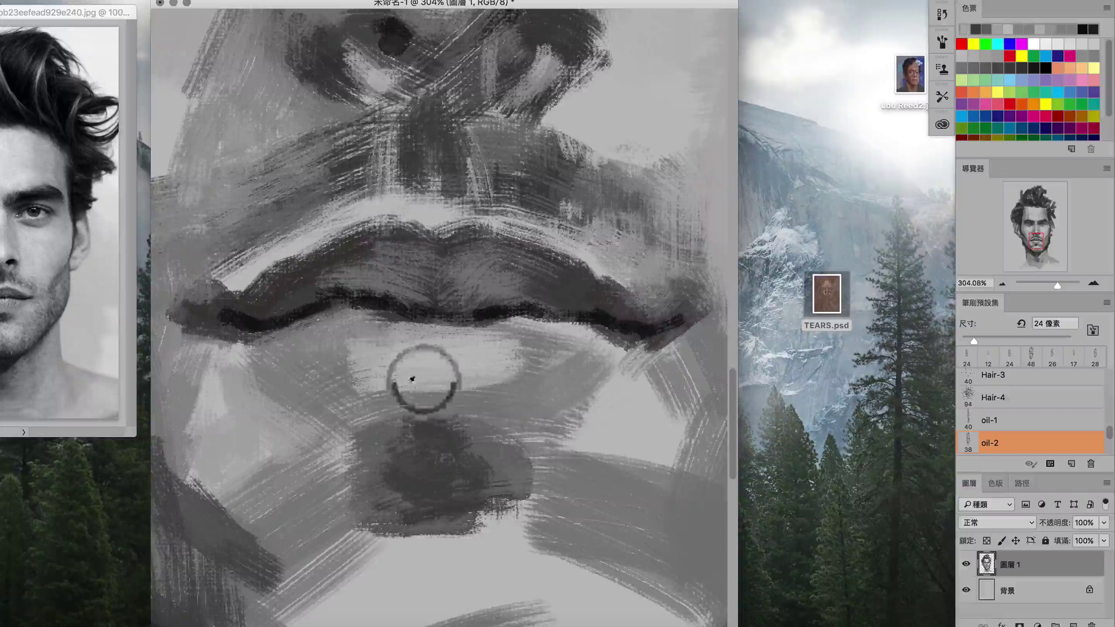
mouse_move(373, 395)
mouse_down()
mouse_move(491, 373)
mouse_move(422, 365)
mouse_up()
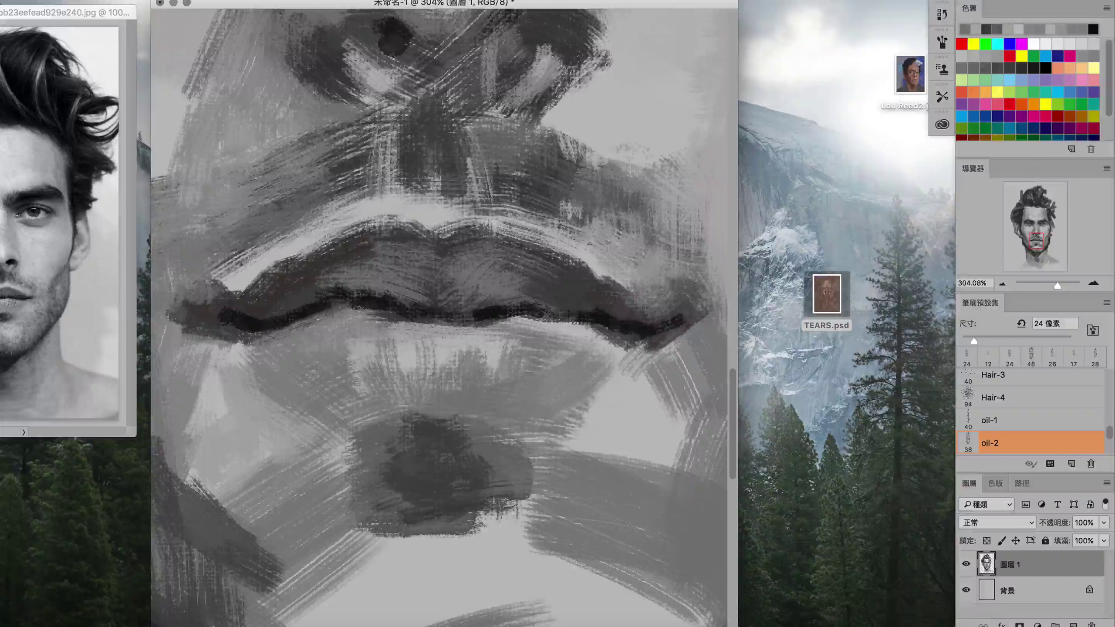
alt+click(608, 407)
drag(608, 439, 469, 545)
drag(456, 483, 536, 562)
scroll(434, 468, down, 3)
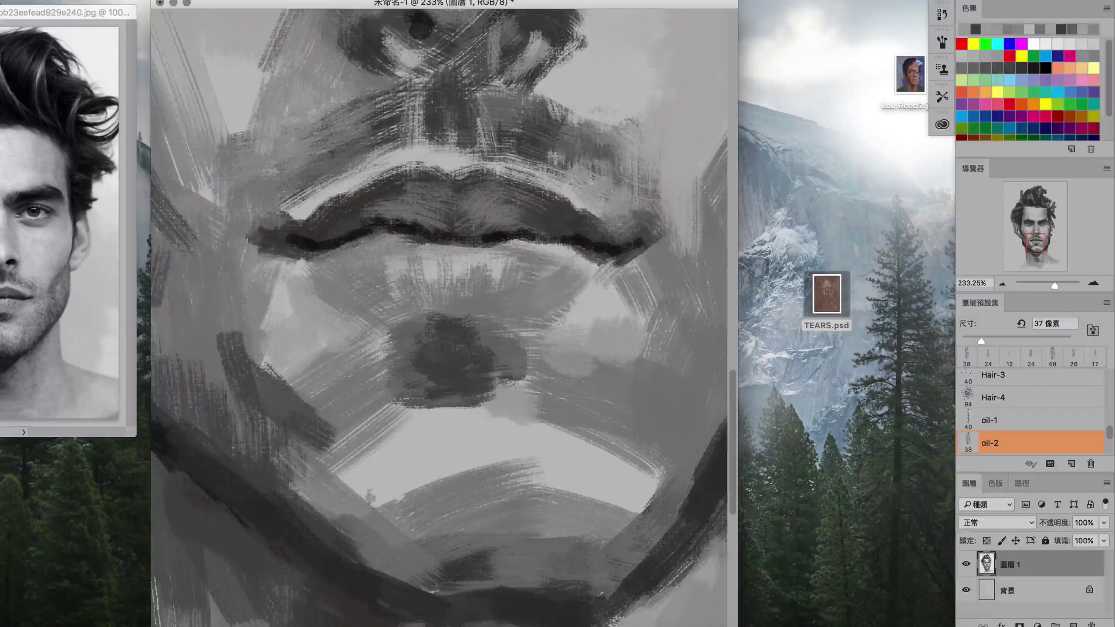
- Outline the chin and jawline in dark grey
drag(364, 518, 443, 470)
drag(496, 500, 605, 448)
drag(566, 545, 631, 476)
scroll(460, 276, down, 2)
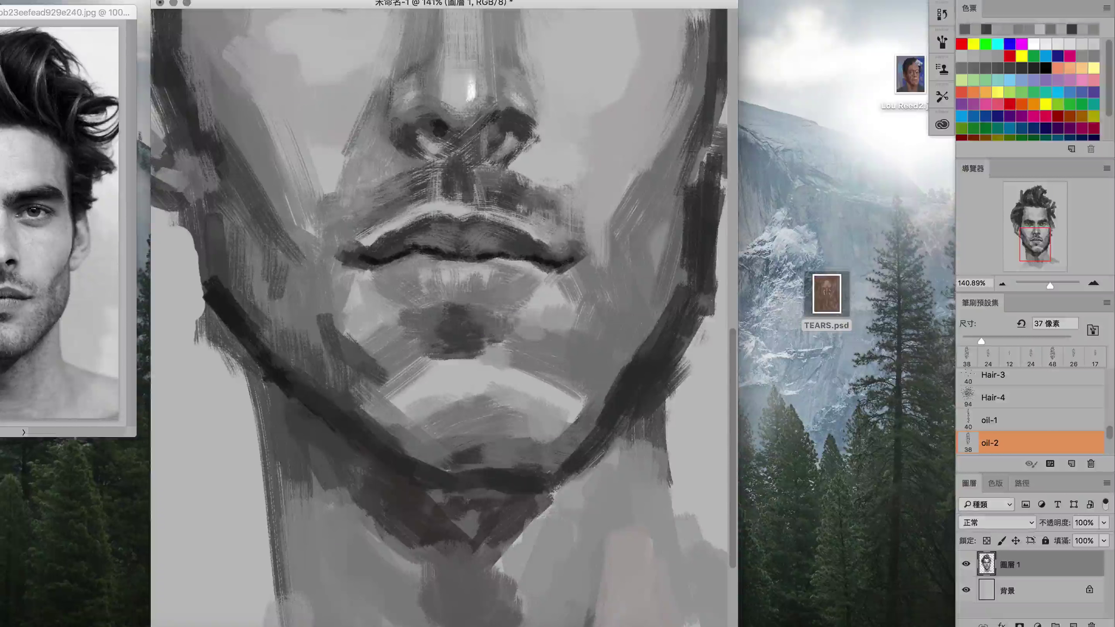
- Sample light greys and lay broad light strokes over the chin and jaw
alt+click(513, 321)
drag(505, 367, 430, 353)
alt+click(405, 373)
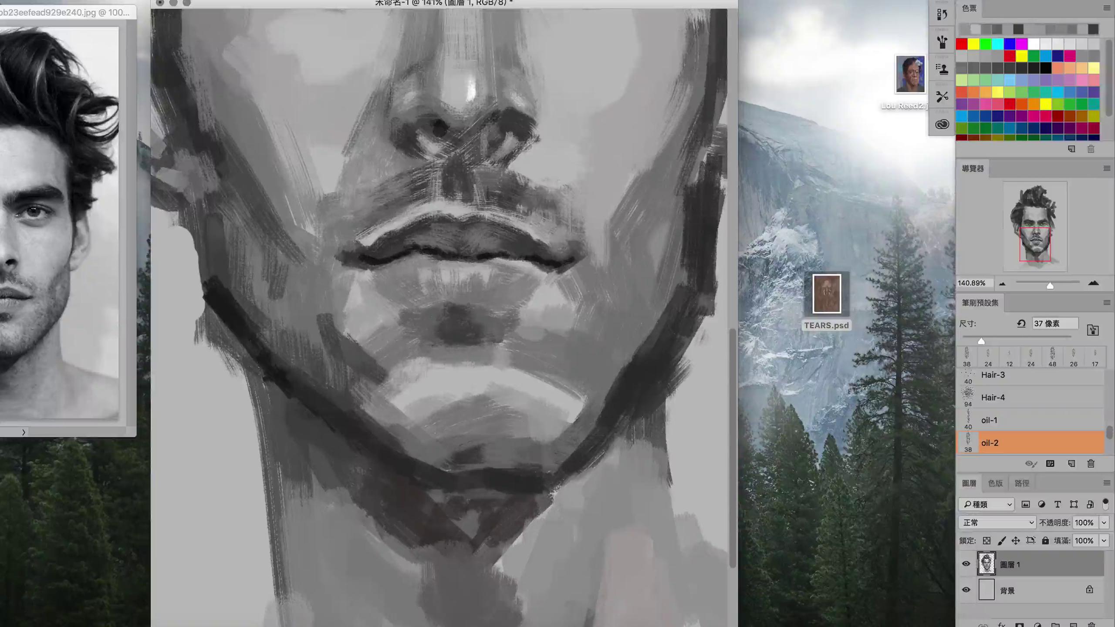
alt+click(526, 362)
drag(548, 368, 579, 399)
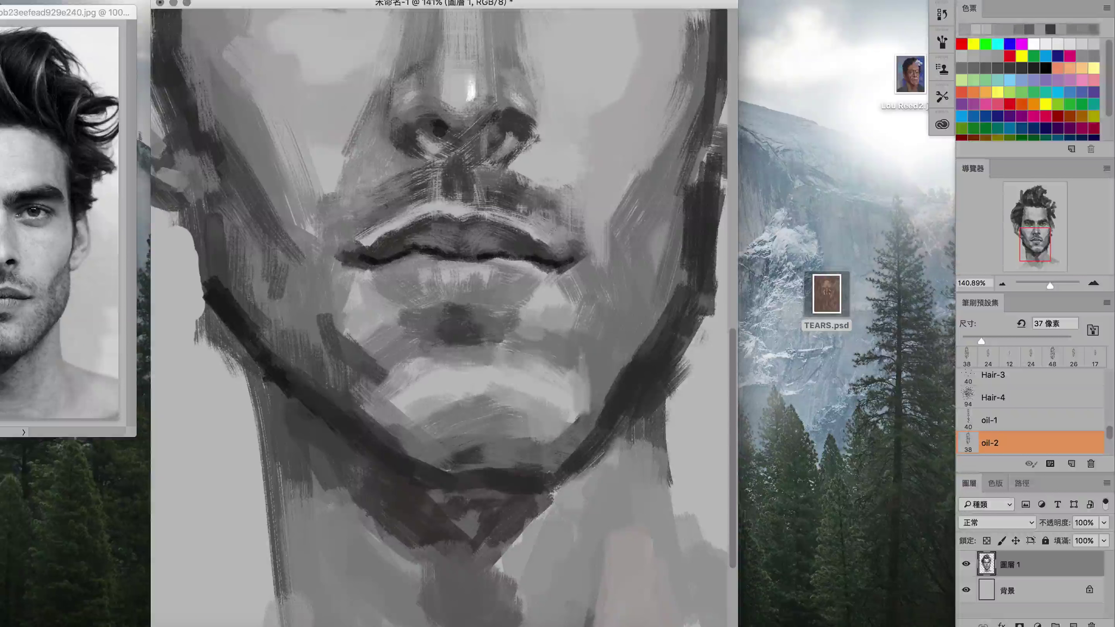
drag(571, 351, 557, 428)
- Lighten the left of the chin, the right jaw, the left cheek and below the lower lip
drag(386, 325, 408, 377)
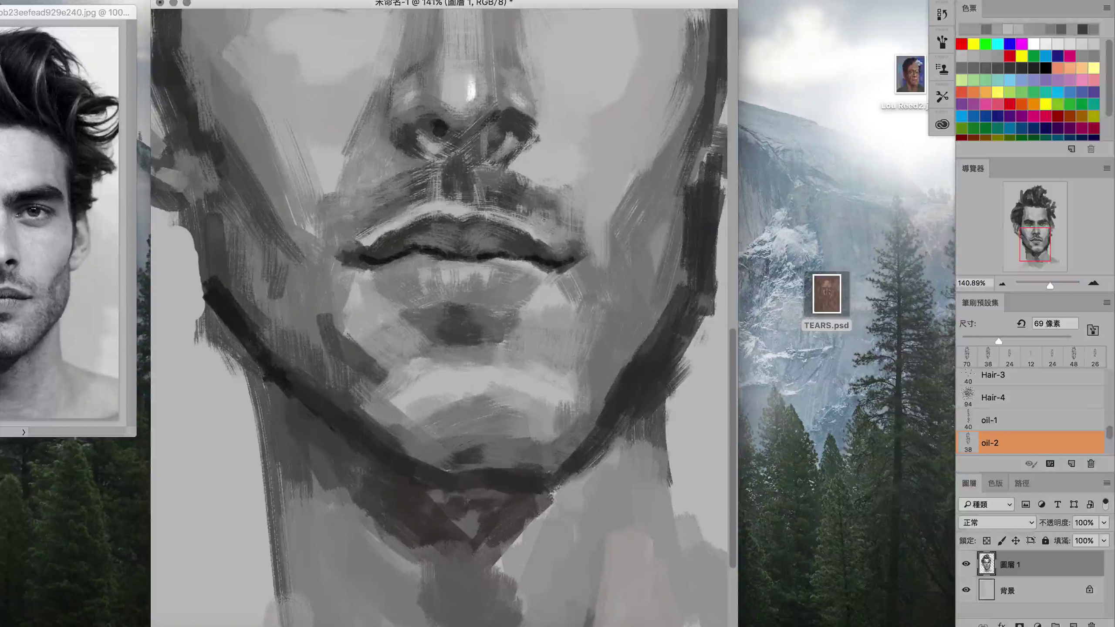
drag(601, 321, 599, 228)
drag(318, 268, 279, 193)
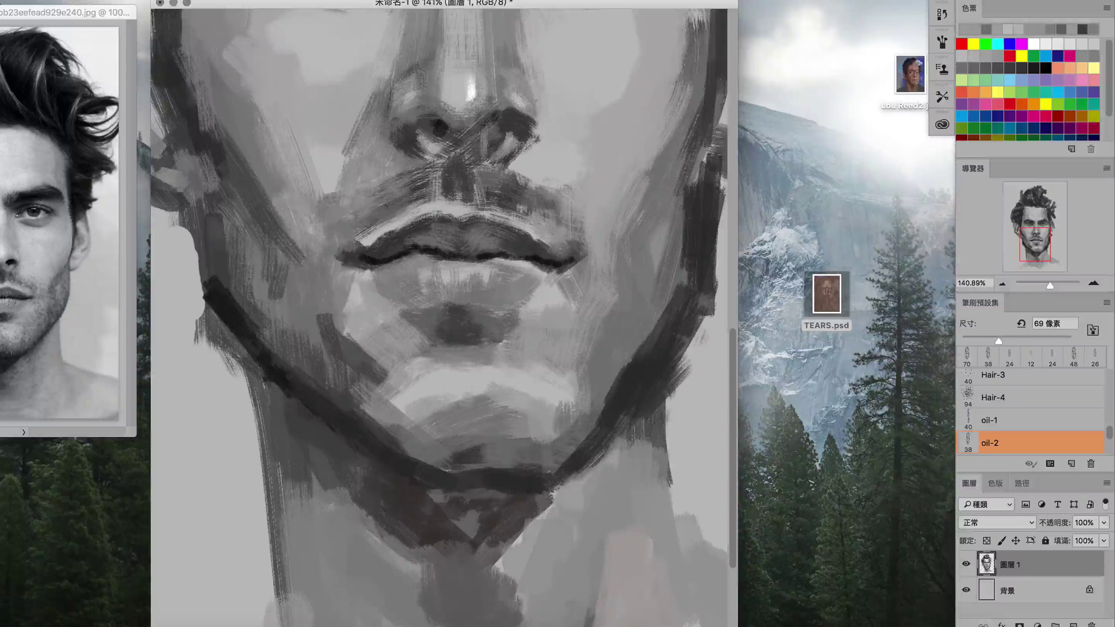
drag(350, 324, 382, 378)
scroll(373, 349, down, 2)
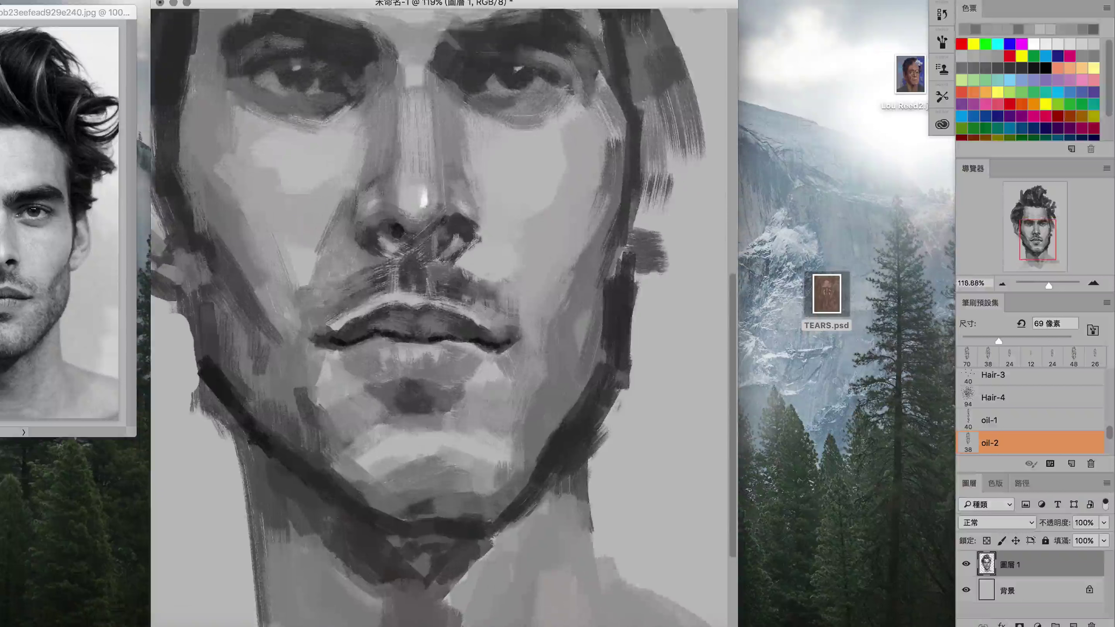
- Reinforce the right jaw line with dark strokes
mouse_move(557, 288)
mouse_down()
mouse_move(551, 325)
mouse_move(563, 341)
mouse_move(555, 310)
mouse_up()
scroll(439, 307, up, 3)
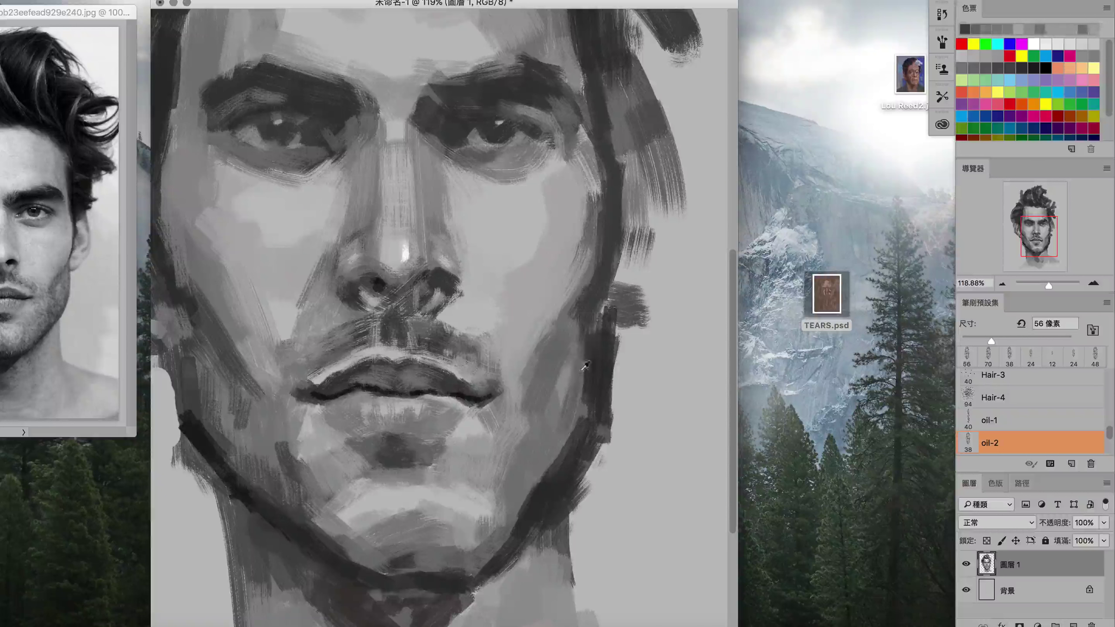
mouse_move(586, 366)
mouse_down()
mouse_move(587, 411)
mouse_move(560, 450)
mouse_up()
drag(612, 290, 608, 341)
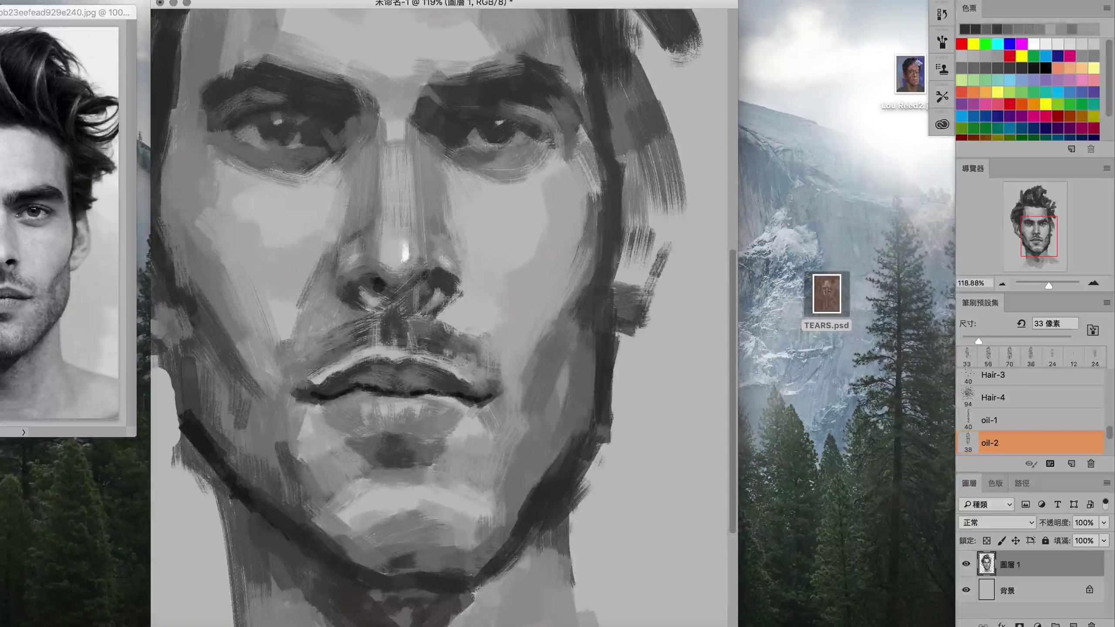
scroll(648, 163, up, 3)
- Paint dark hair on the head's right side with a larger brush
drag(619, 303, 632, 303)
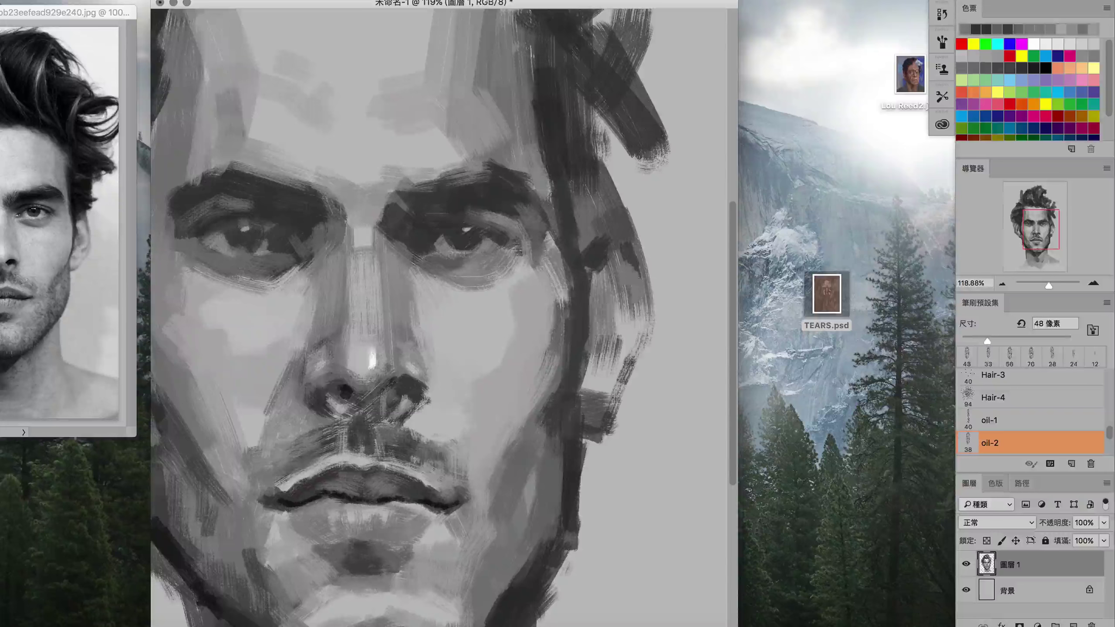
drag(588, 189, 583, 246)
drag(619, 109, 597, 219)
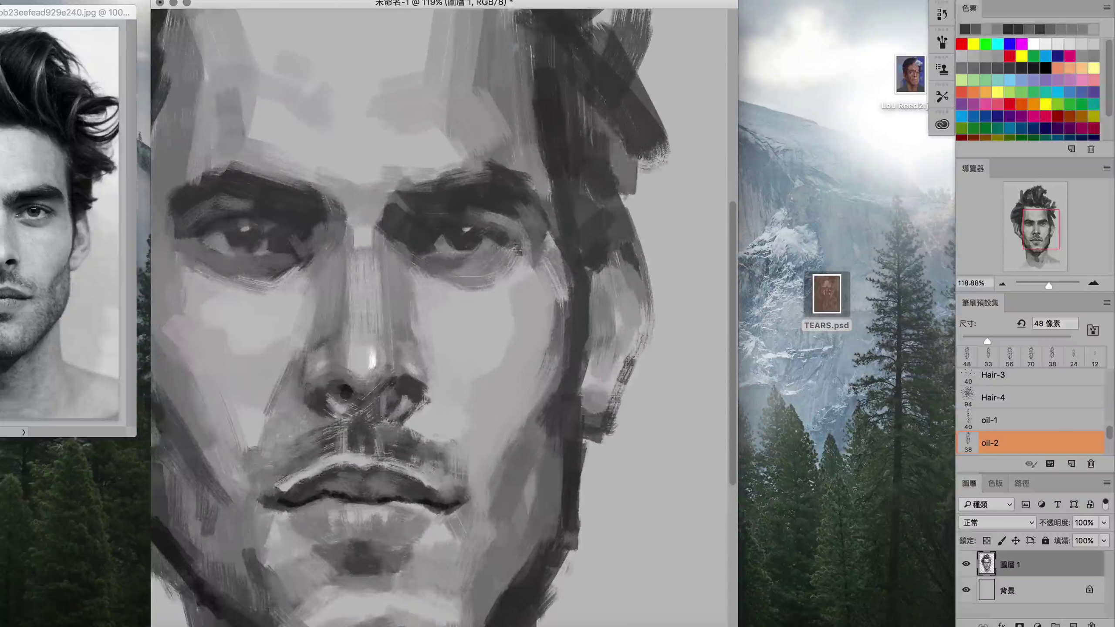
scroll(614, 154, down, 3)
drag(592, 122, 632, 202)
scroll(614, 153, up, 3)
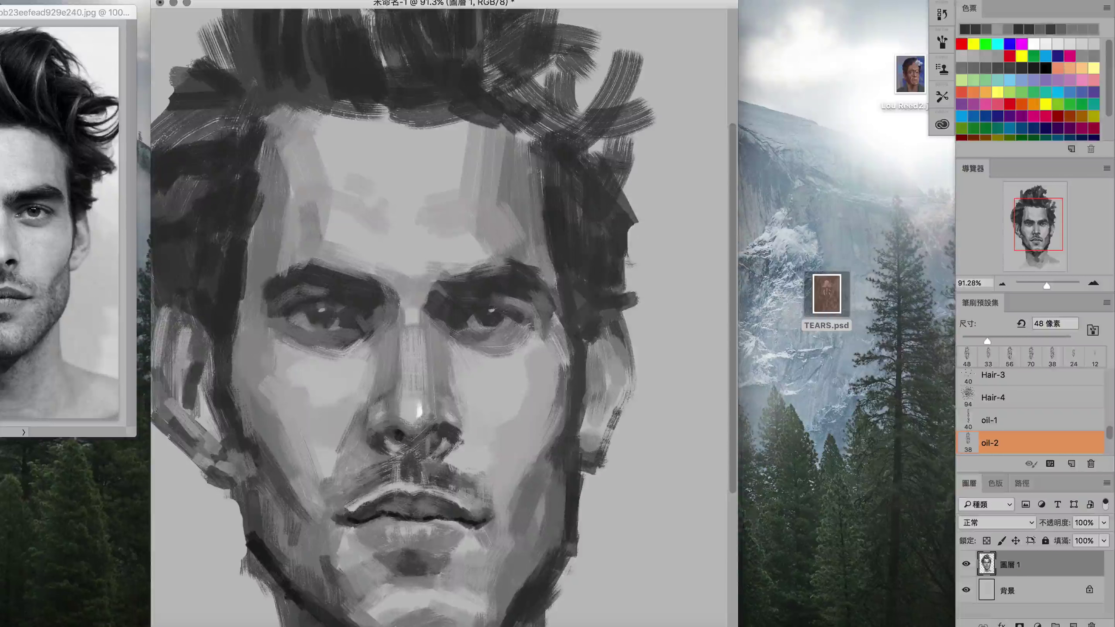
- Enlarge the reference photo window
scroll(628, 206, down, 3)
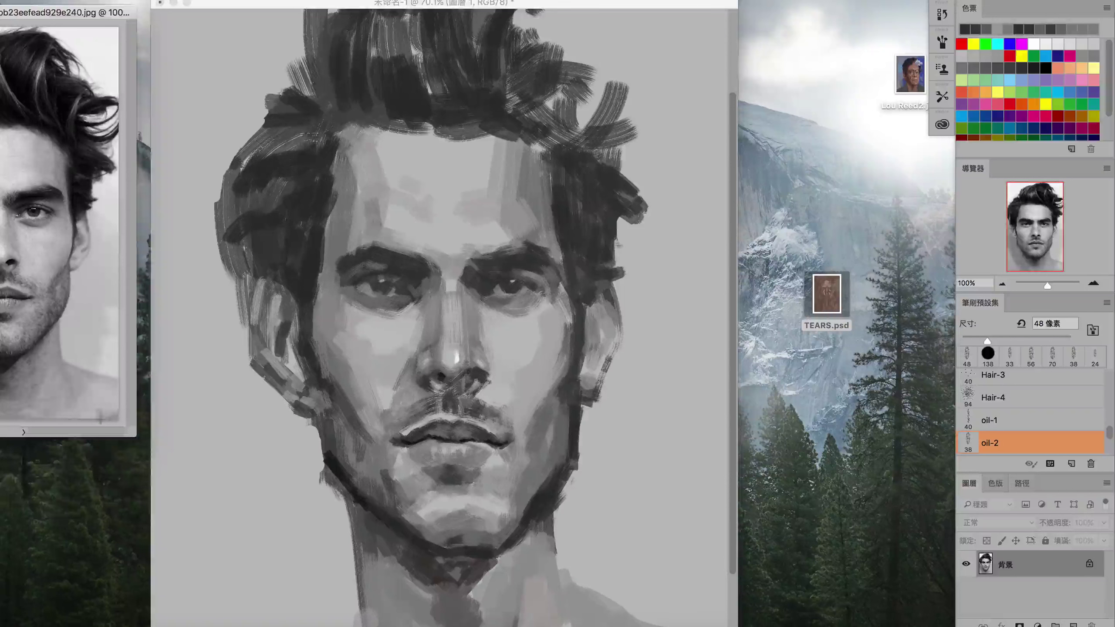
drag(136, 437, 161, 479)
drag(648, 10, 658, 10)
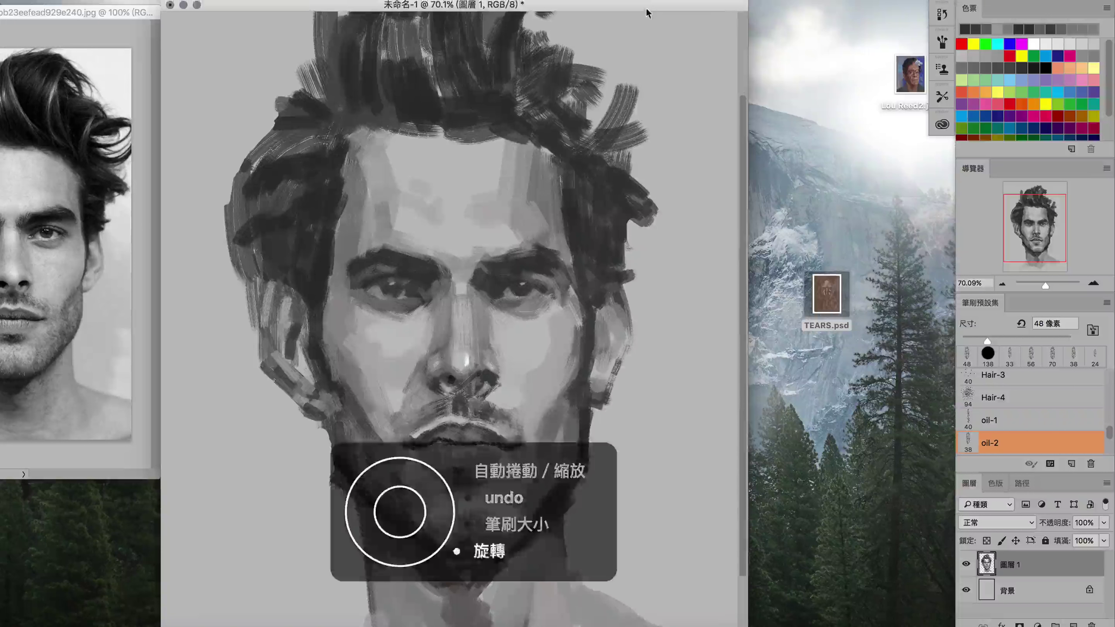
- Add dark upper-right curls and grey curls through the hair, and lighten the right cheek
scroll(439, 307, down, 2)
drag(513, 128, 601, 158)
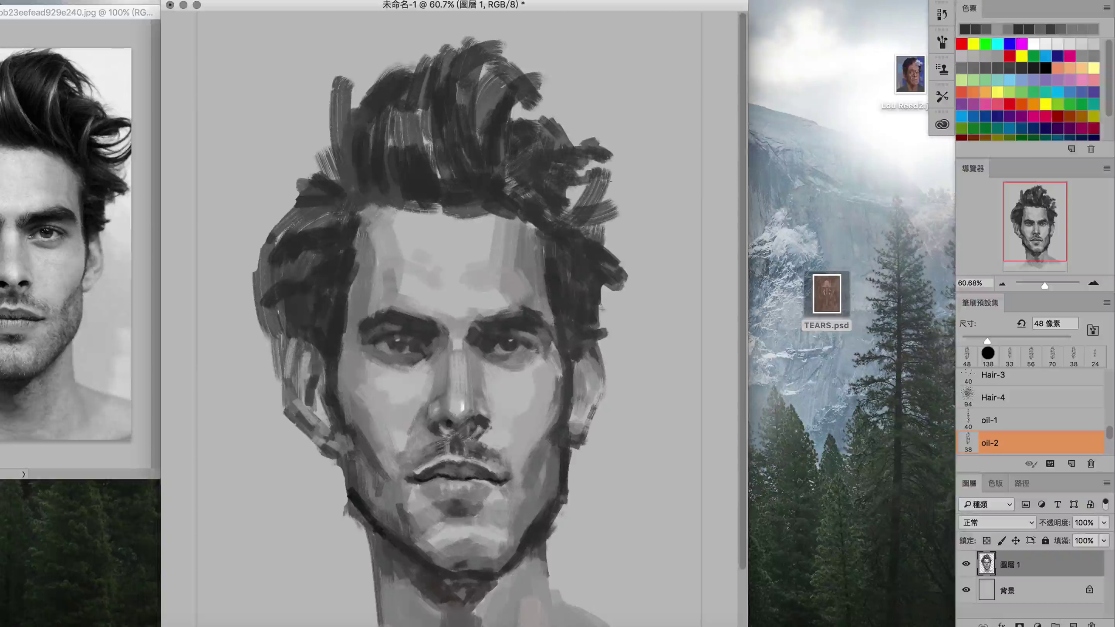
drag(557, 209, 632, 172)
drag(434, 86, 487, 185)
drag(421, 127, 492, 206)
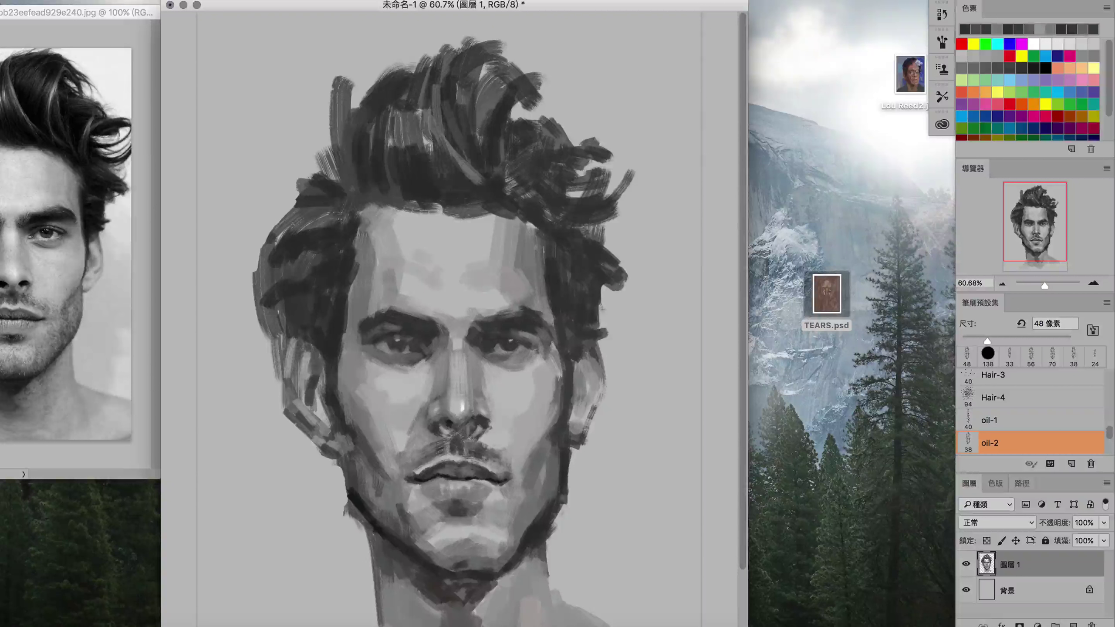
mouse_move(390, 77)
mouse_down()
mouse_move(362, 145)
mouse_move(380, 160)
mouse_up()
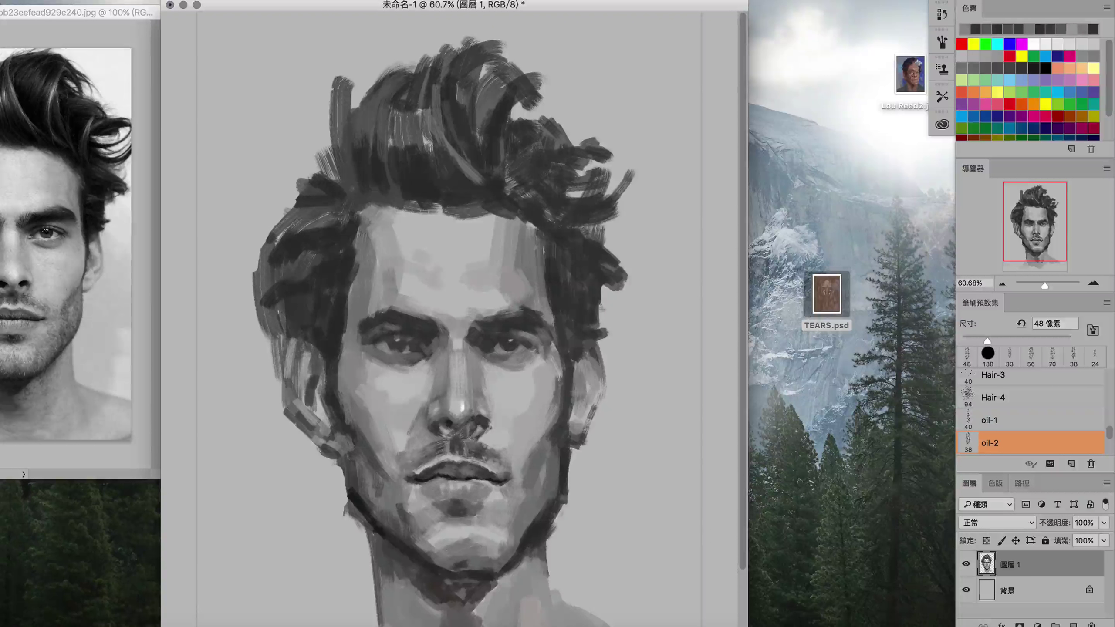
mouse_move(580, 393)
mouse_down()
mouse_move(584, 371)
mouse_move(609, 369)
mouse_up()
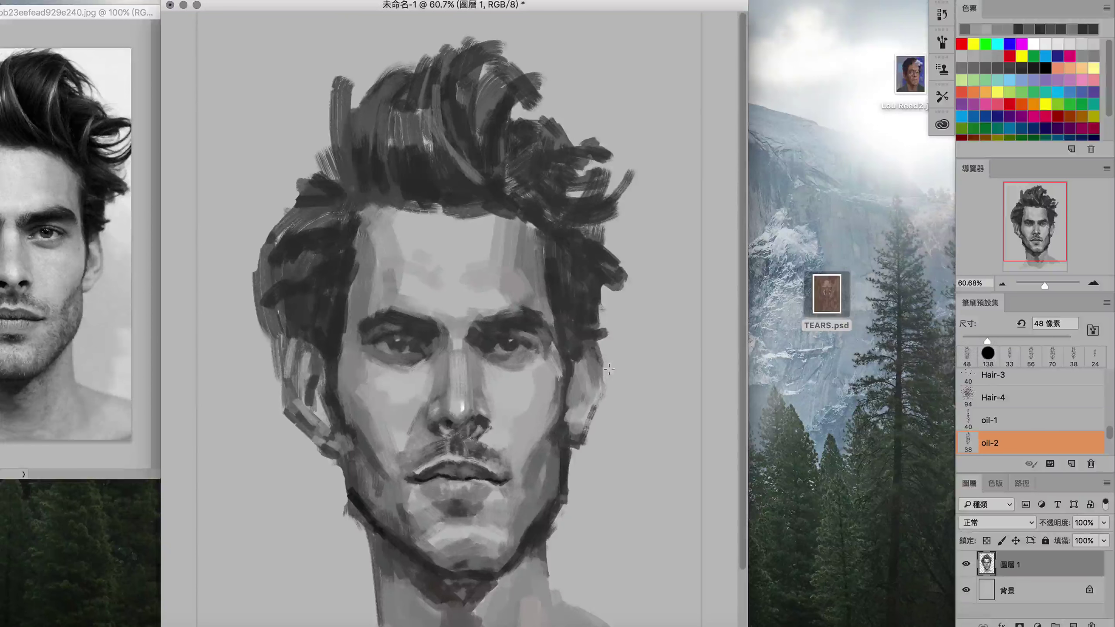
- Darken the inner end of the right eyebrow and shape the area around the inner eye
scroll(490, 338, up, 5)
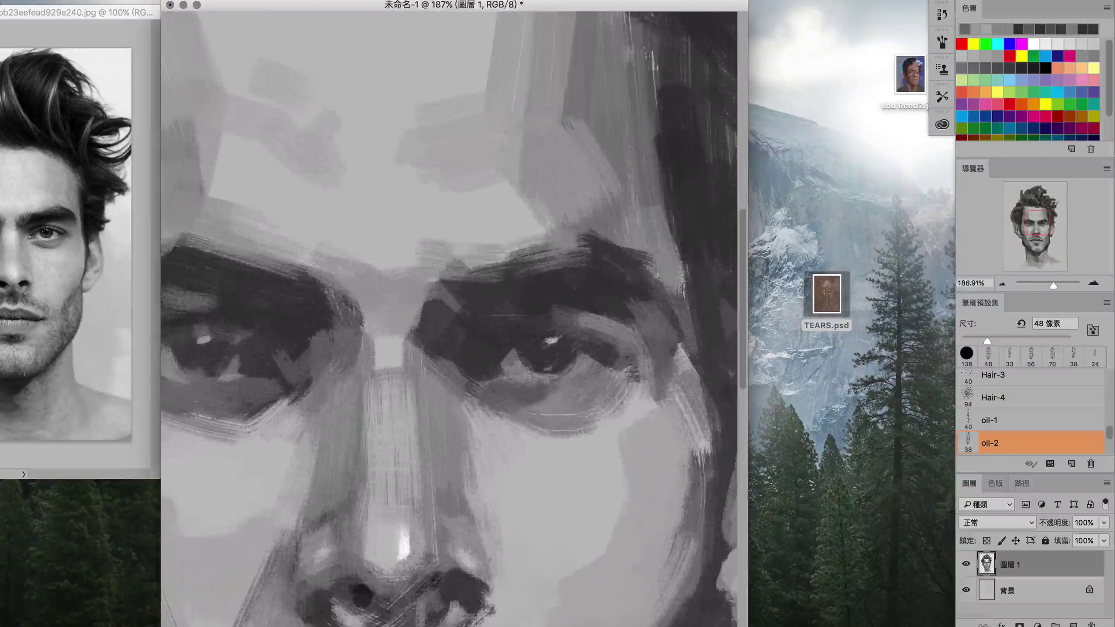
drag(438, 303, 410, 314)
mouse_move(435, 352)
mouse_down()
mouse_move(442, 318)
mouse_move(421, 333)
mouse_move(334, 281)
mouse_up()
scroll(516, 342, up, 4)
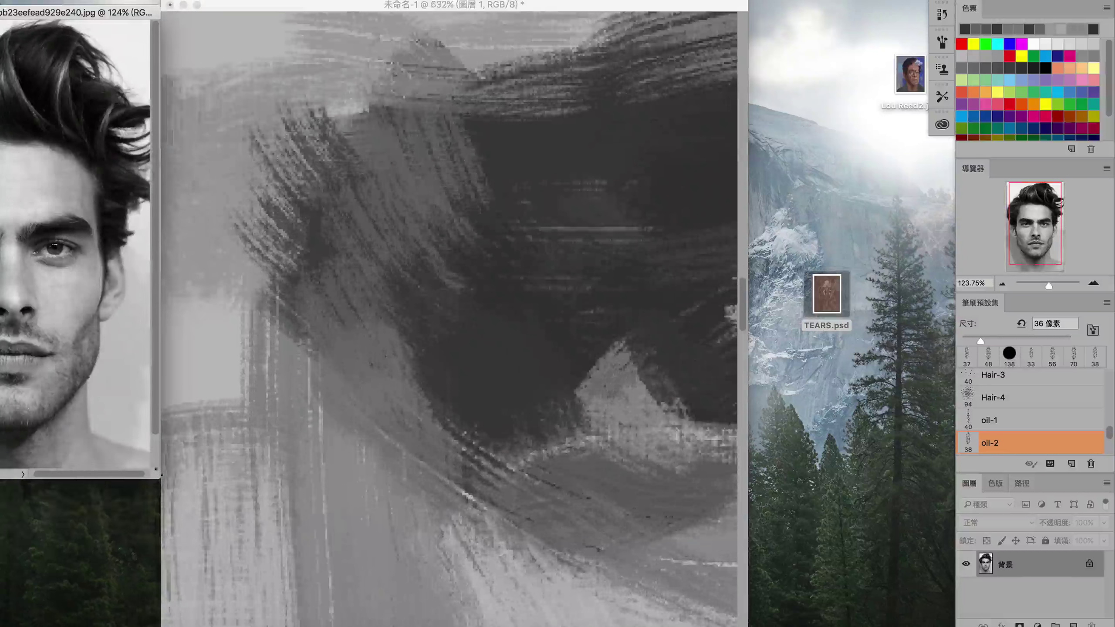
scroll(100, 410, up, 4)
scroll(585, 201, down, 3)
- Sample a light grey and lighten the right eyebrow and the area above the eye
alt+click(584, 201)
drag(579, 200, 522, 195)
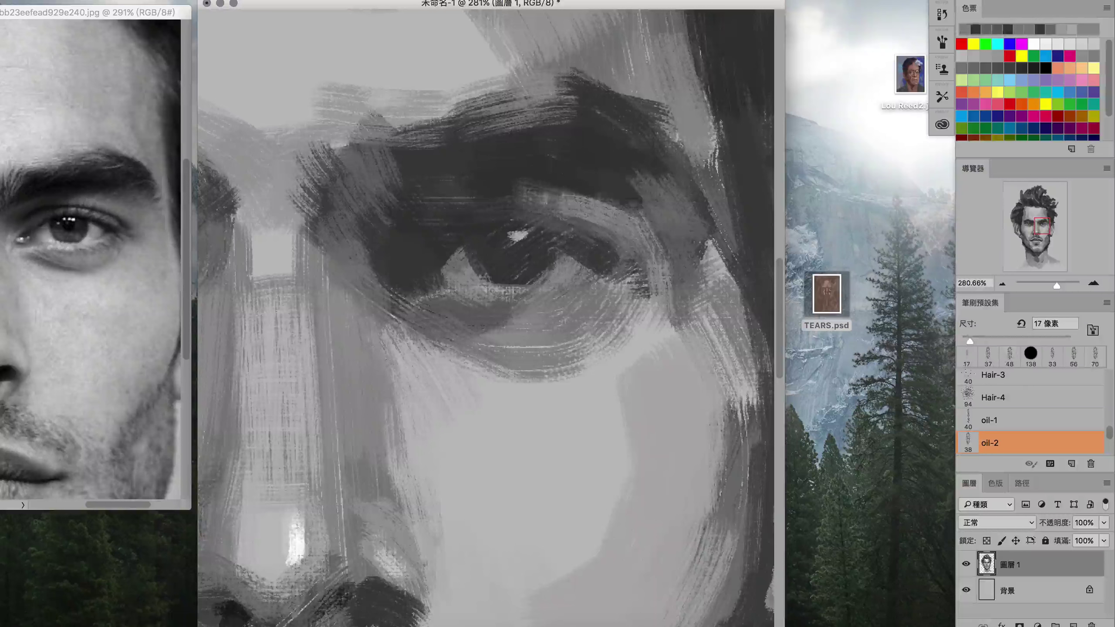
drag(658, 158, 614, 207)
drag(742, 115, 676, 185)
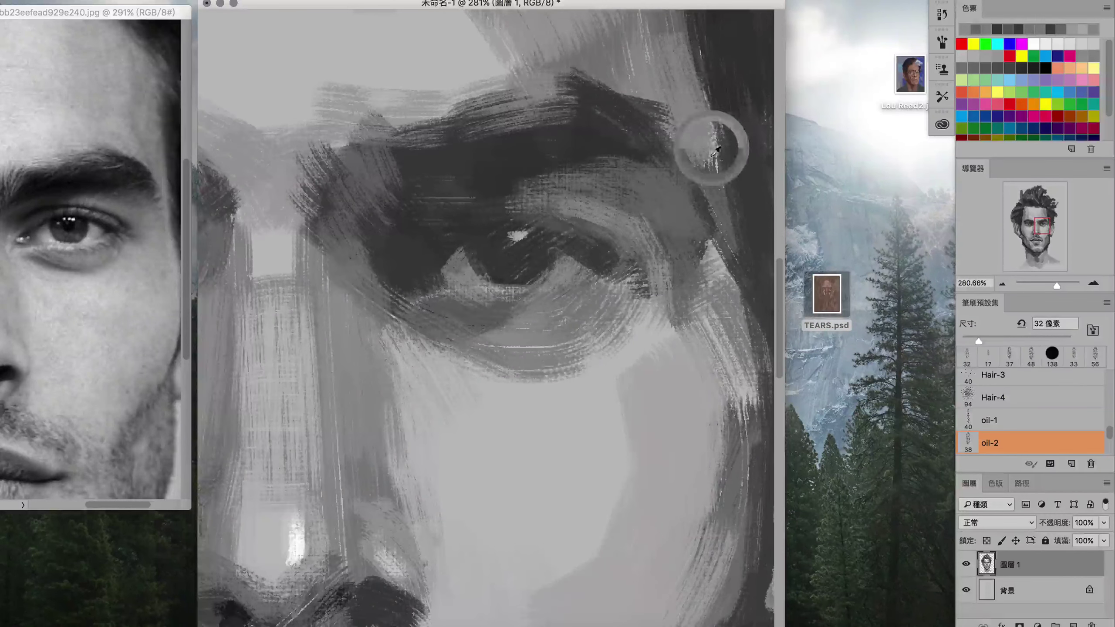
scroll(710, 145, right, 2)
- With a slightly larger brush, lighten along the face's right edge
key(bracketright)
drag(698, 250, 702, 285)
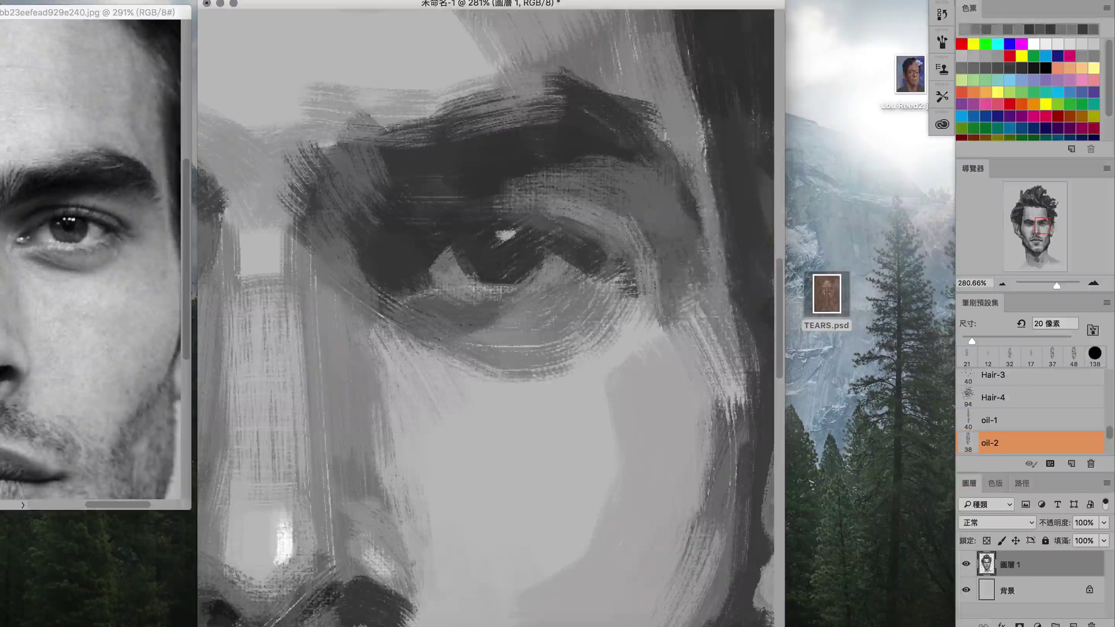
drag(702, 145, 720, 250)
drag(722, 316, 711, 491)
scroll(483, 246, up, 3)
- Dab light paint at the inner eye corner and darken the area above it
mouse_move(472, 259)
mouse_down()
mouse_move(438, 249)
mouse_move(515, 255)
mouse_up()
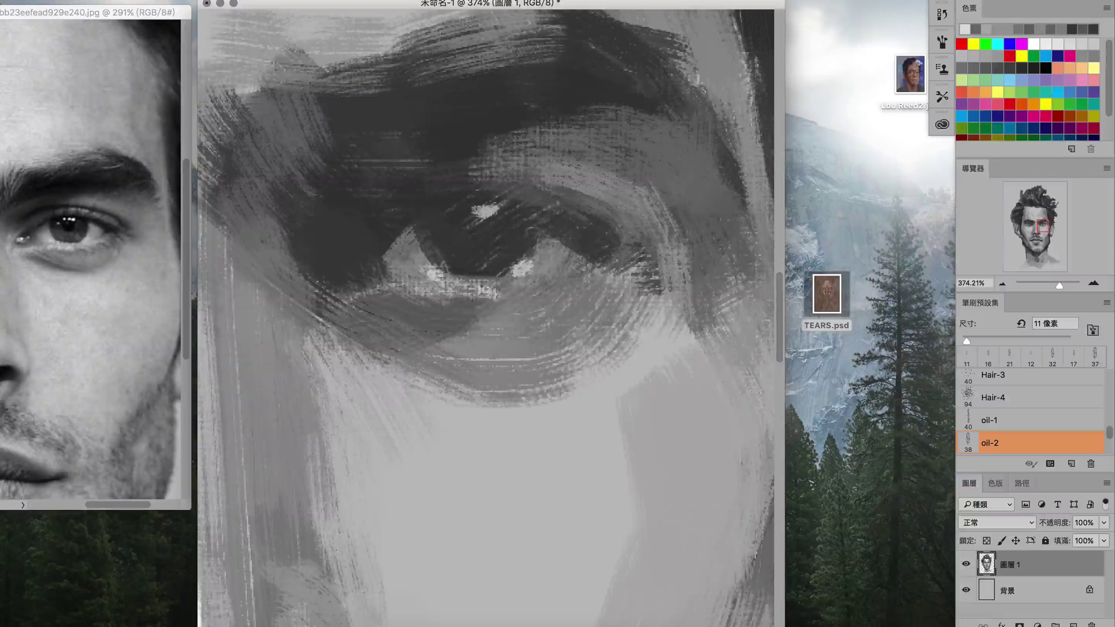
alt+click(563, 321)
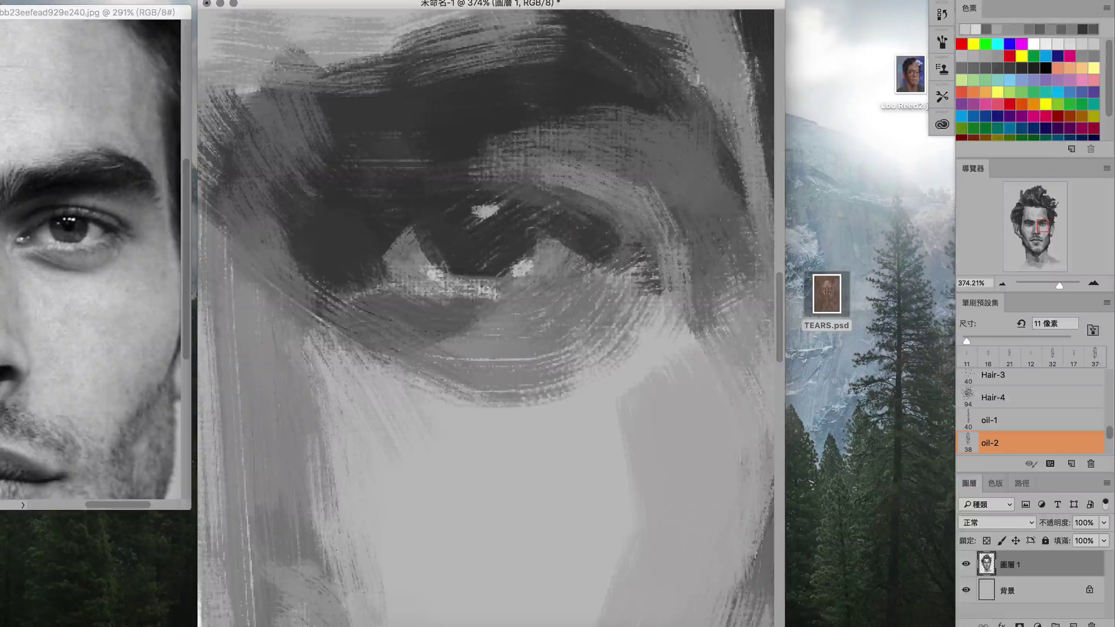
alt+click(439, 279)
drag(336, 272, 346, 276)
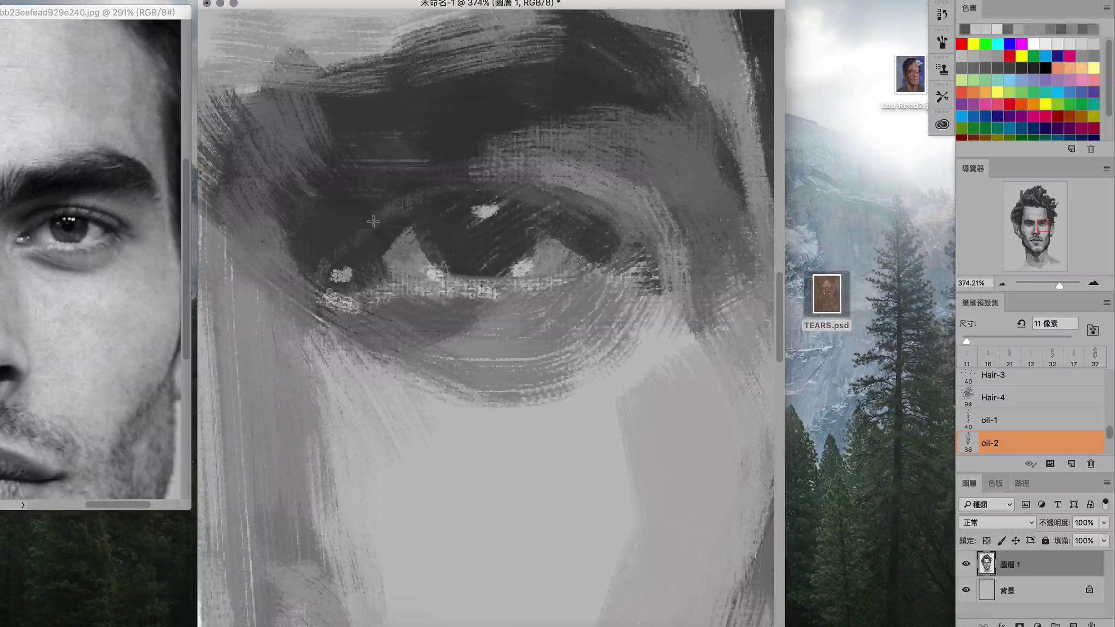
ctrl+alt+super+click(418, 202)
mouse_move(331, 233)
mouse_down()
mouse_move(378, 206)
mouse_move(467, 253)
mouse_up()
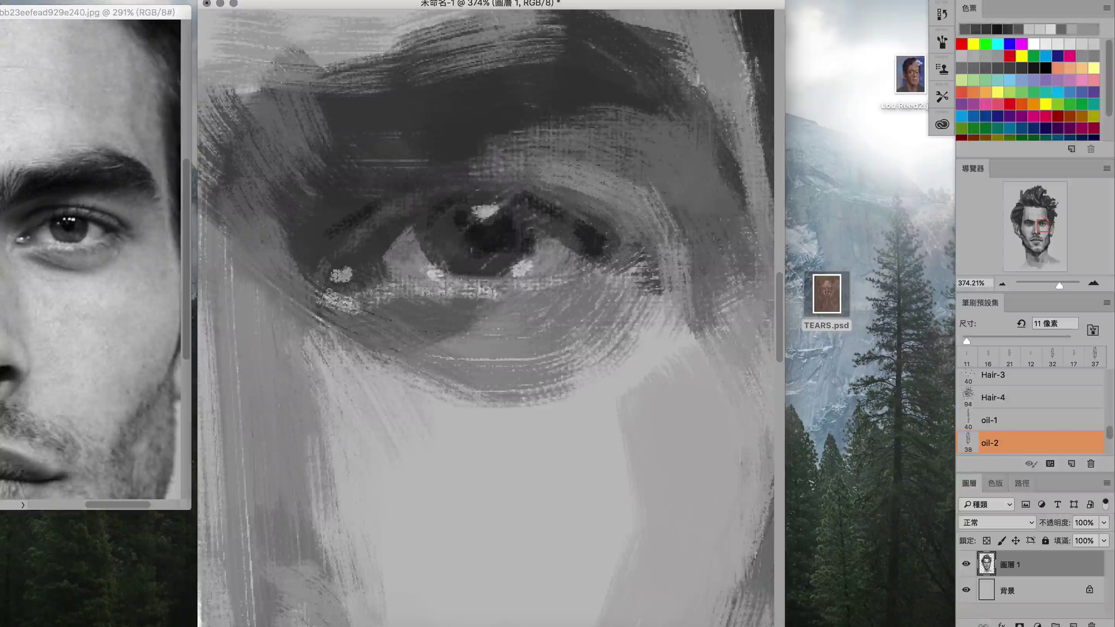
- With a fine brush, darken the upper eyelid line of the right eye
key(bracketleft)
key(bracketleft)
key(bracketleft)
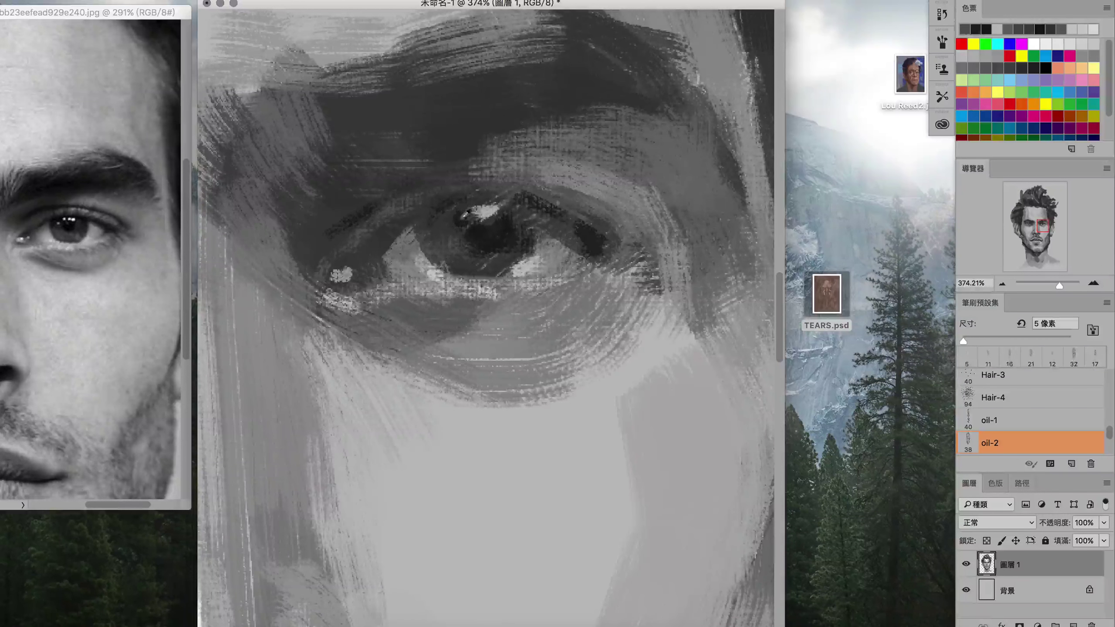
key(bracketright)
drag(469, 177, 549, 175)
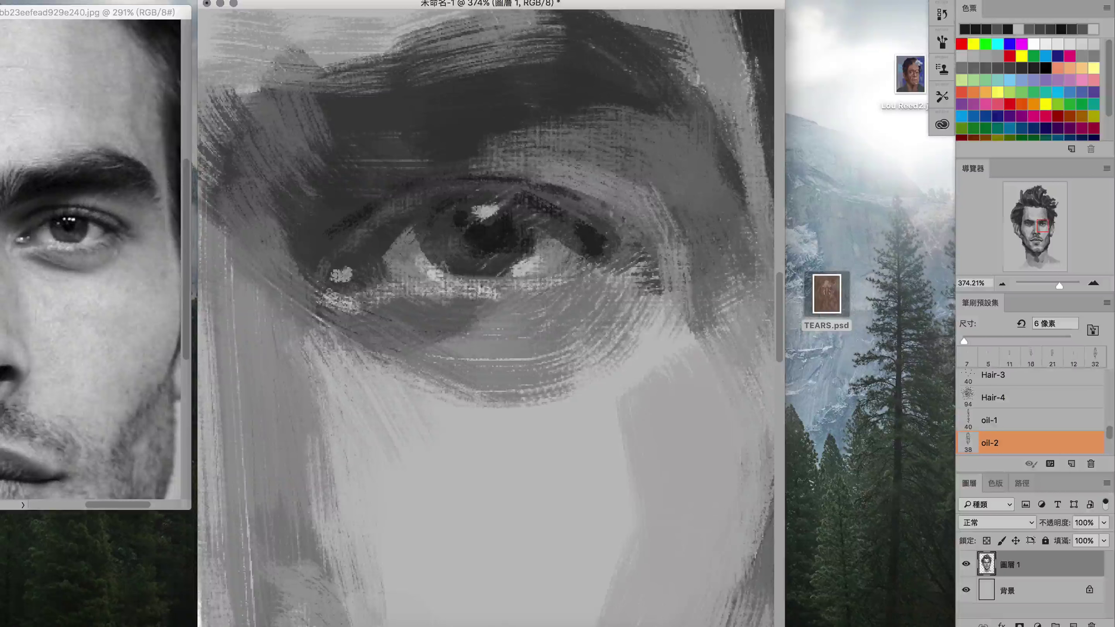
- Paint dark, textured brow hairs above the right eye
drag(452, 100, 570, 88)
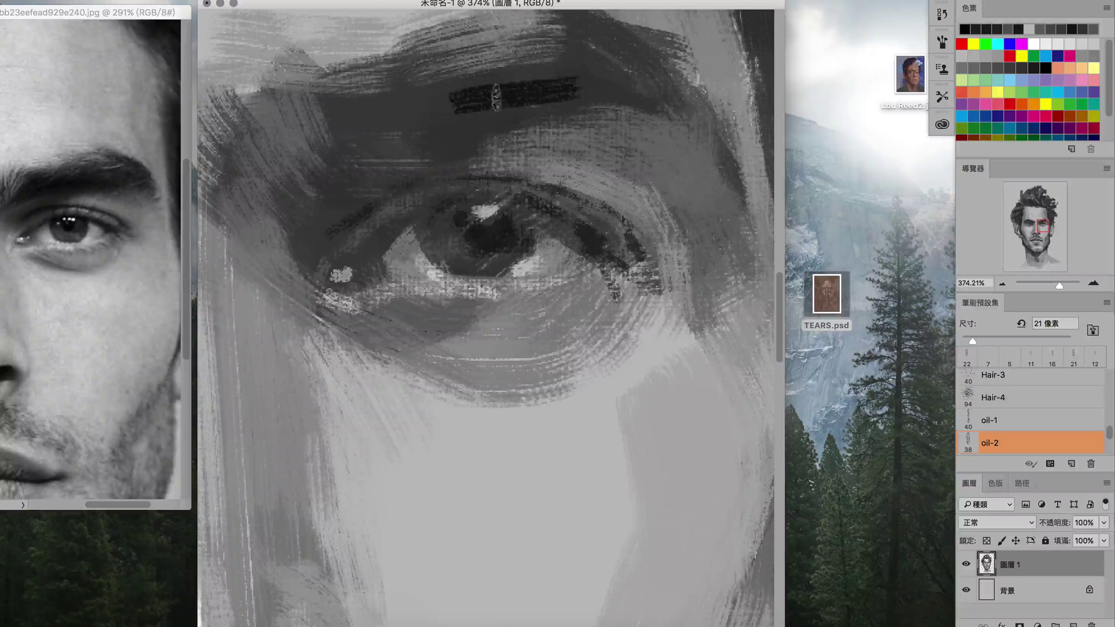
drag(359, 88, 324, 158)
drag(285, 88, 263, 178)
mouse_move(456, 91)
mouse_down()
mouse_move(347, 158)
mouse_move(589, 70)
mouse_up()
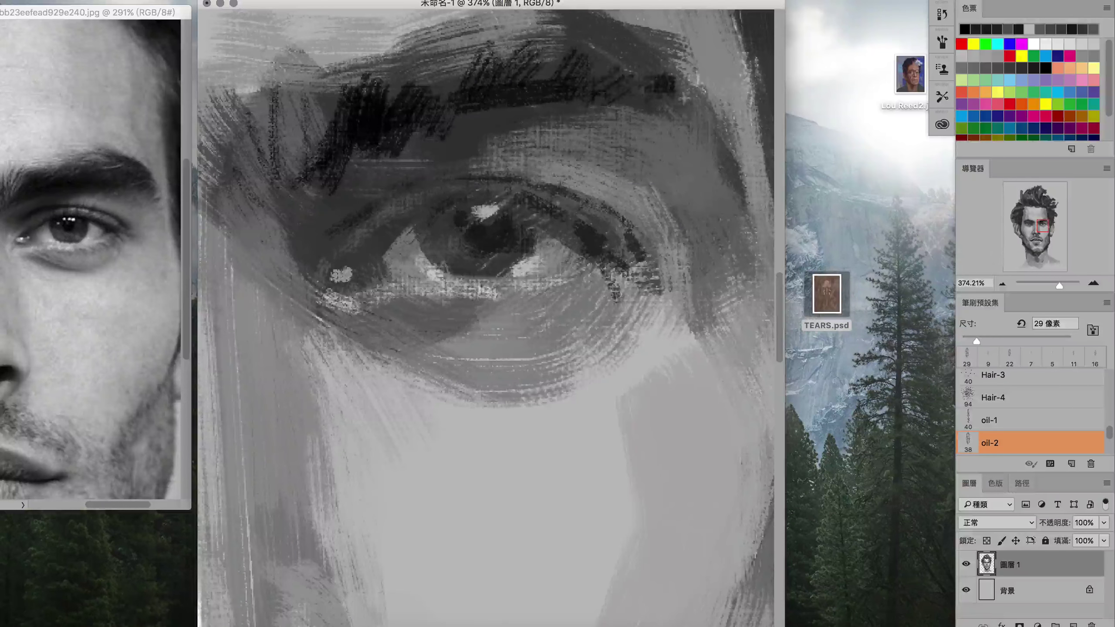
scroll(510, 294, down, 5)
scroll(510, 294, up, 3)
click(176, 12)
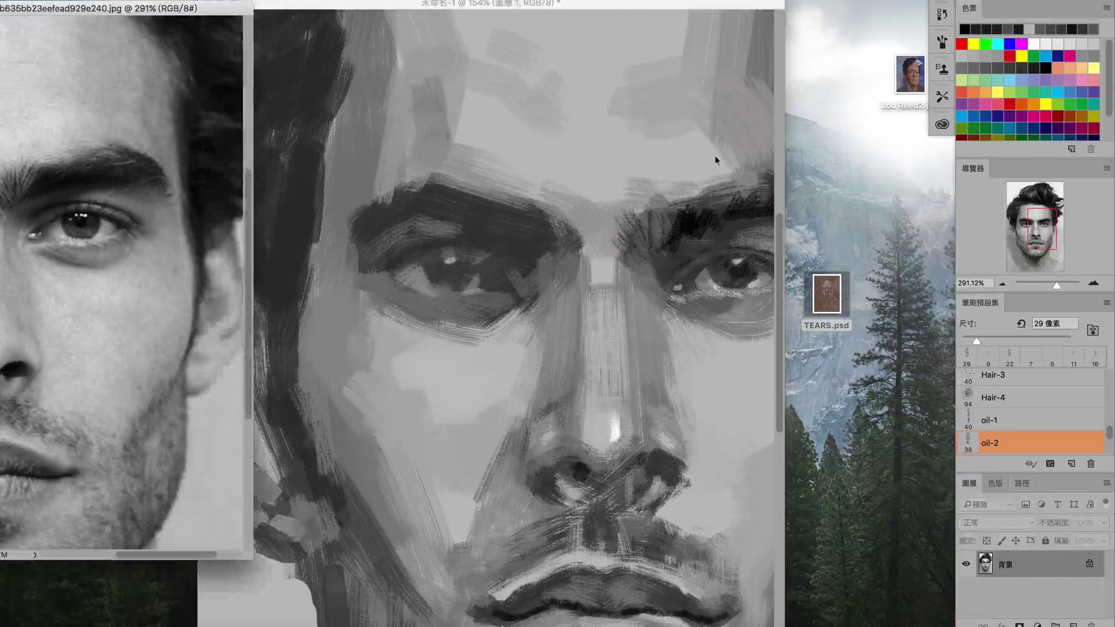
- With a smaller brush, add light strokes at the left nostril and darker shaping on the right
scroll(714, 162, up, 3)
key(bracketleft)
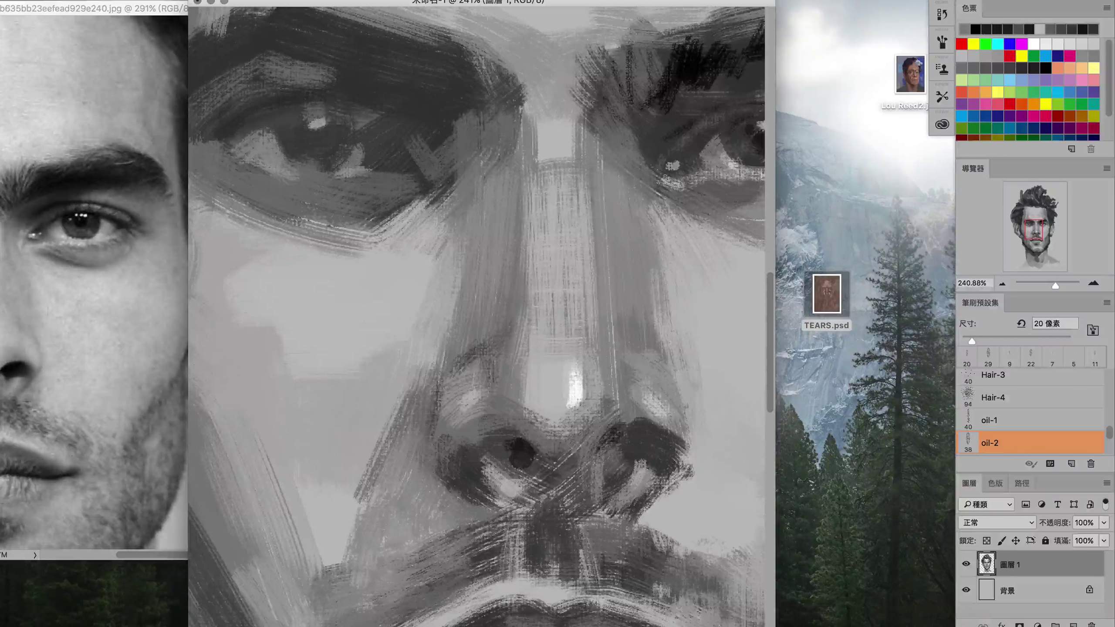
mouse_move(524, 466)
mouse_down()
mouse_move(542, 489)
mouse_move(551, 452)
mouse_move(551, 485)
mouse_up()
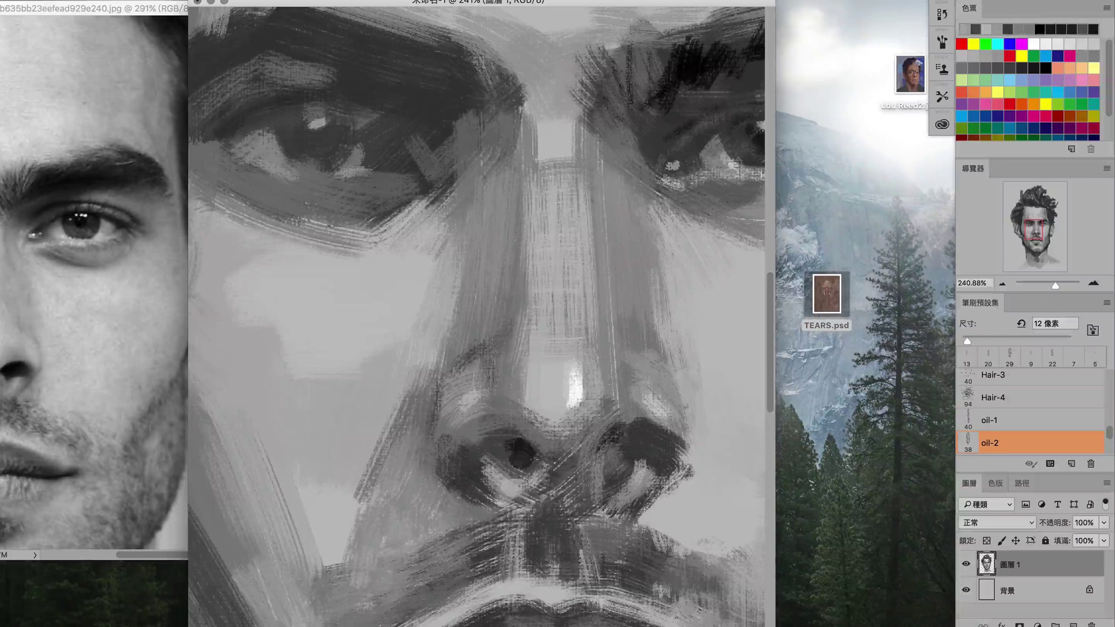
scroll(591, 470, down, 3)
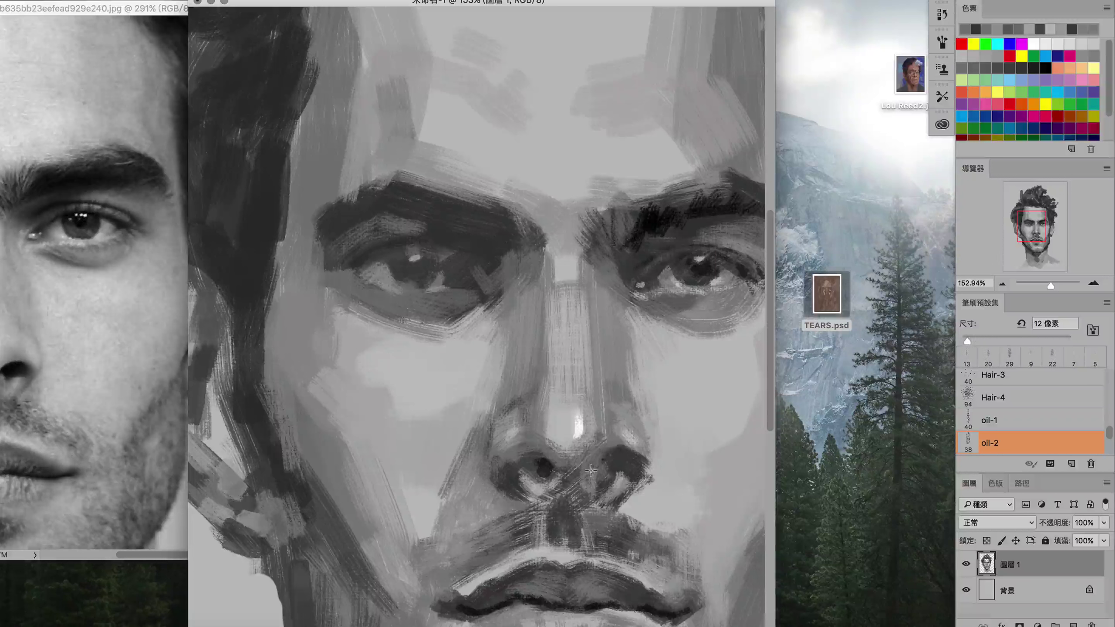
key(bracketleft)
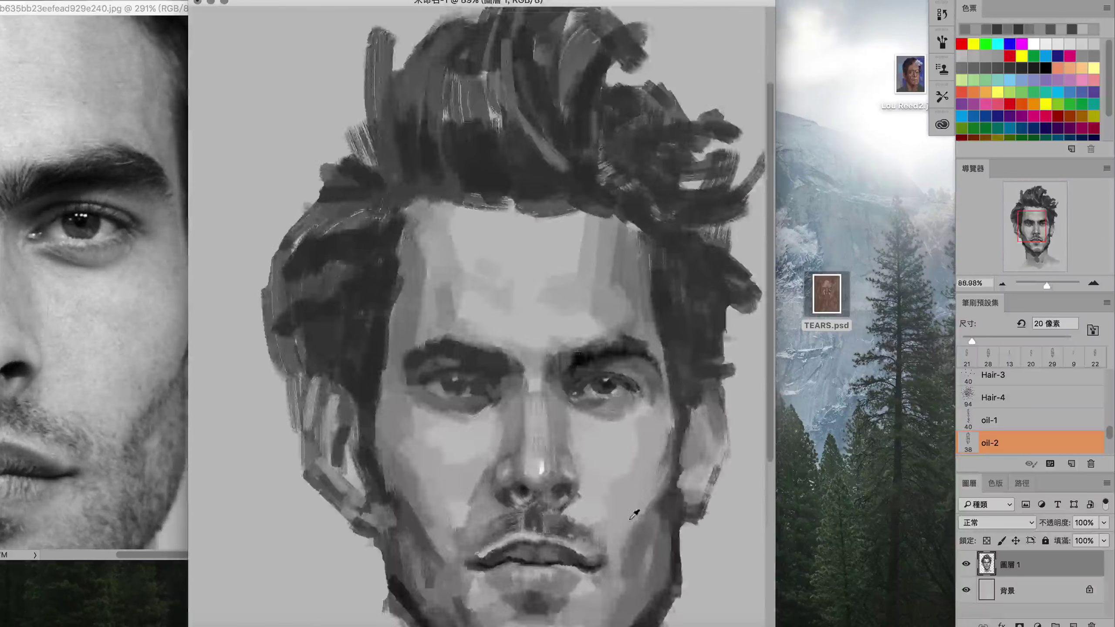
drag(634, 510, 410, 354)
scroll(409, 354, down, 4)
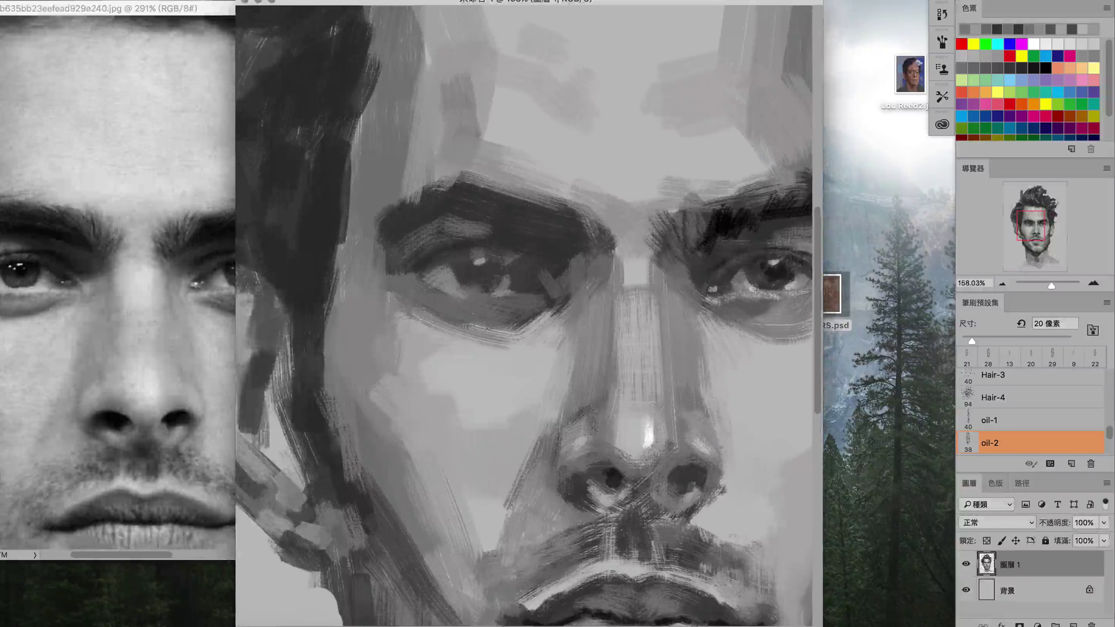
- Paint strokes on the nose bridge and nostrils, brightening the right nostril
key(alt)
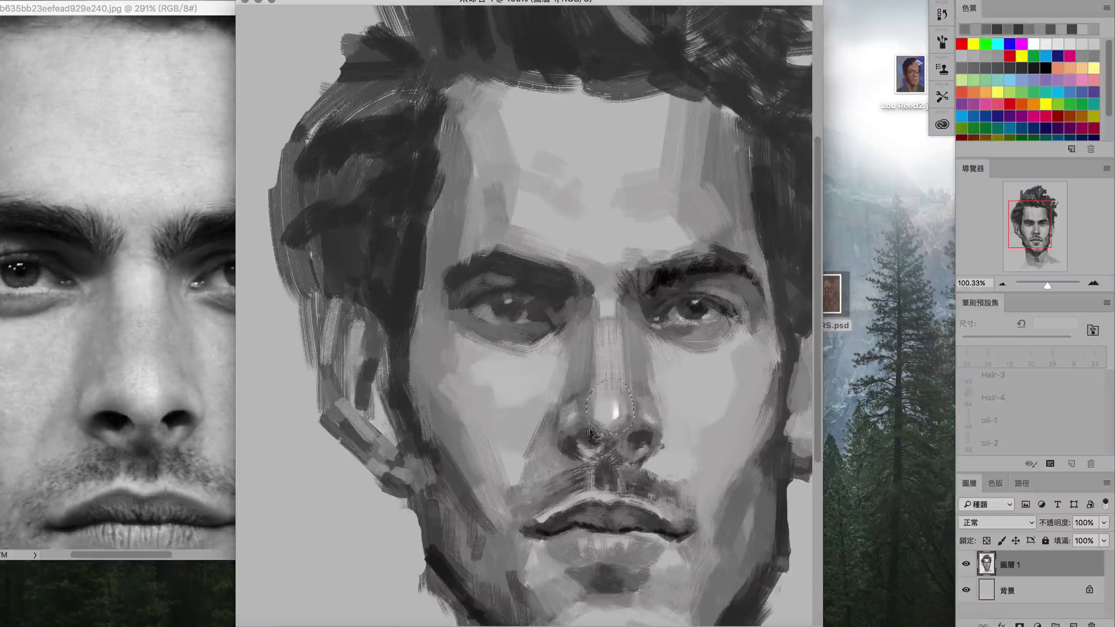
scroll(584, 420, up, 4)
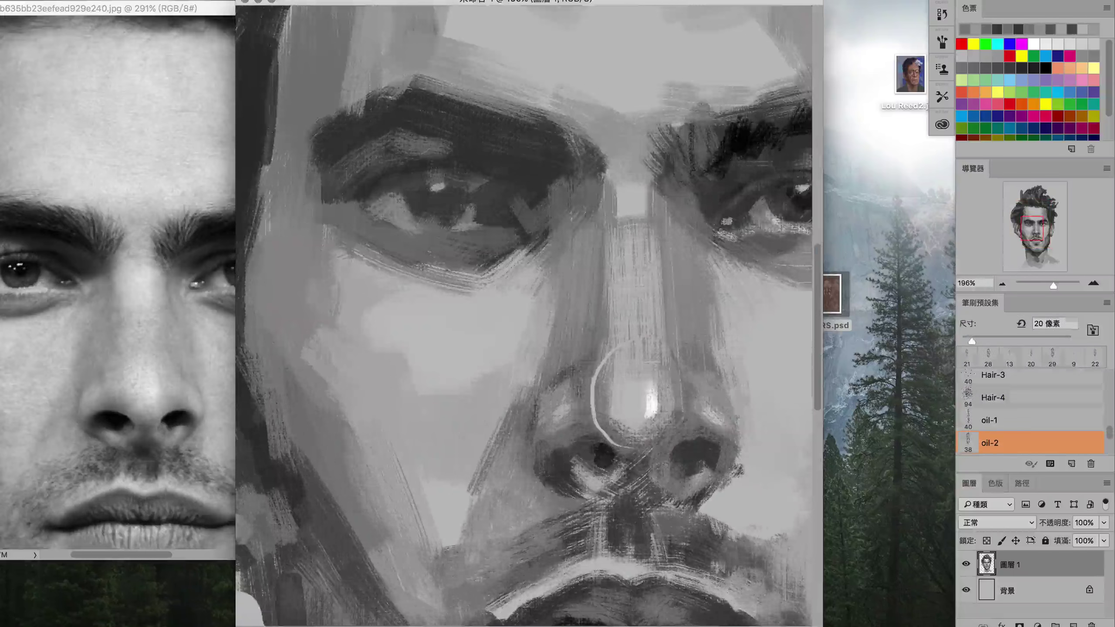
drag(604, 366, 636, 338)
mouse_move(623, 439)
mouse_down()
mouse_move(599, 448)
mouse_move(610, 417)
mouse_move(669, 415)
mouse_up()
drag(741, 439, 733, 483)
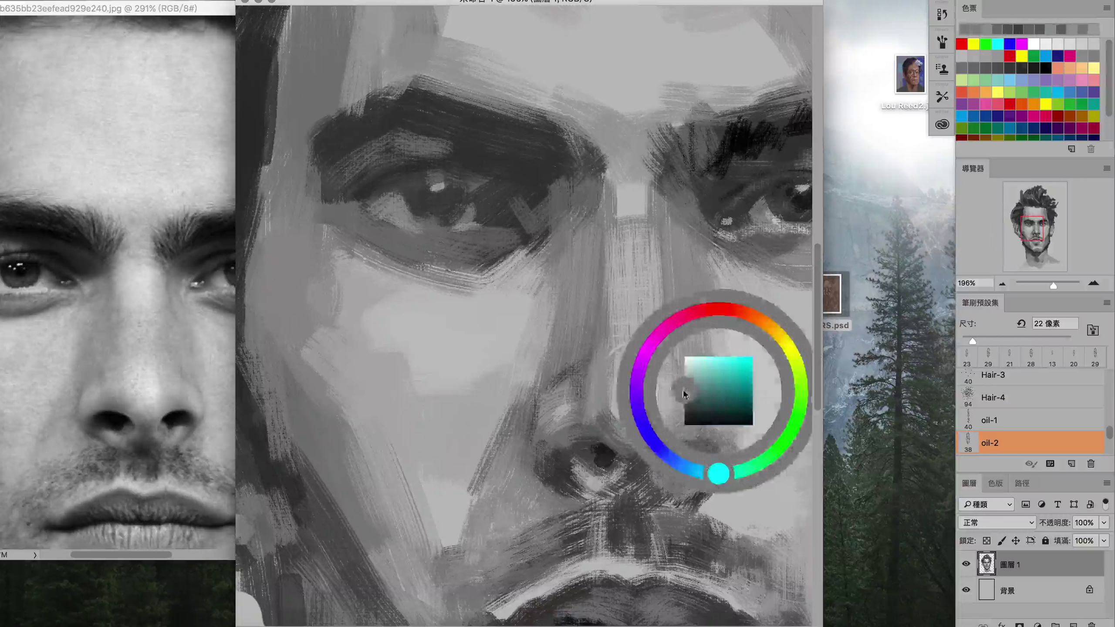
- Build up a light highlight running along the nose bridge
drag(632, 327, 655, 419)
drag(661, 354, 662, 371)
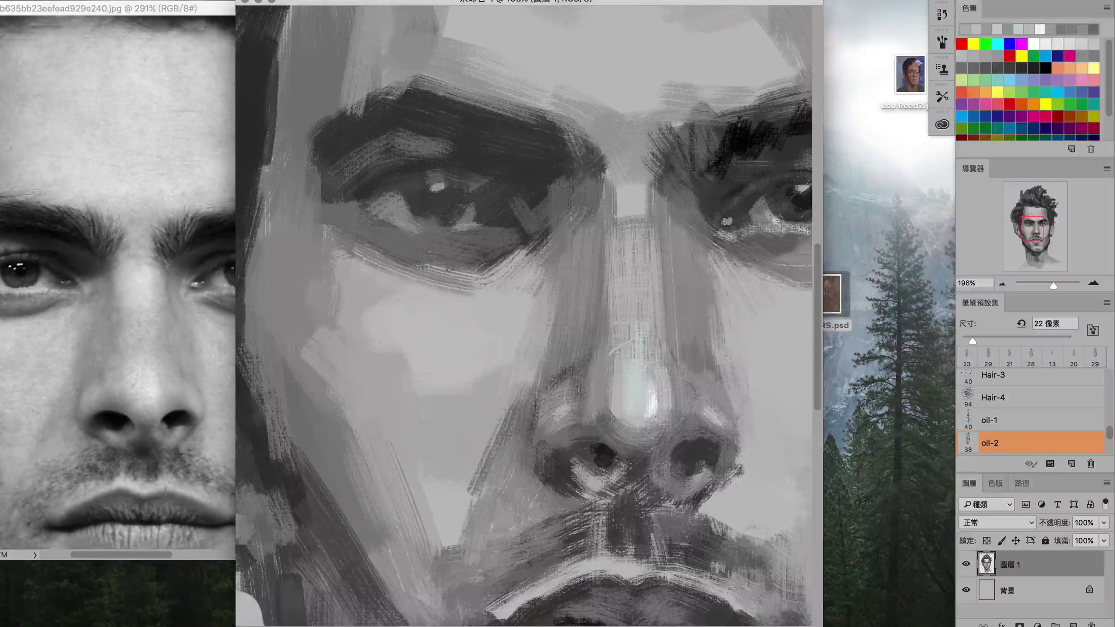
mouse_move(679, 281)
mouse_down()
mouse_move(678, 318)
mouse_move(687, 208)
mouse_up()
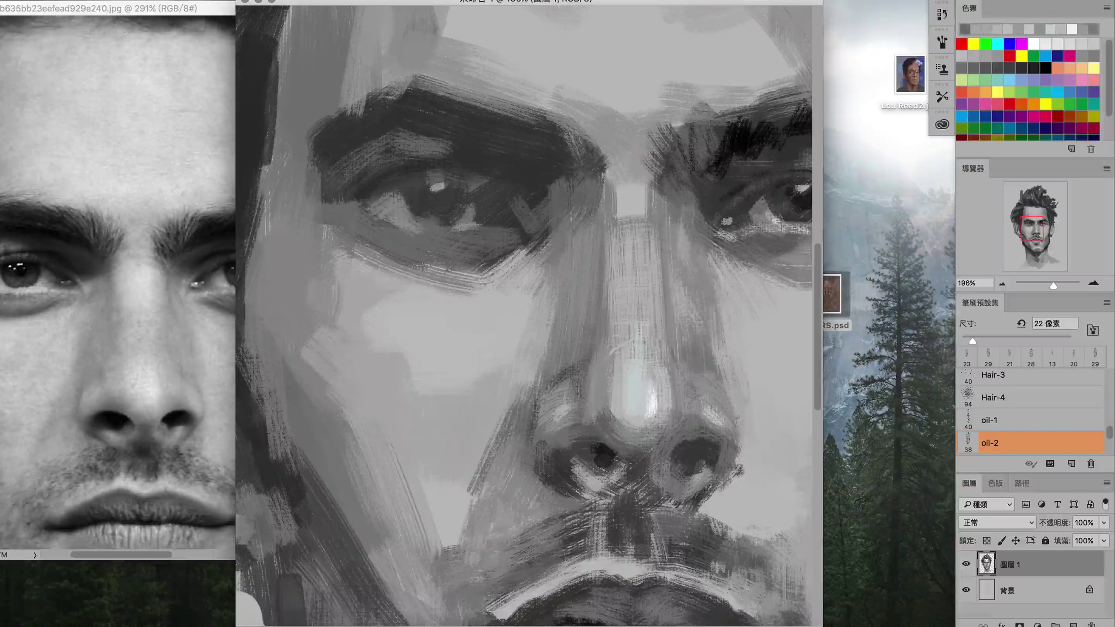
drag(709, 250, 708, 297)
scroll(685, 281, down, 3)
scroll(686, 281, up, 4)
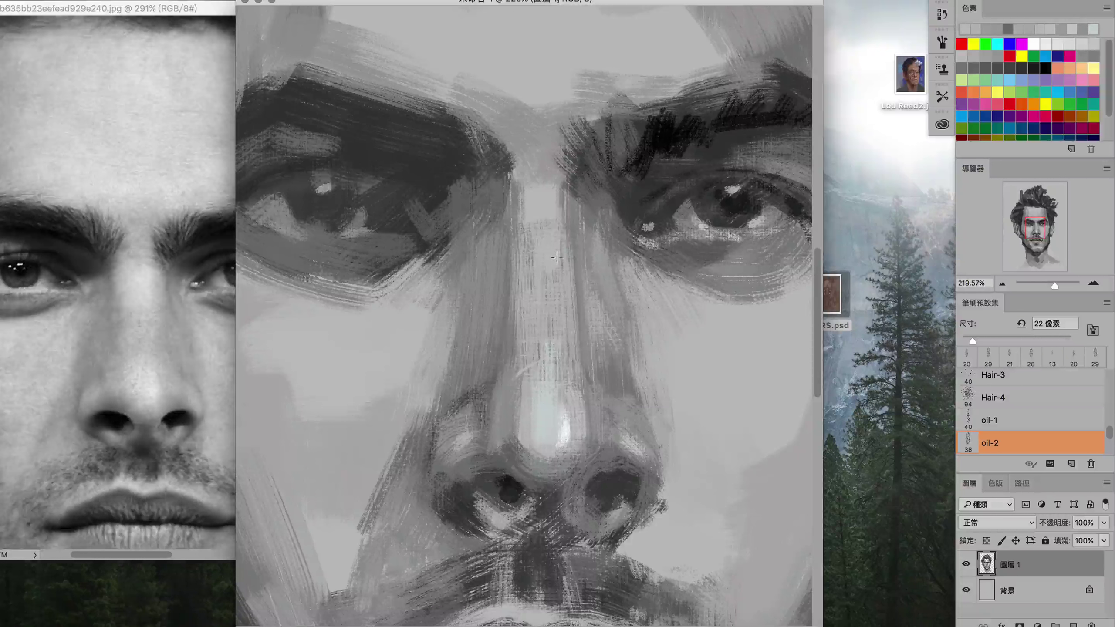
drag(553, 202, 551, 222)
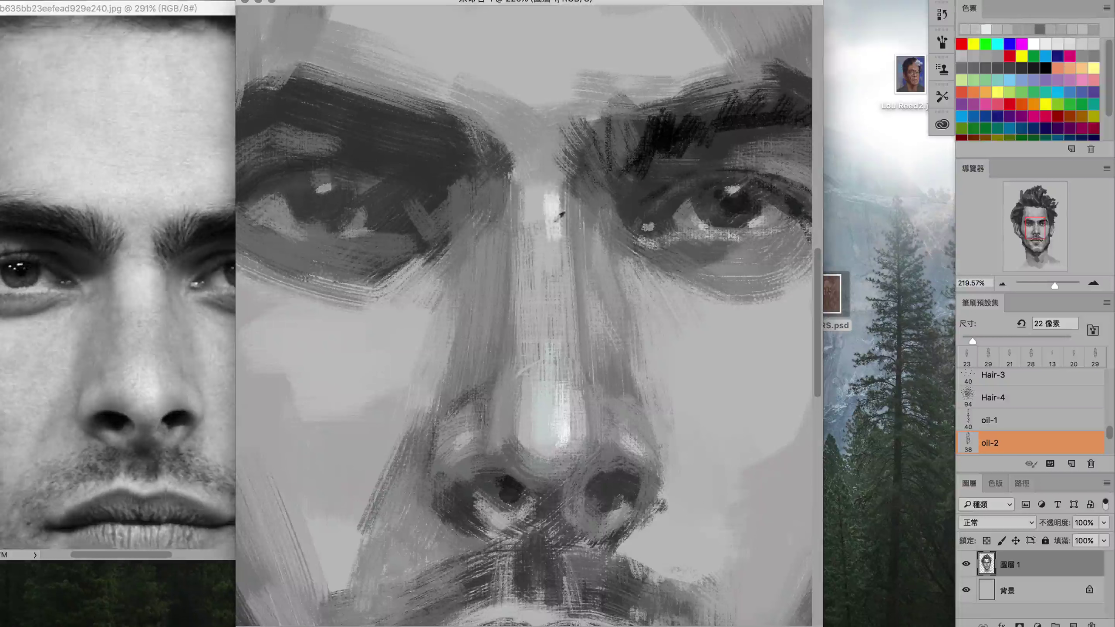
scroll(528, 316, up, 5)
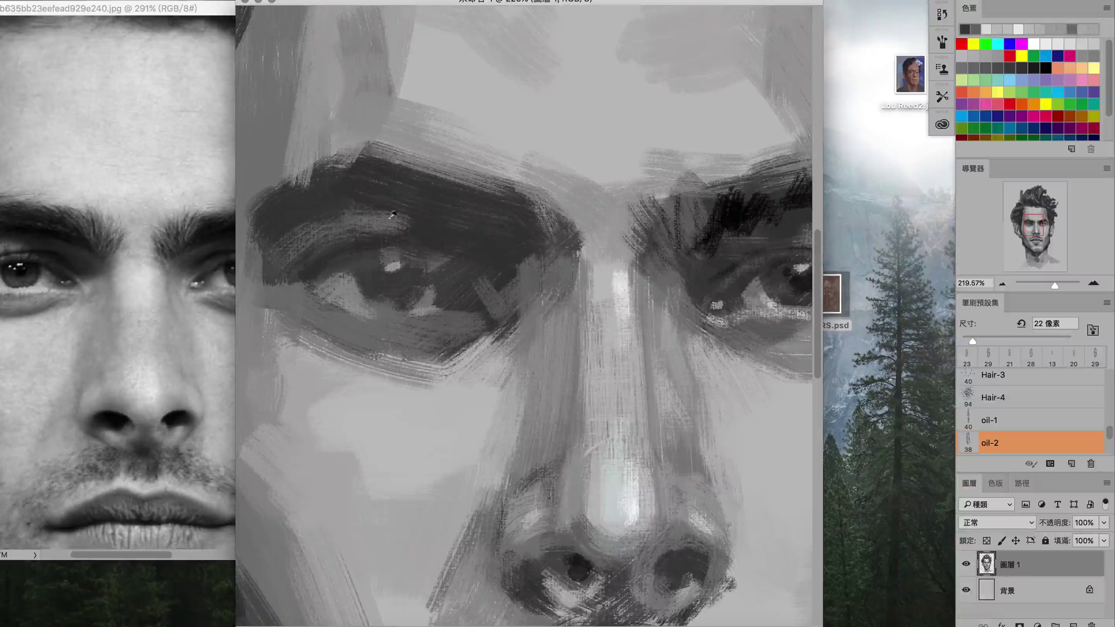
- Darken the left eyebrow, shade the upper eyelid and add a dark stroke at the eye corner
drag(368, 145, 307, 184)
scroll(353, 220, up, 3)
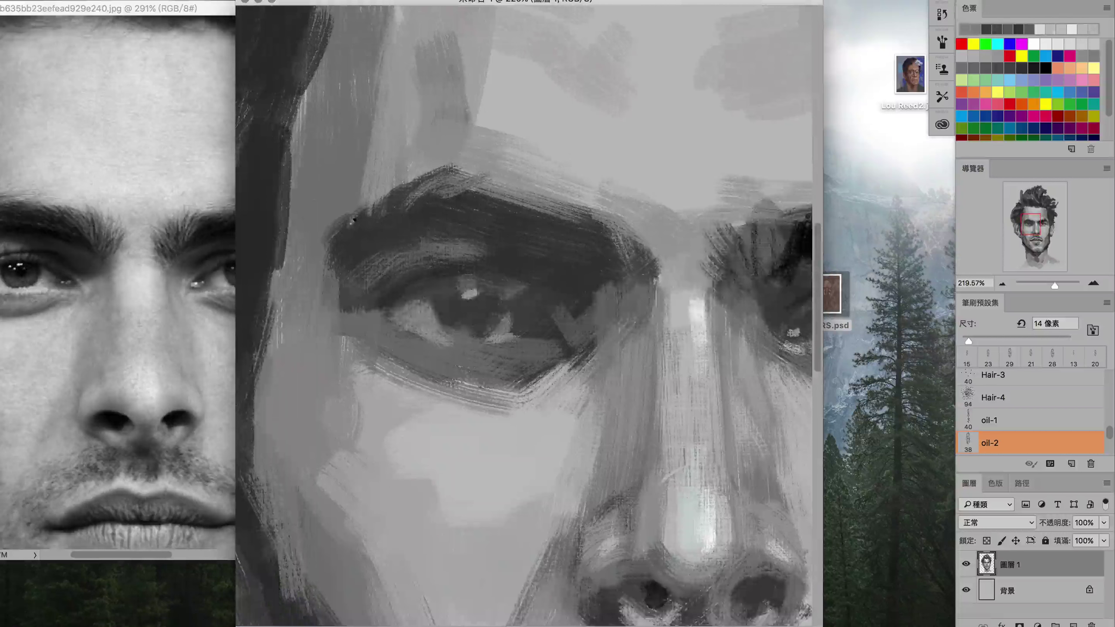
drag(353, 220, 387, 191)
drag(334, 264, 373, 230)
drag(548, 263, 591, 250)
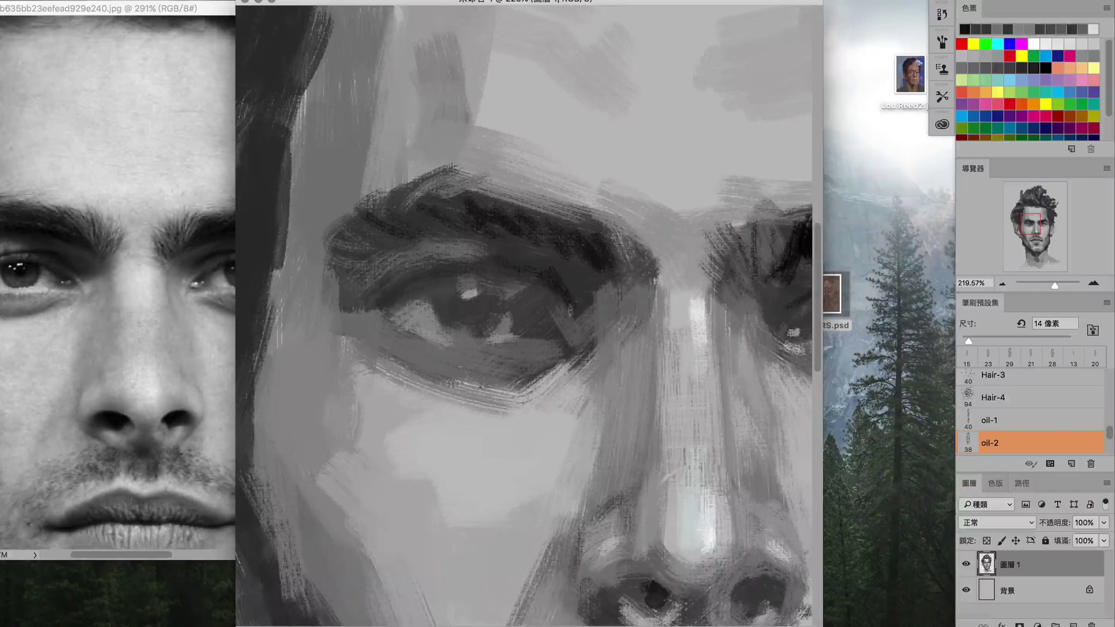
scroll(573, 310, up, 1)
mouse_move(583, 310)
mouse_down()
mouse_move(612, 287)
mouse_move(640, 300)
mouse_move(663, 332)
mouse_up()
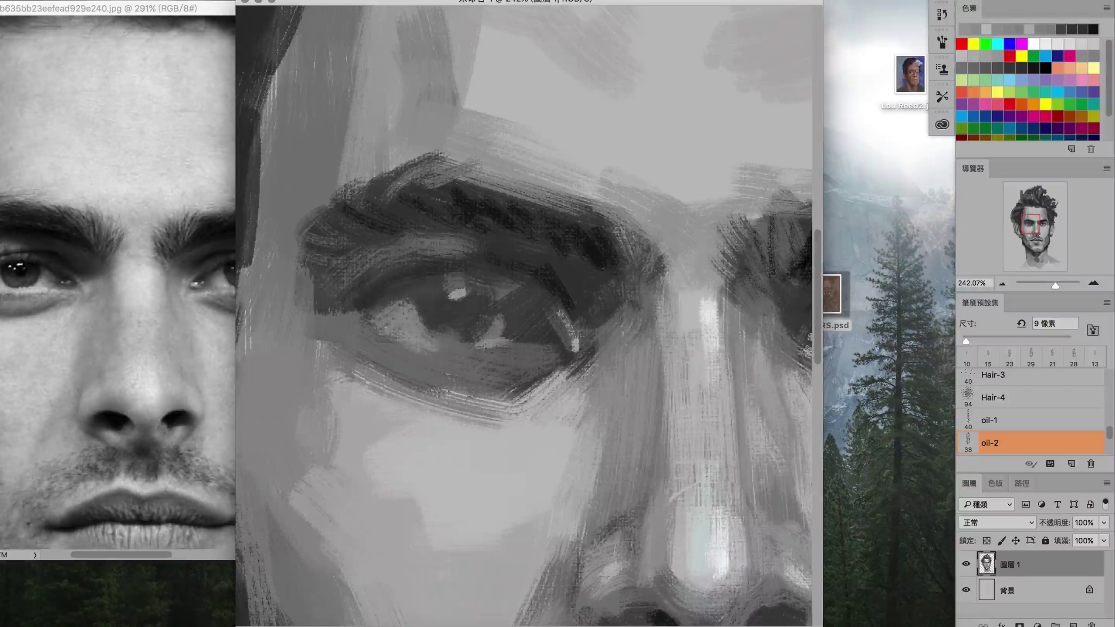
- Paint light strokes across the lower iris and darken the pupil, preparing white for highlights
alt+click(452, 351)
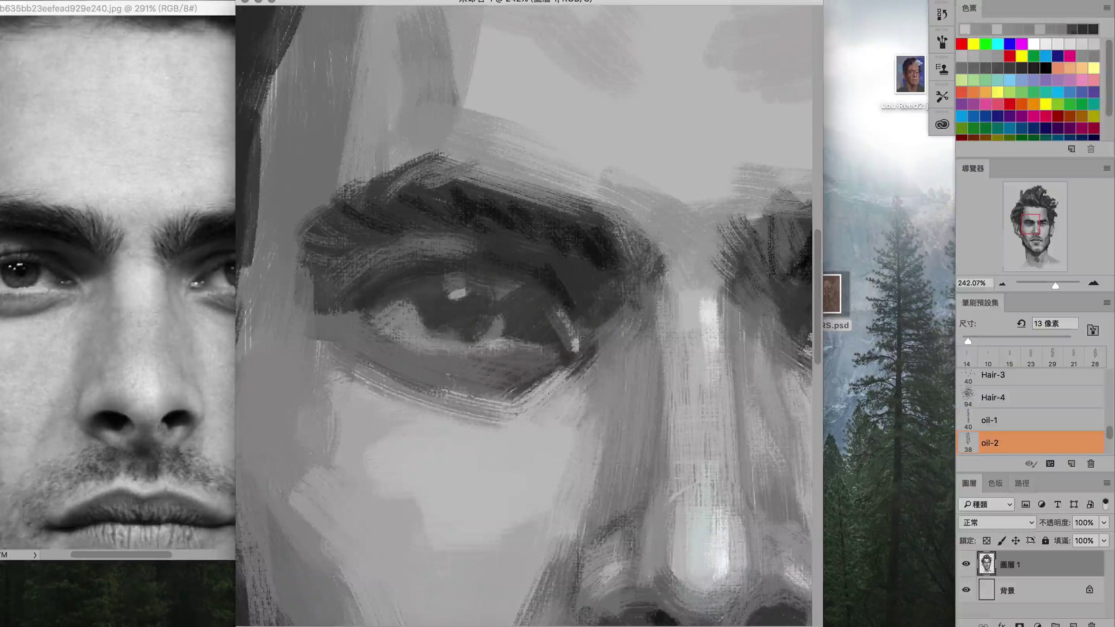
key(bracketleft)
mouse_move(471, 349)
mouse_down()
mouse_move(555, 314)
mouse_move(452, 283)
mouse_up()
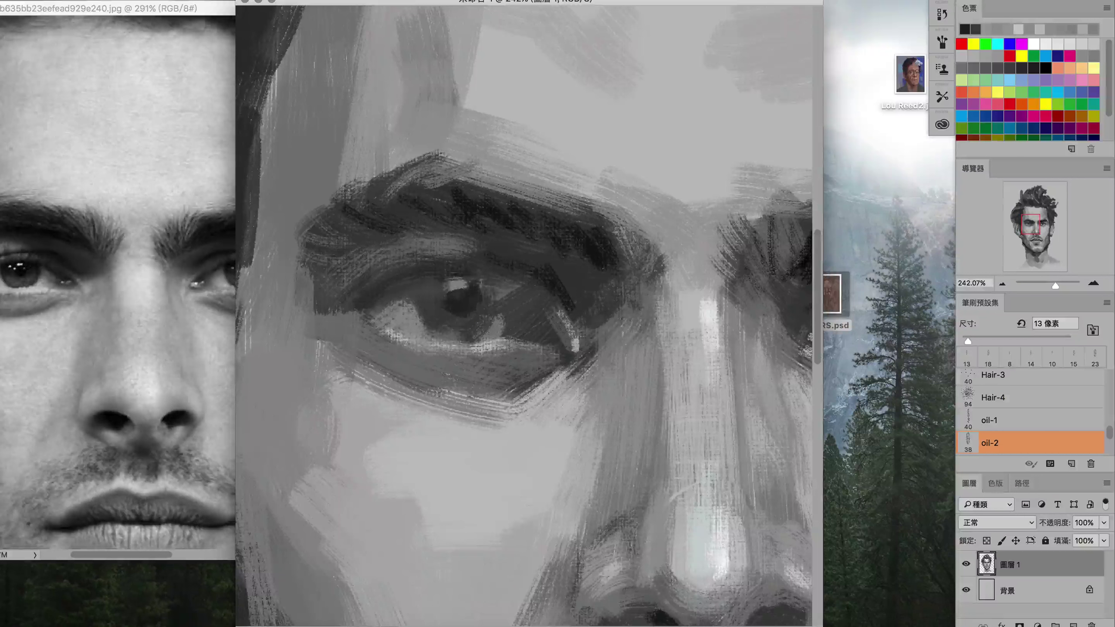
mouse_move(494, 280)
mouse_down()
mouse_move(487, 307)
mouse_move(450, 283)
mouse_move(437, 294)
mouse_up()
key(bracketleft)
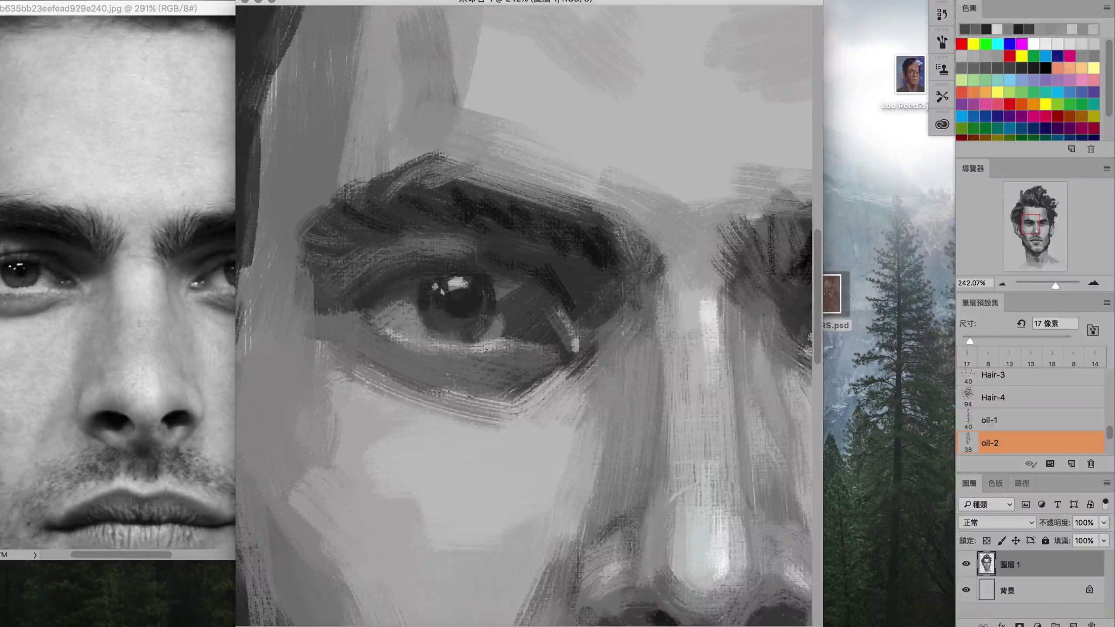
- Shade around the iris and lower eyelid, adding a light stroke below the iris
drag(505, 285, 513, 337)
drag(548, 285, 612, 308)
drag(531, 316, 542, 336)
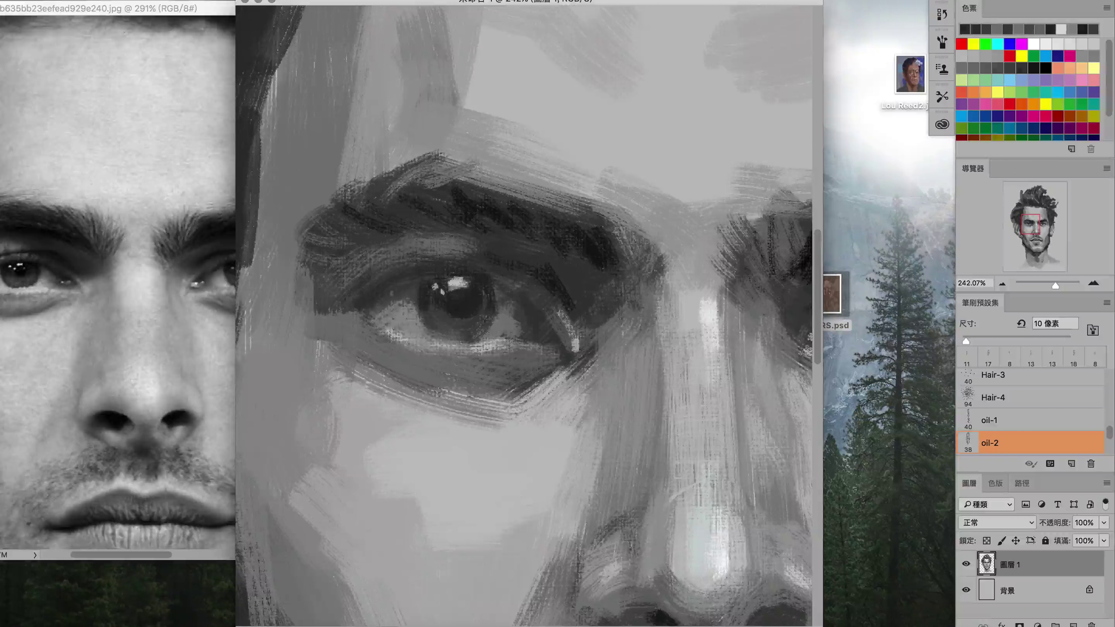
alt+click(401, 307)
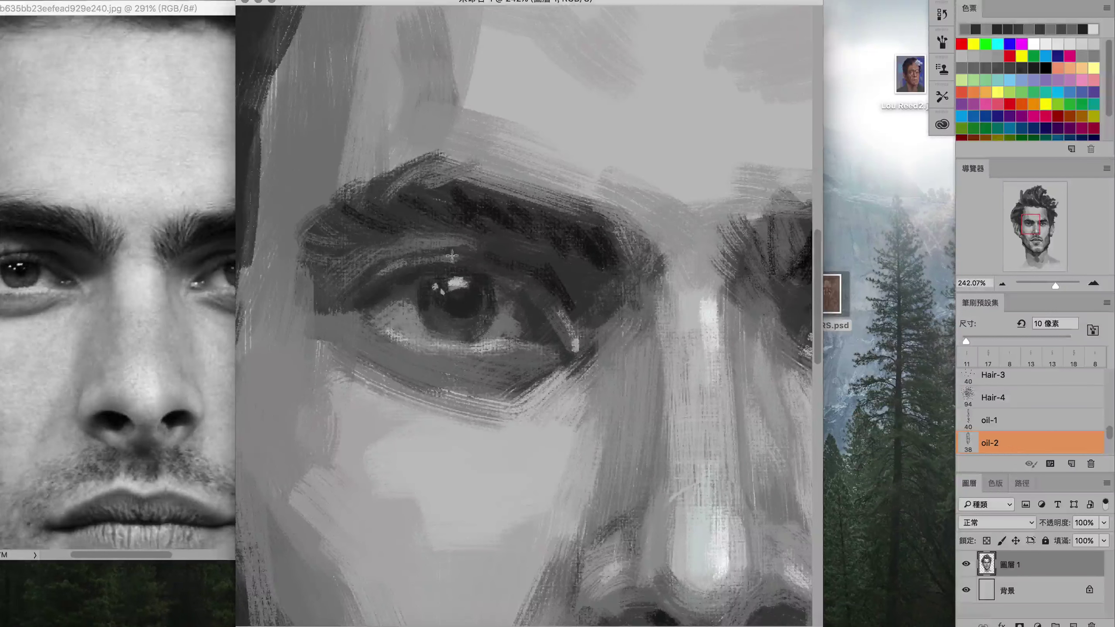
alt+click(485, 264)
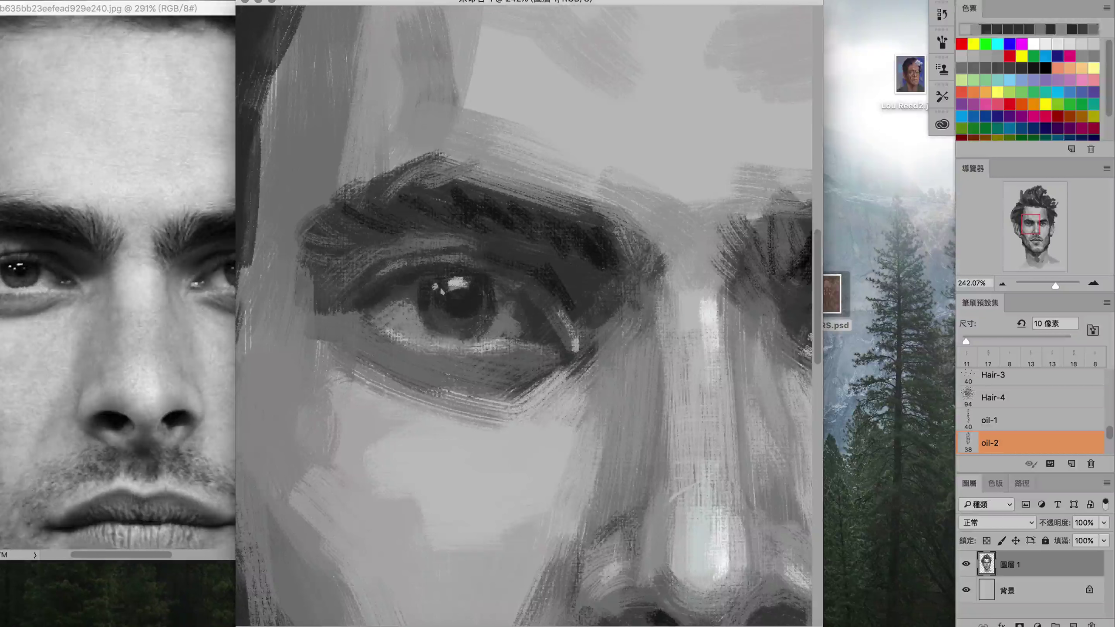
drag(439, 345, 487, 339)
- Sample the under-eye skin tone and lighten the area under the eye and upper cheek
alt+click(528, 338)
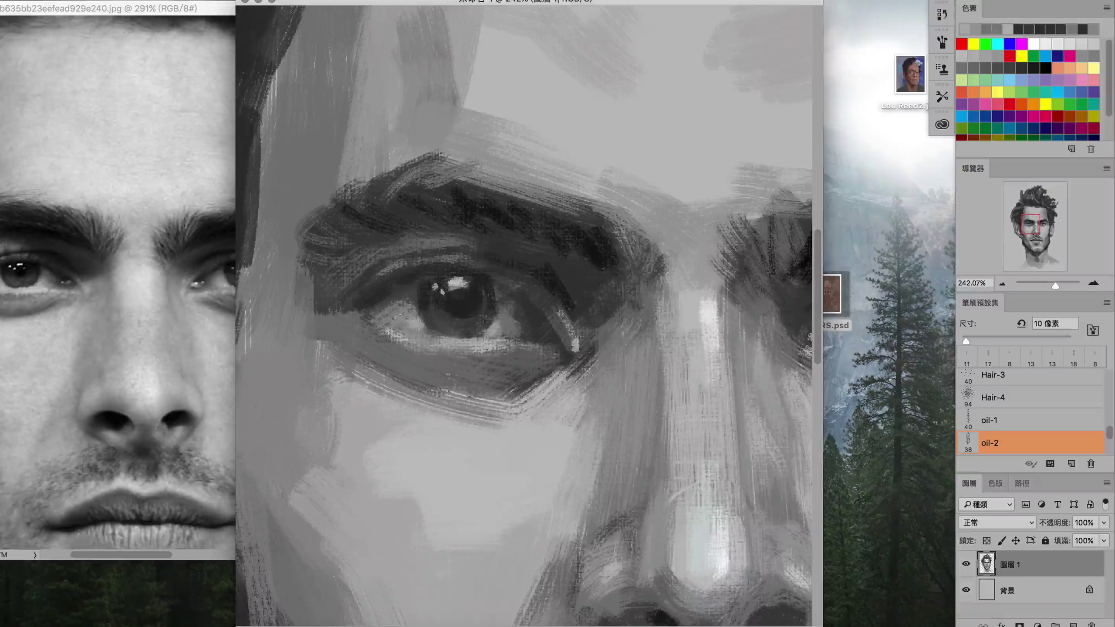
ctrl+alt+super+click(530, 348)
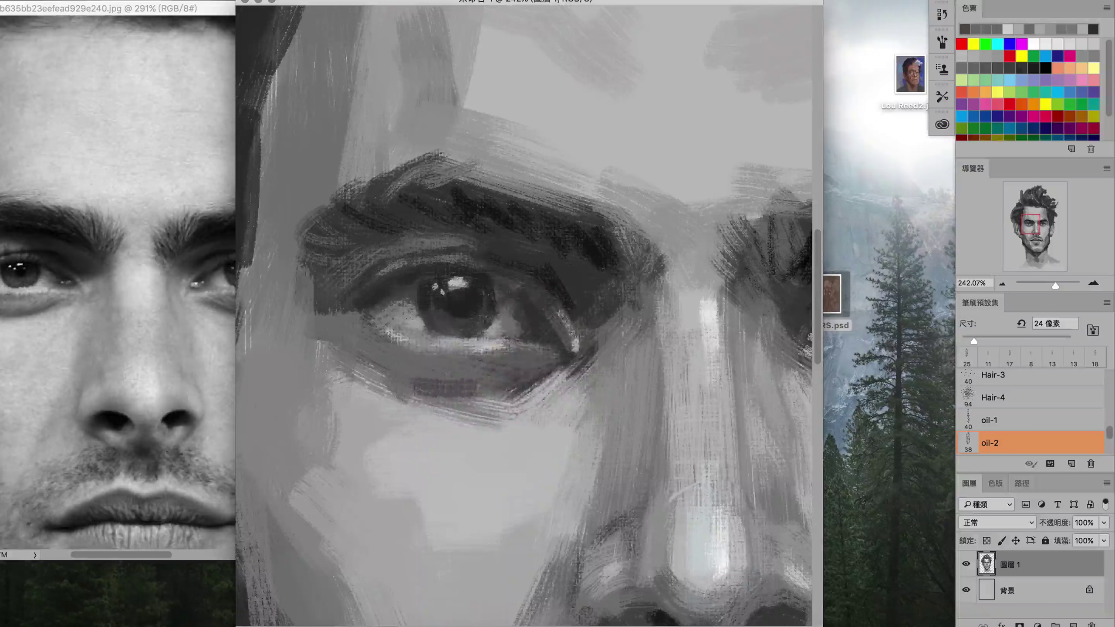
alt+click(435, 385)
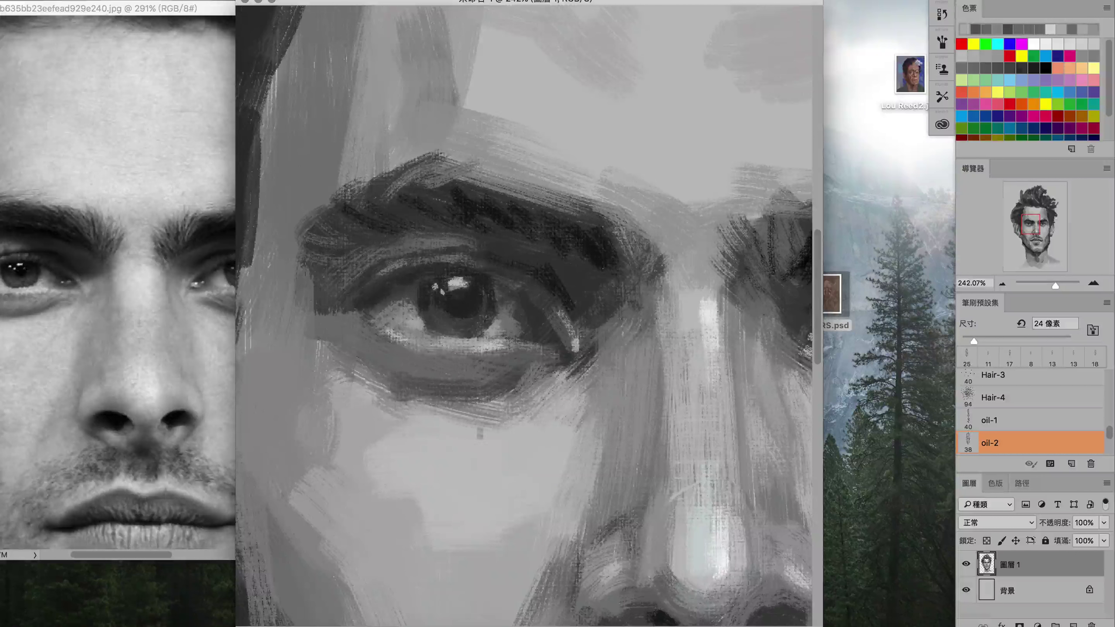
drag(456, 434, 557, 388)
drag(406, 424, 561, 452)
- With a larger brush, paint a light curve by the upper-lip shadow and dark mustache strokes
key(super+0)
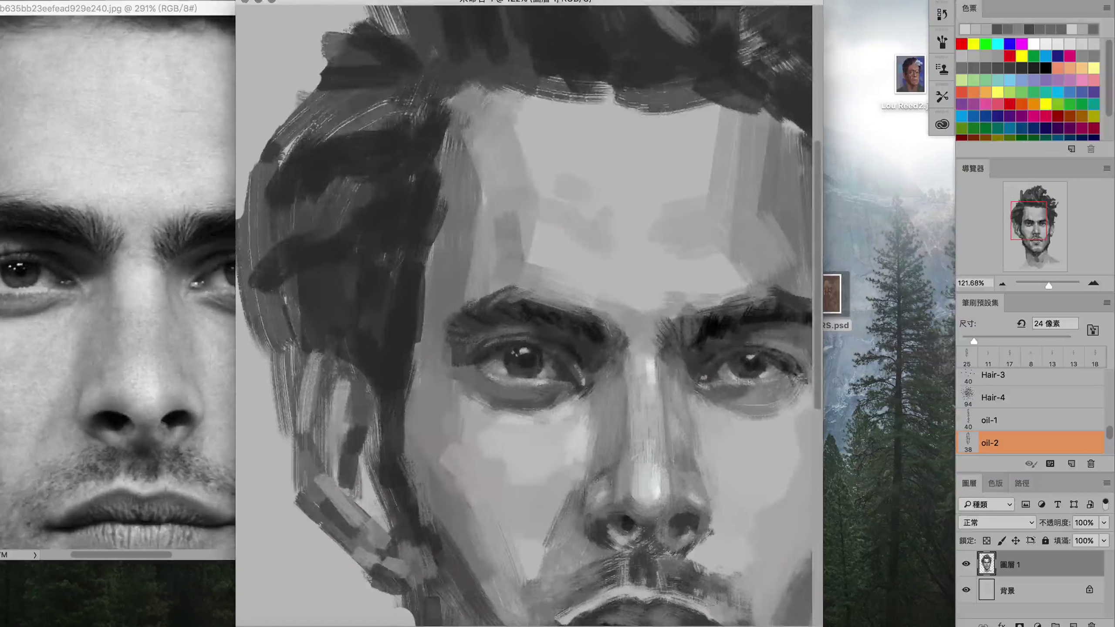
ctrl+alt+super+click(498, 215)
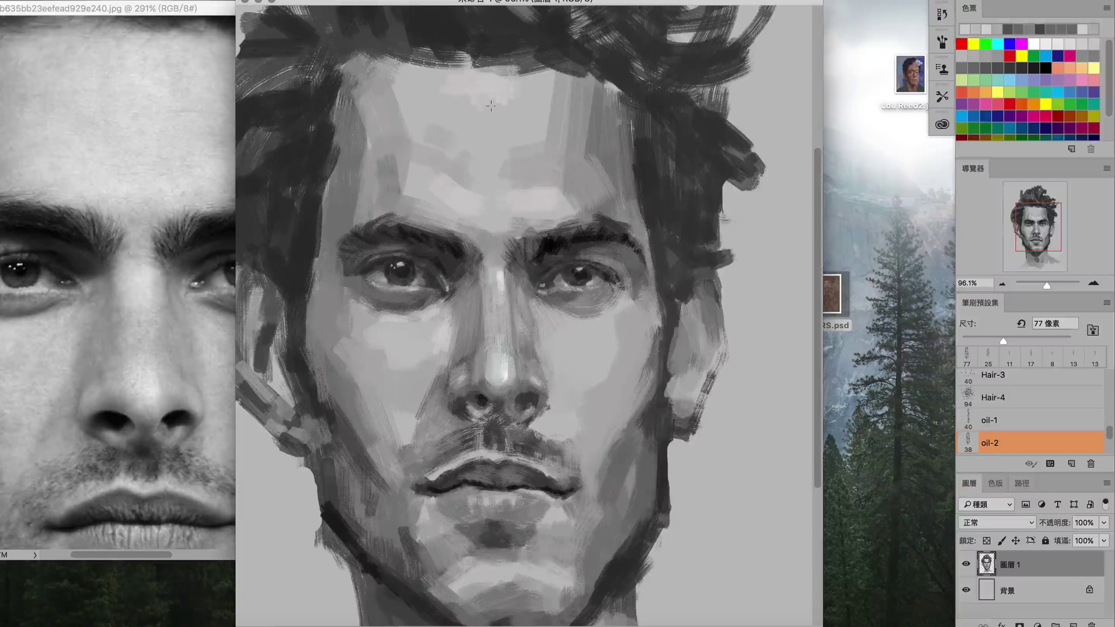
scroll(505, 198, up, 2)
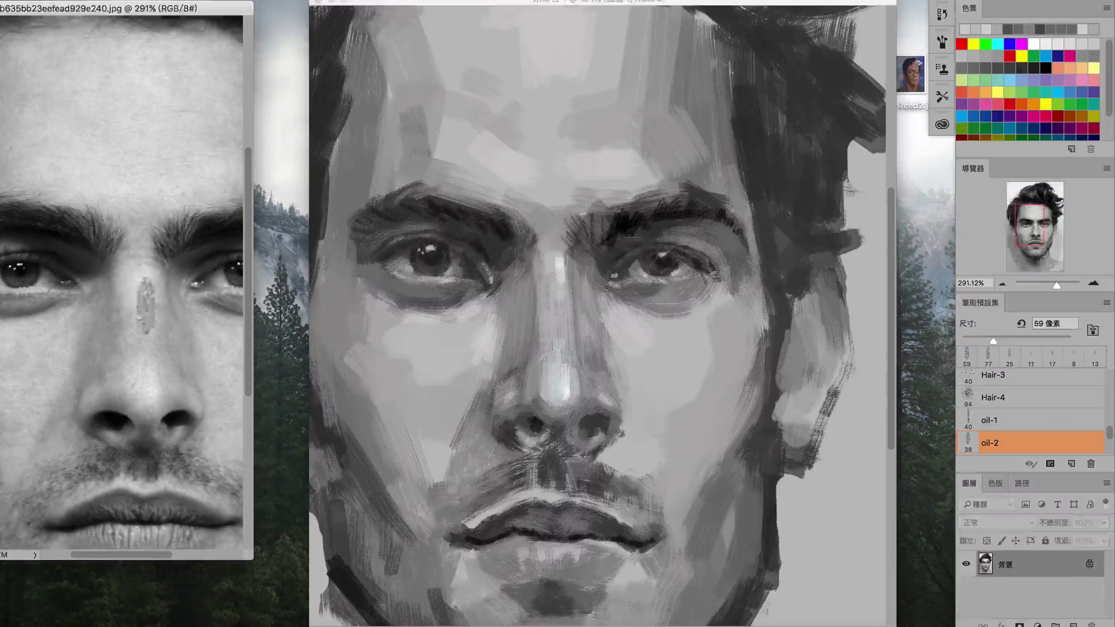
scroll(123, 280, down, 2)
scroll(599, 414, down, 2)
scroll(599, 414, up, 3)
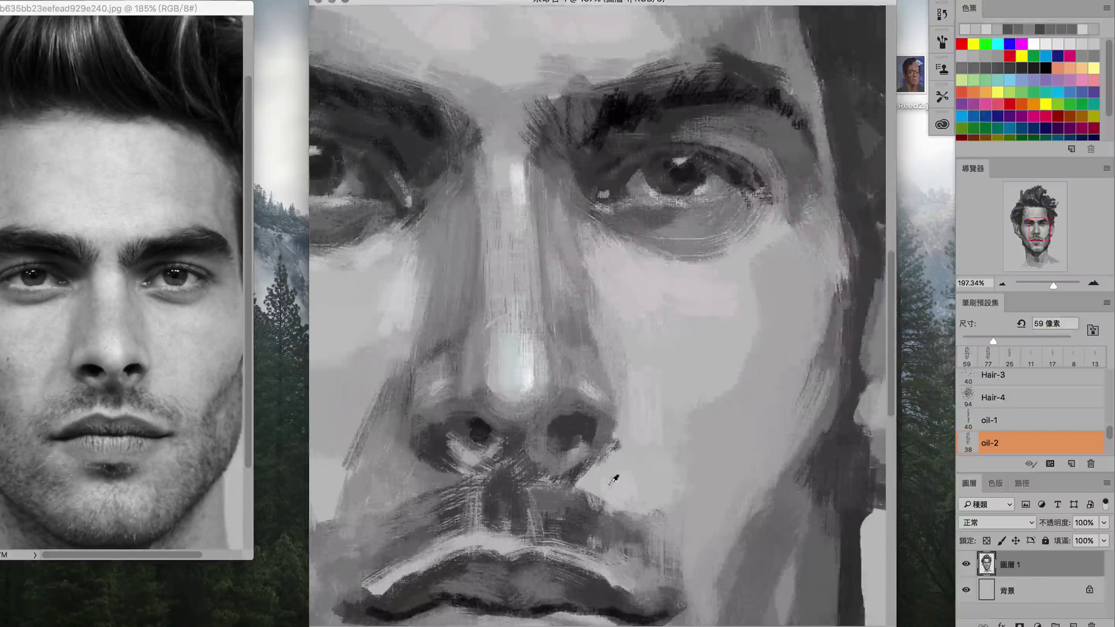
scroll(600, 414, up, 2)
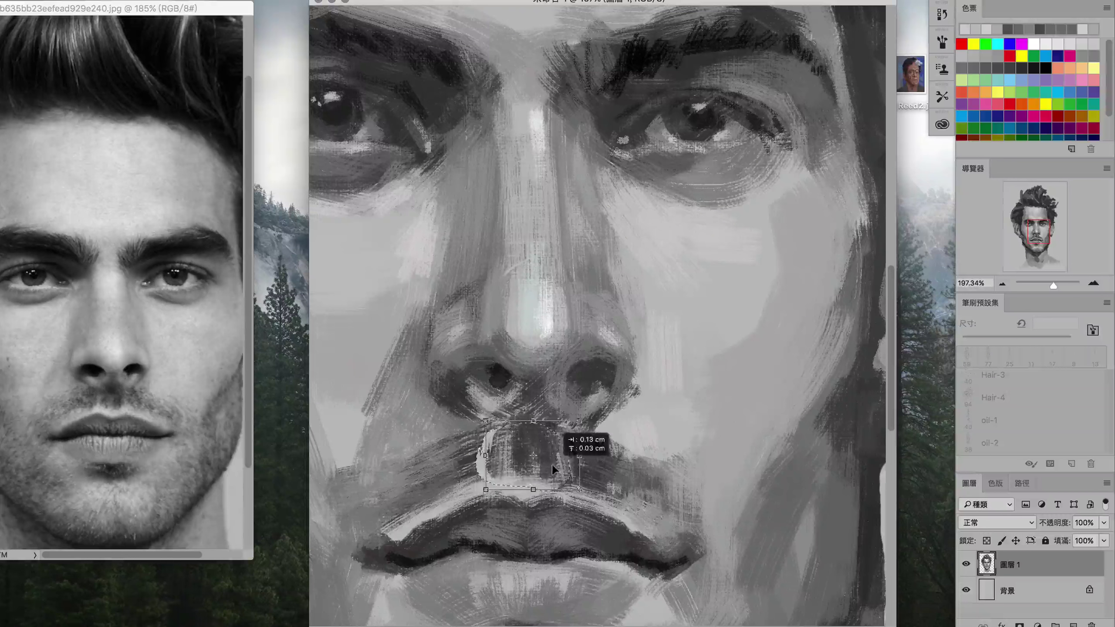
drag(494, 430, 486, 479)
mouse_move(479, 439)
mouse_down()
mouse_move(487, 466)
mouse_move(461, 466)
mouse_move(452, 483)
mouse_up()
- Darken the area above the upper lip and lighten the skin to its left
alt+click(608, 480)
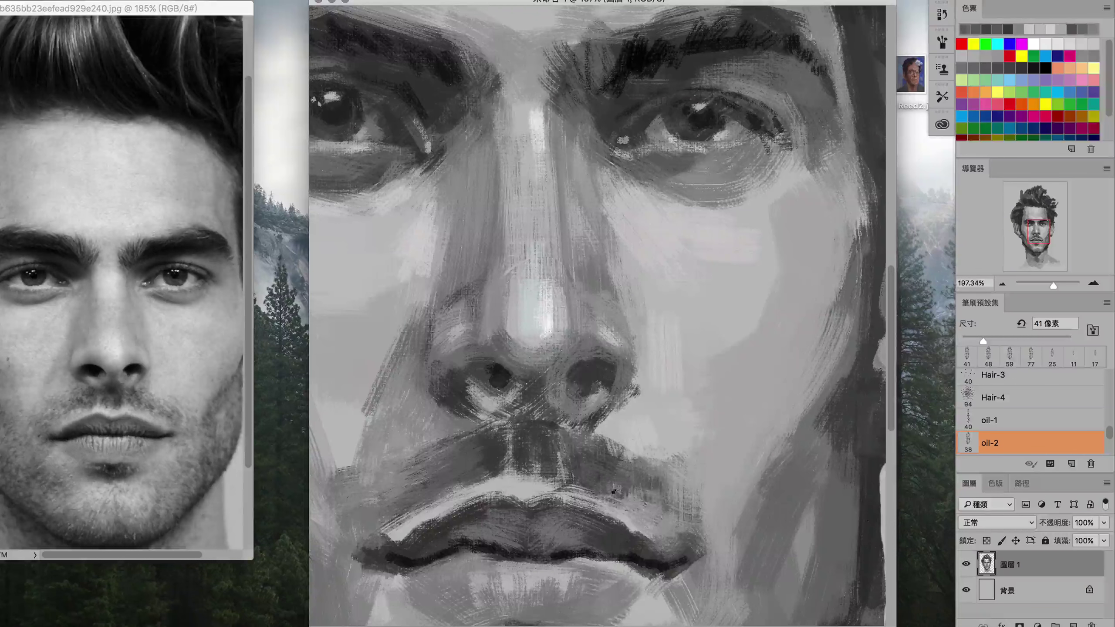
mouse_move(526, 448)
mouse_down()
mouse_move(520, 483)
mouse_move(579, 468)
mouse_move(561, 506)
mouse_move(599, 511)
mouse_up()
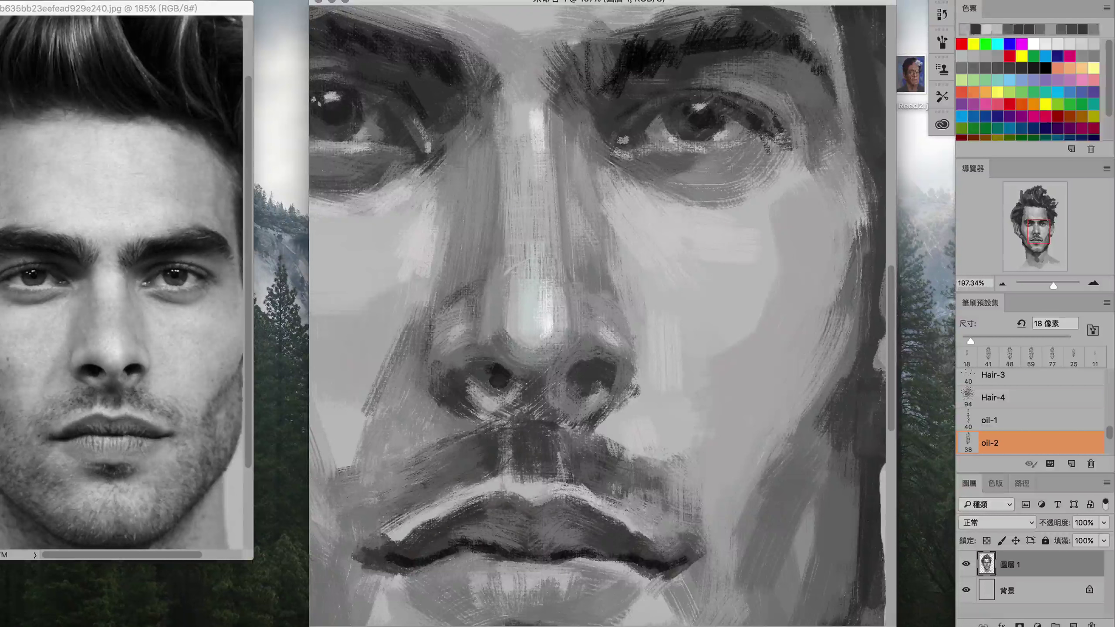
mouse_move(437, 485)
mouse_down()
mouse_move(388, 515)
mouse_move(382, 540)
mouse_up()
scroll(602, 316, down, 5)
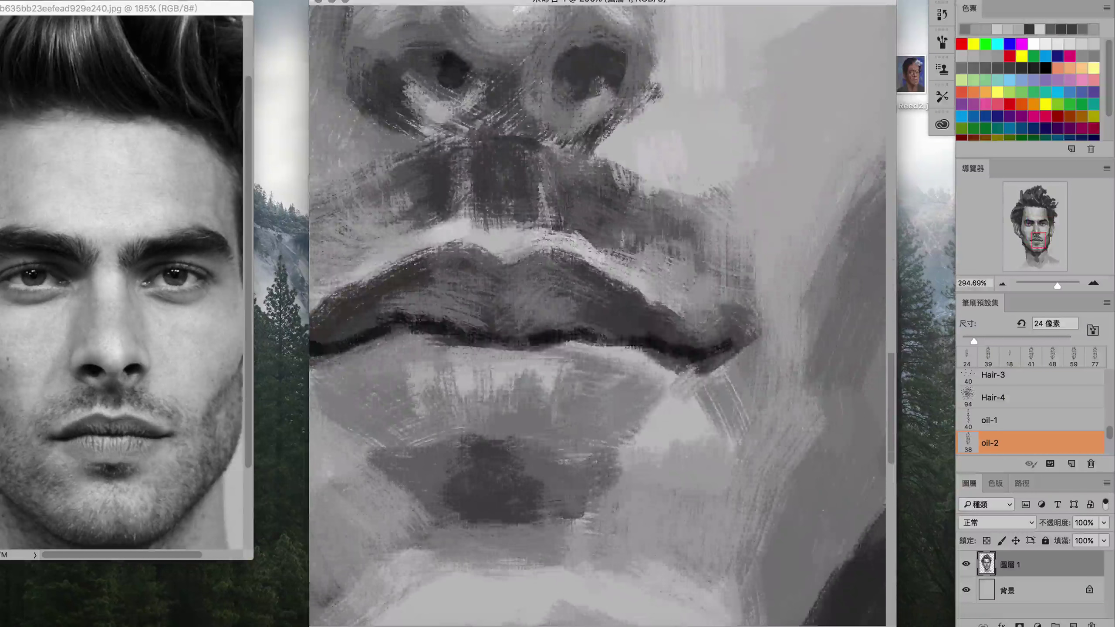
scroll(542, 369, down, 2)
scroll(612, 416, up, 2)
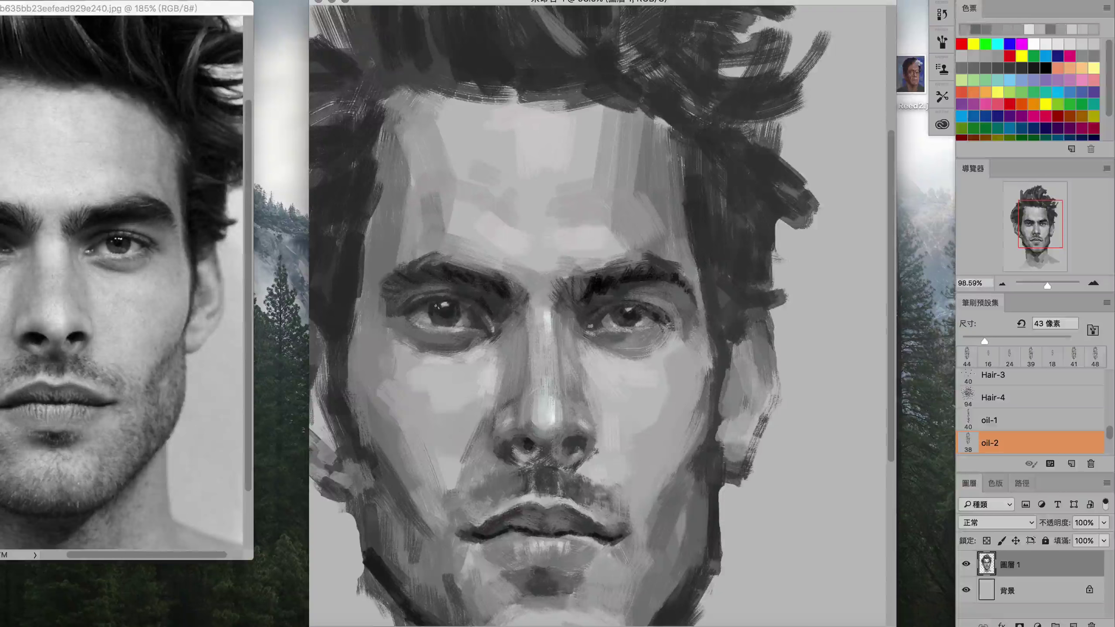
- Sample greys from the mouth and jaw and shrink the brush for chin and jaw strokes
alt+click(586, 484)
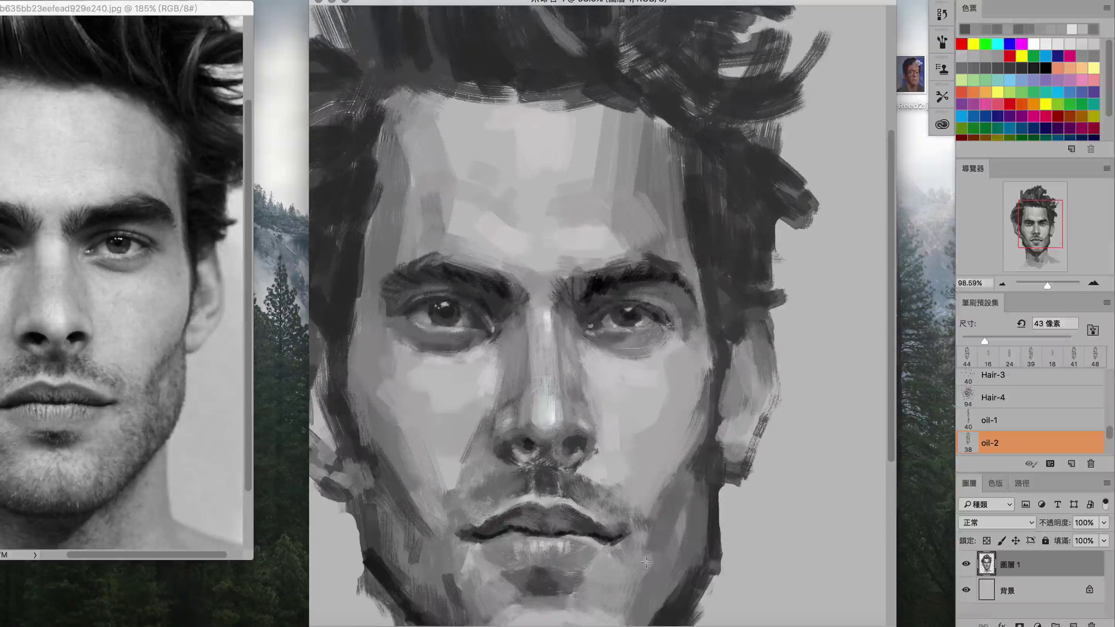
drag(646, 562, 677, 446)
alt+click(686, 553)
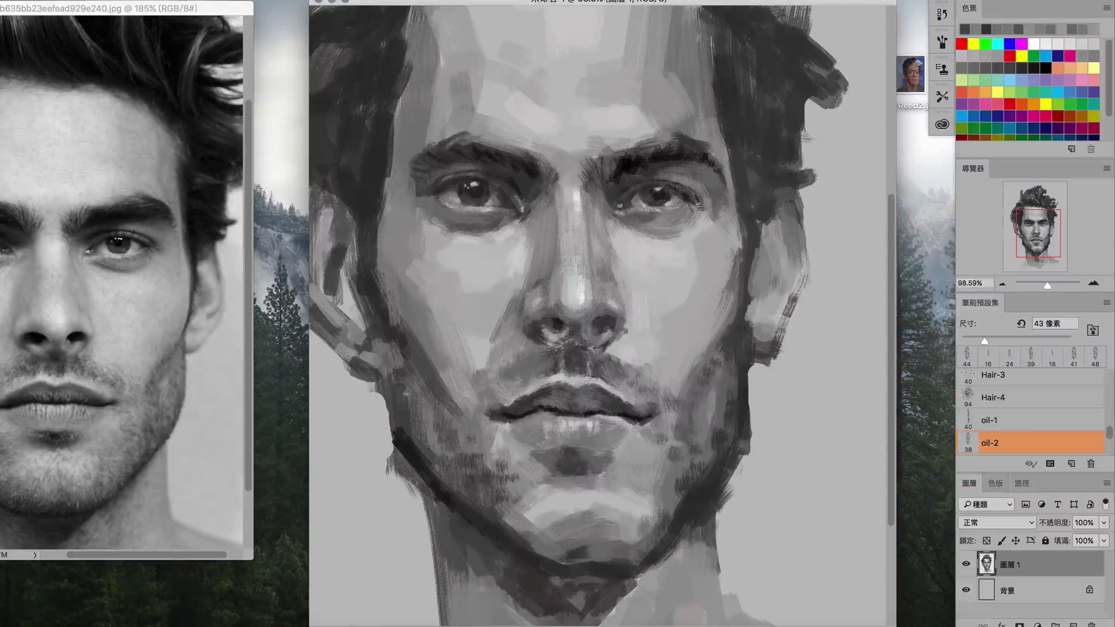
key(bracketleft)
key(bracketleft)
key(bracketleft)
- Zoom out and paint broad grey strokes over the left cheek and jaw
scroll(796, 338, down, 3)
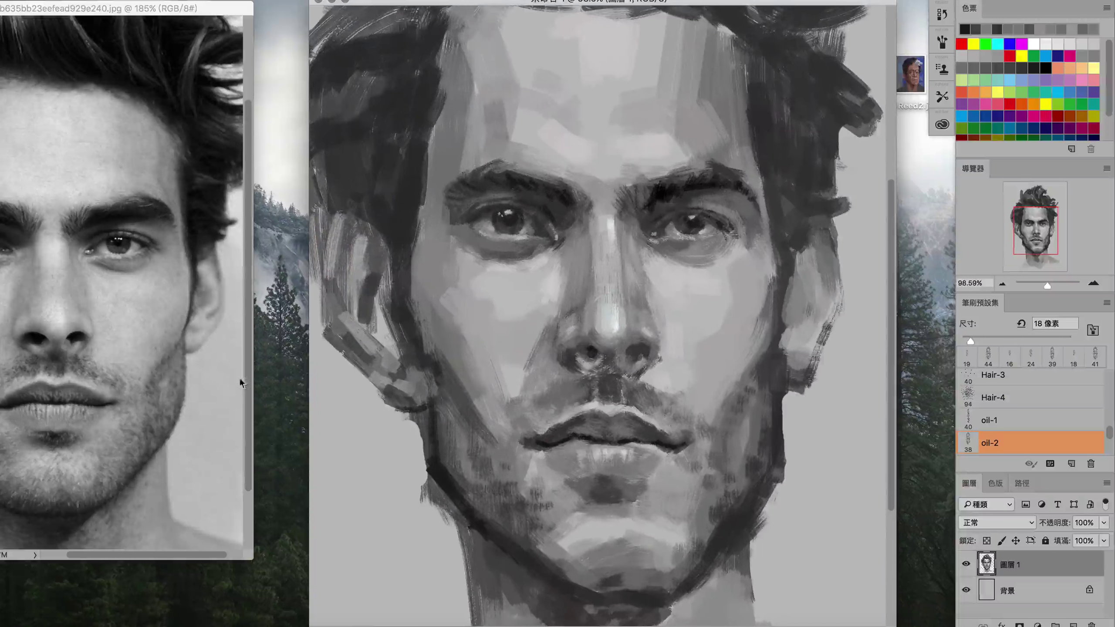
scroll(797, 337, down, 3)
scroll(152, 397, down, 3)
ctrl+alt+super+click(483, 430)
drag(526, 378, 404, 456)
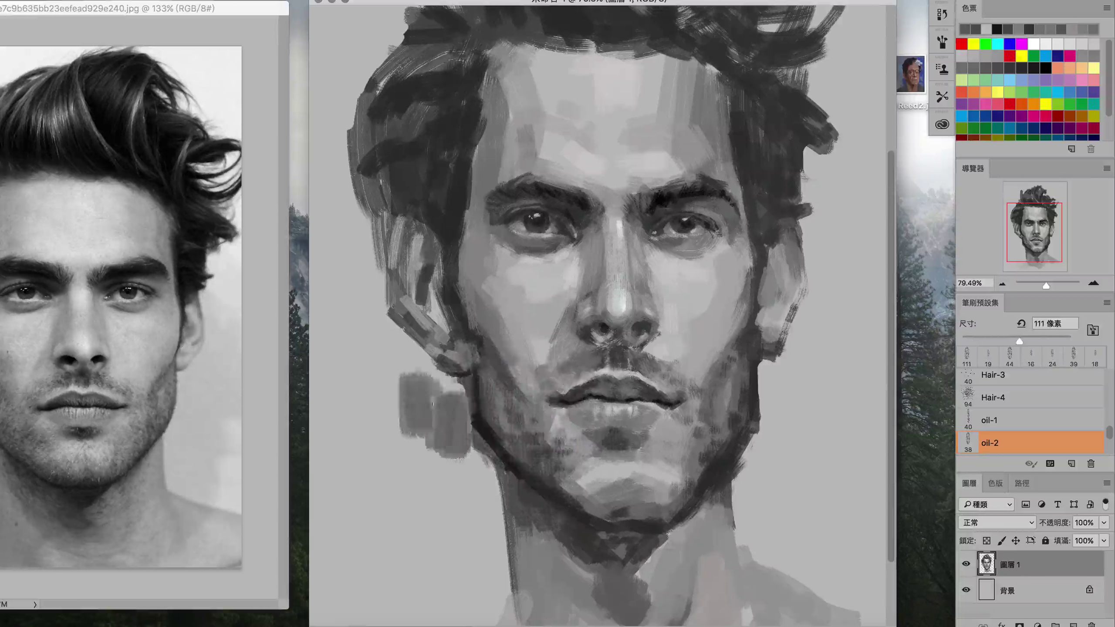
drag(439, 342, 377, 443)
drag(465, 412, 482, 536)
- Block in the neck and shoulders with broad grey strokes
ctrl+alt+super+click(477, 478)
drag(478, 479, 439, 549)
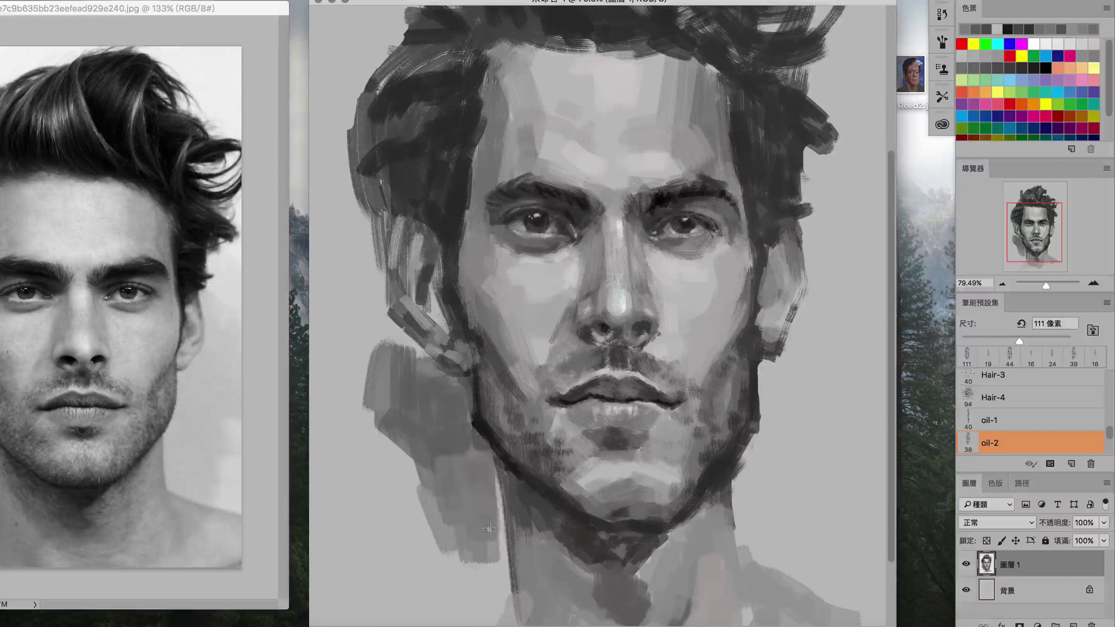
drag(465, 413, 412, 469)
drag(426, 364, 382, 325)
drag(439, 386, 347, 329)
scroll(347, 329, down, 3)
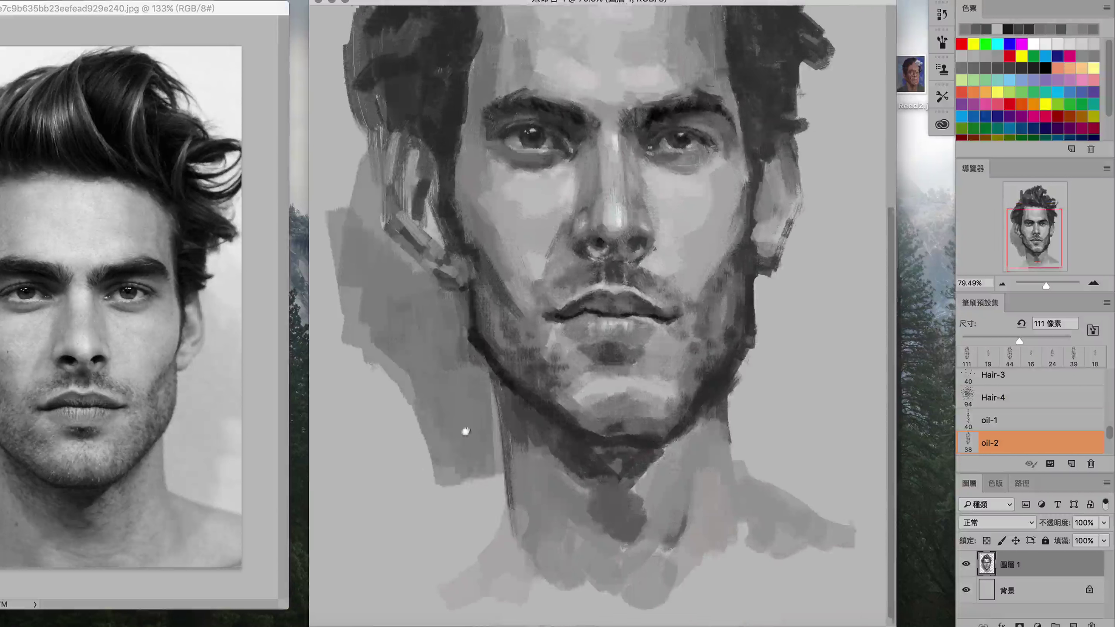
- Add more grey strokes on the left cheek and jaw
drag(482, 474, 463, 428)
scroll(462, 428, up, 2)
drag(496, 263, 479, 307)
scroll(601, 307, up, 3)
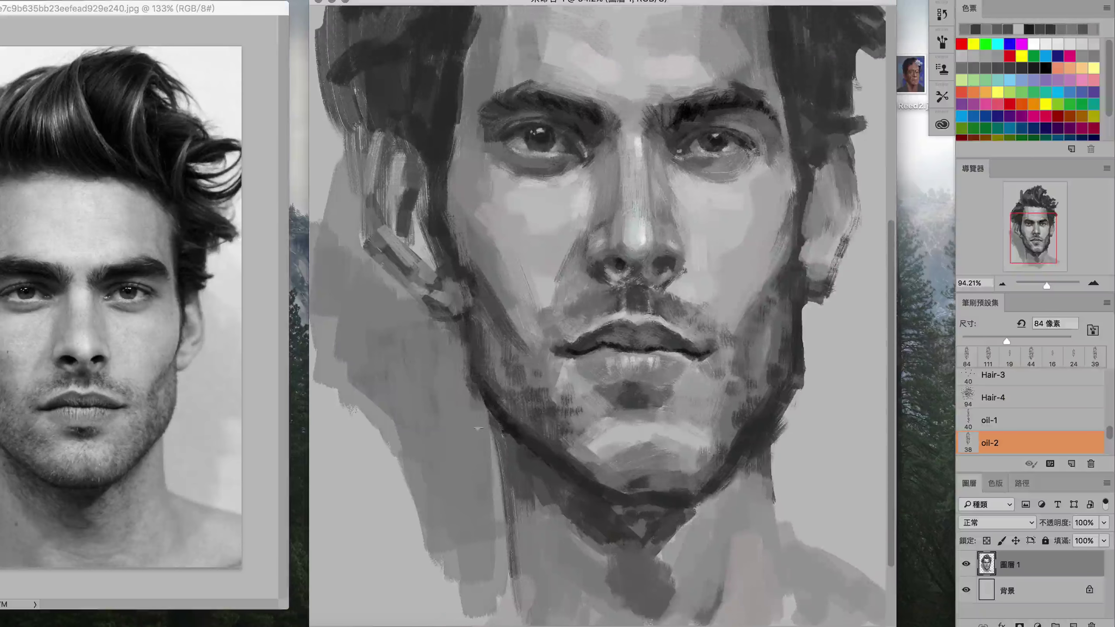
scroll(601, 307, up, 2)
scroll(472, 435, up, 3)
- Paint dark strokes down the left hairline and lighten the cheek beside it
key(bracketleft)
key(bracketleft)
drag(487, 109, 483, 184)
drag(483, 132, 500, 386)
key(bracketleft)
mouse_move(480, 263)
mouse_down()
mouse_move(522, 378)
mouse_move(553, 417)
mouse_up()
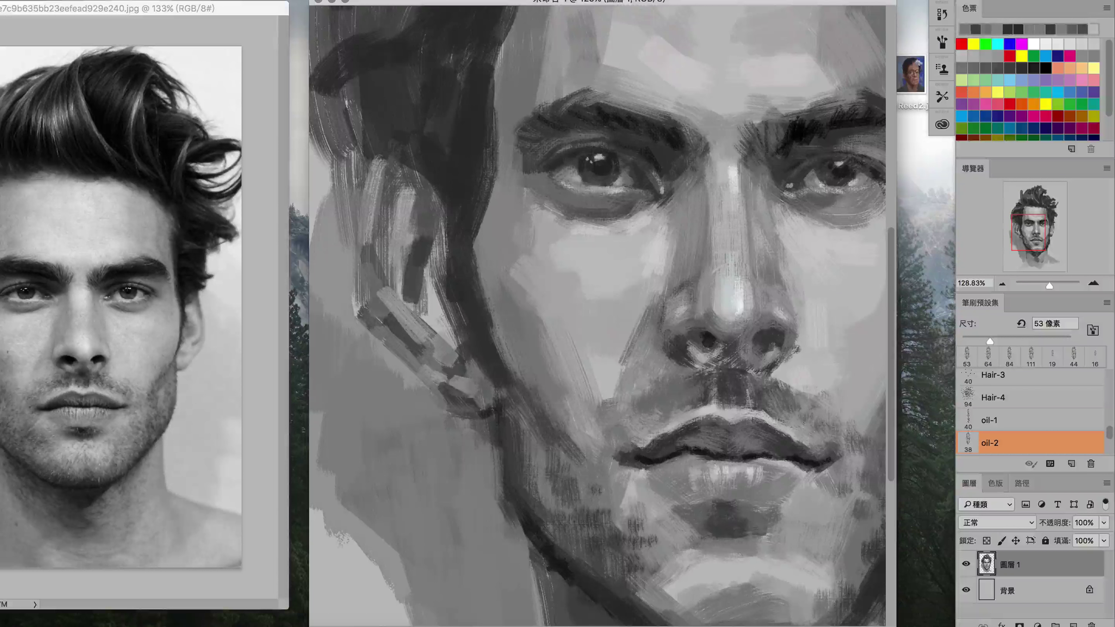
key(bracketright)
key(bracketright)
key(bracketright)
- Paint strokes over the left cheek and hair, adding light tones on the cheek
scroll(676, 259, up, 2)
scroll(602, 308, down, 2)
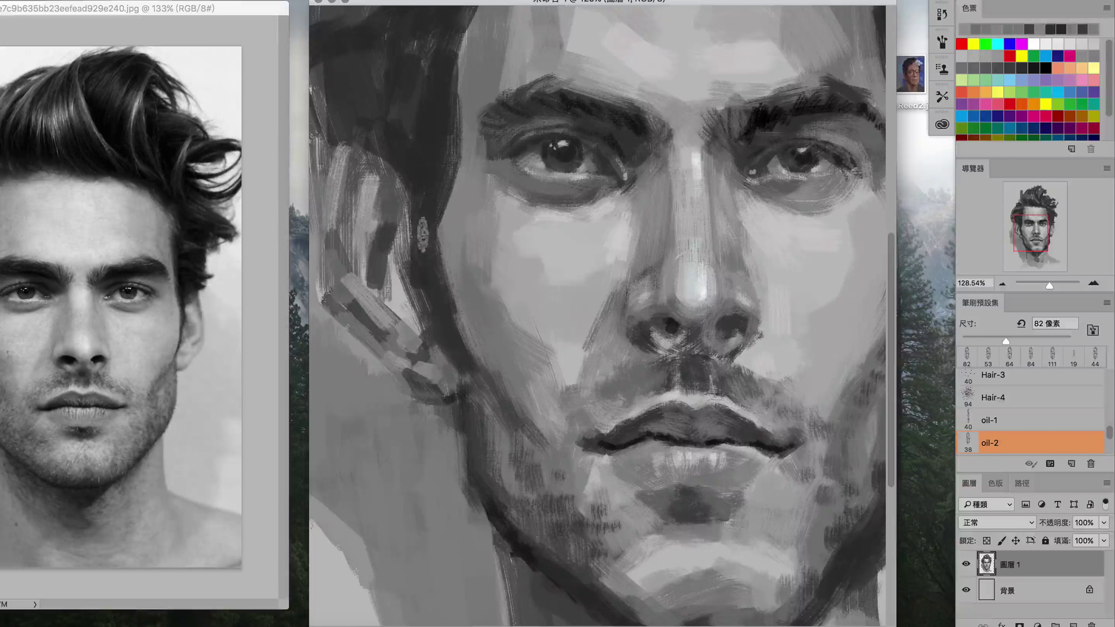
drag(373, 219, 430, 325)
mouse_move(382, 246)
mouse_down()
mouse_move(439, 351)
mouse_move(421, 263)
mouse_move(374, 229)
mouse_move(376, 283)
mouse_move(397, 256)
mouse_move(386, 285)
mouse_move(483, 298)
mouse_move(430, 327)
mouse_up()
drag(405, 369, 448, 382)
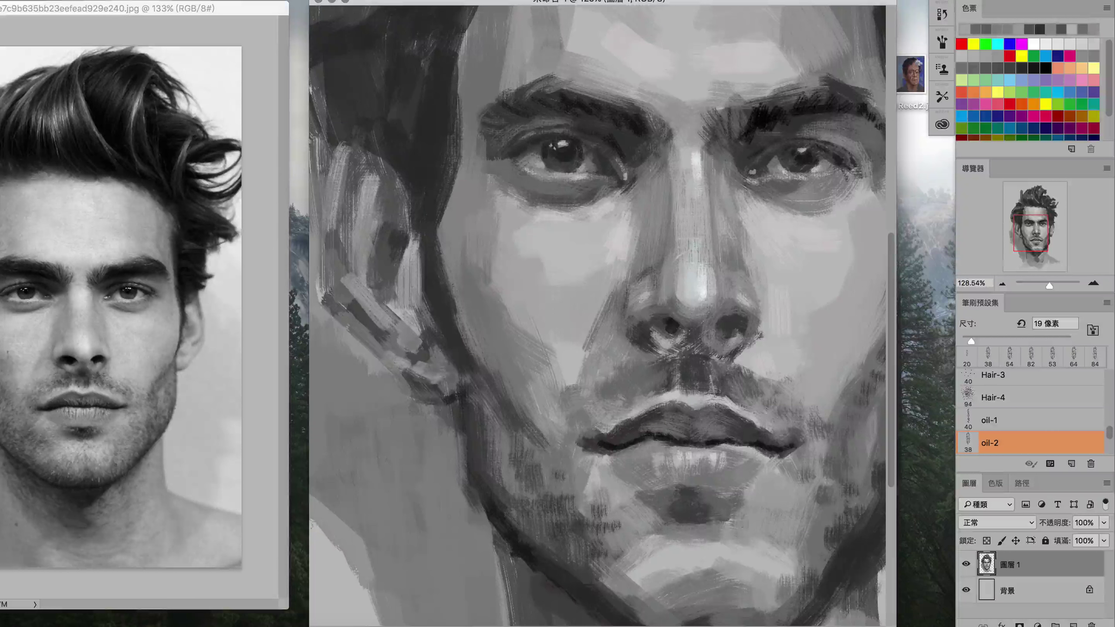
key(bracketleft)
- Refine the left cheek edge, hairline and ear with small strokes
drag(346, 171, 338, 252)
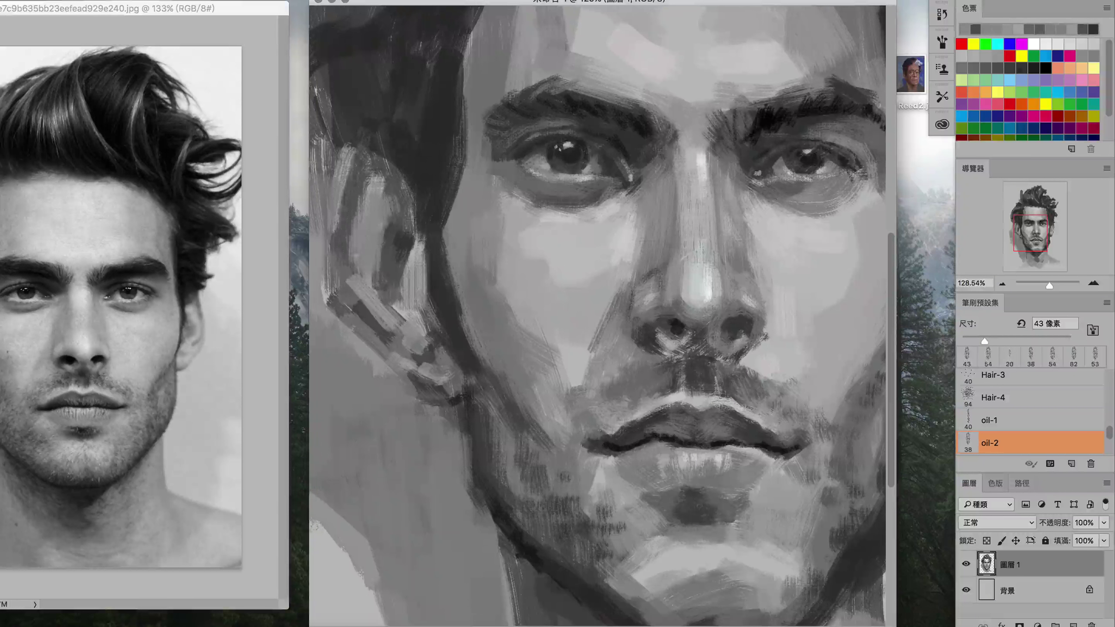
scroll(408, 330, down, 2)
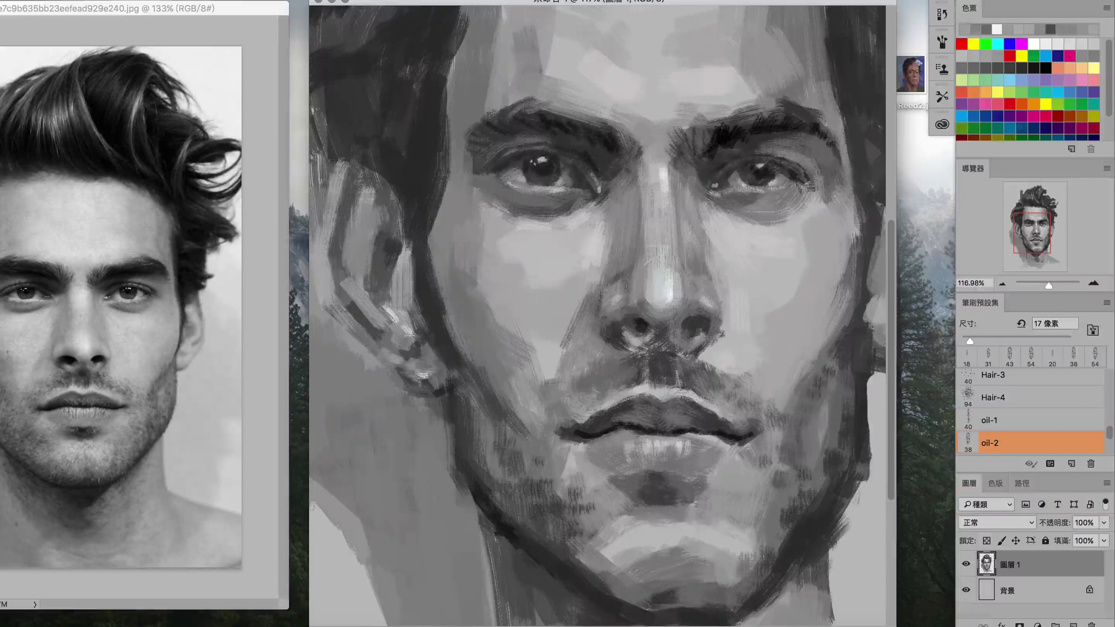
drag(342, 250, 344, 277)
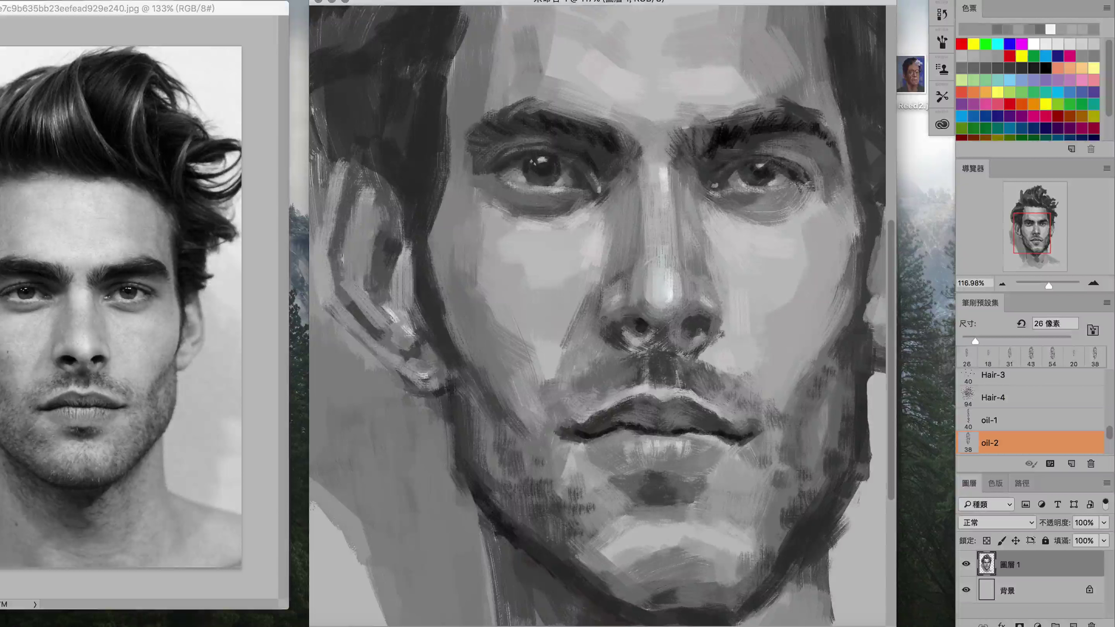
drag(417, 327, 423, 377)
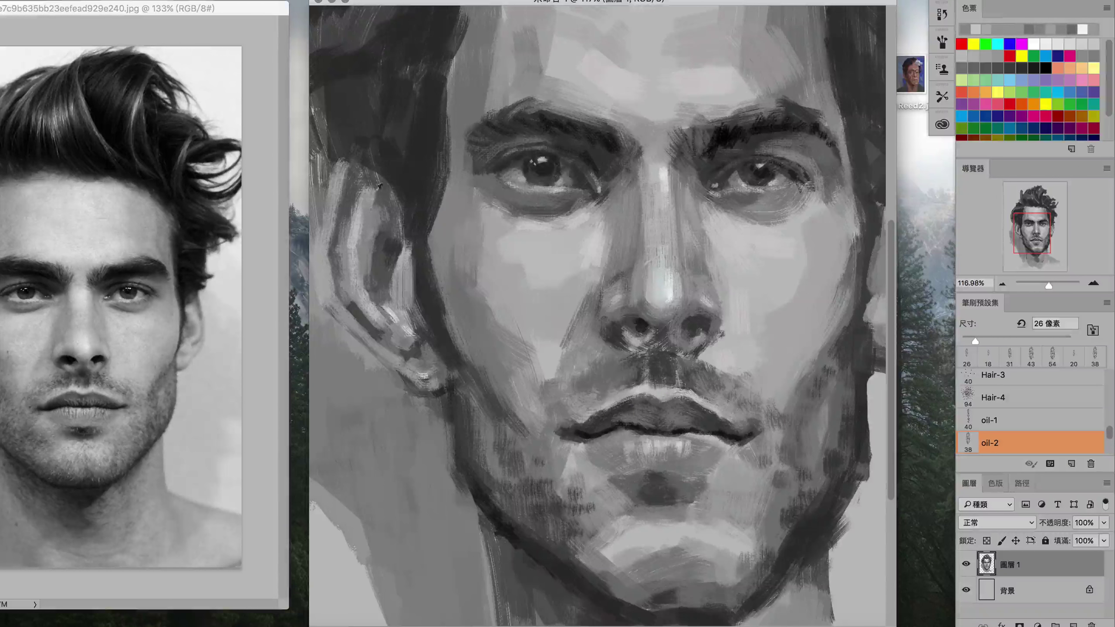
scroll(432, 505, down, 3)
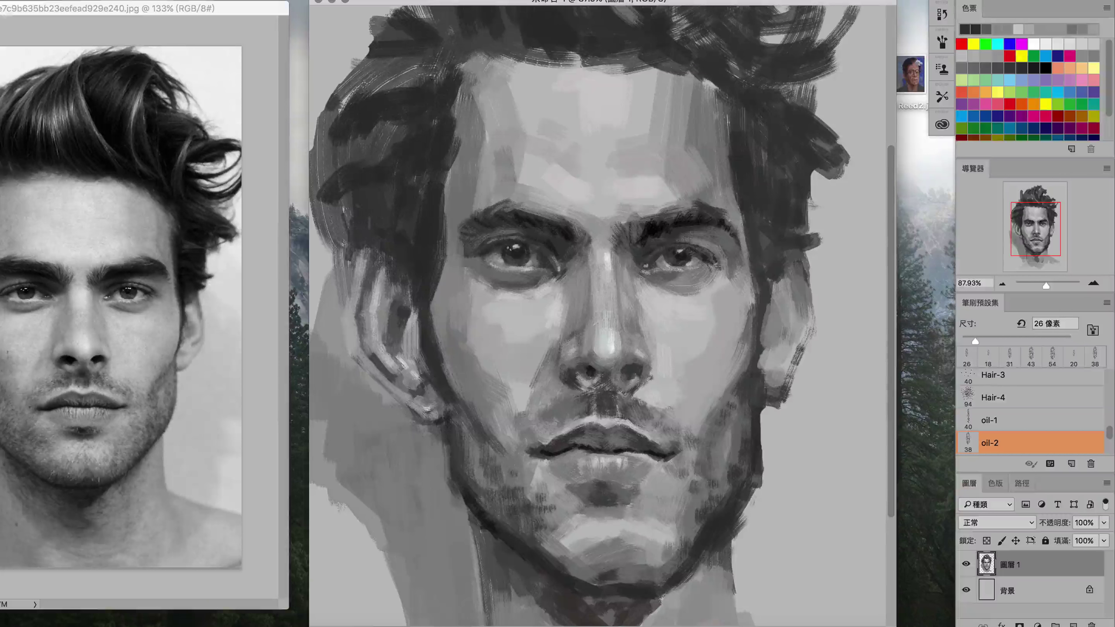
- Paint dark strokes into the left hair and along the hairline using a sampled hair tone
drag(422, 193, 365, 215)
scroll(420, 284, up, 5)
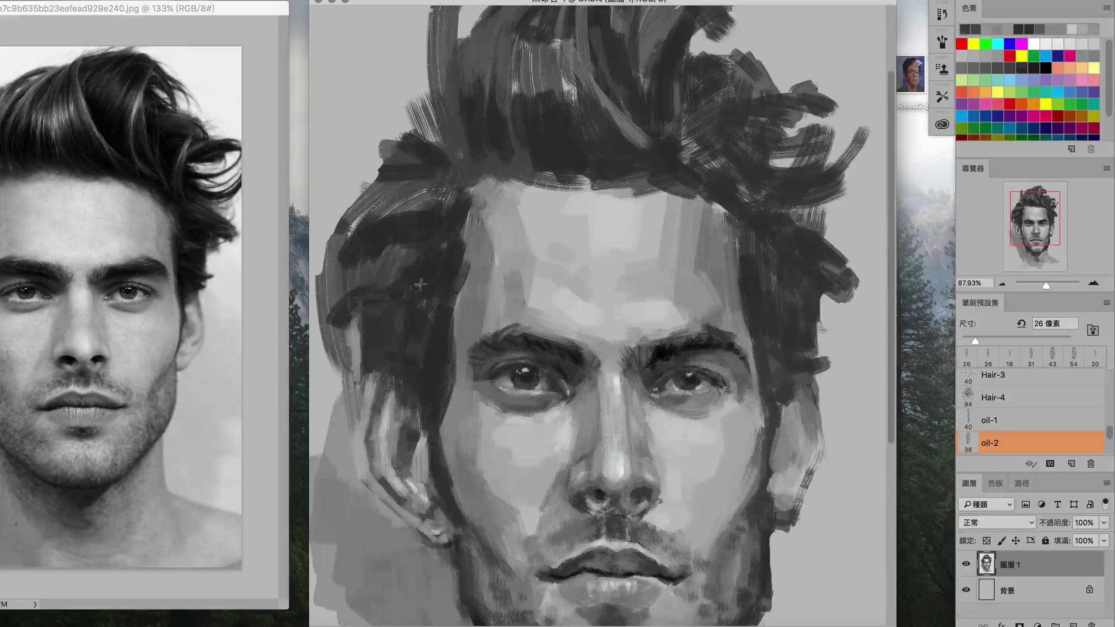
alt+click(443, 226)
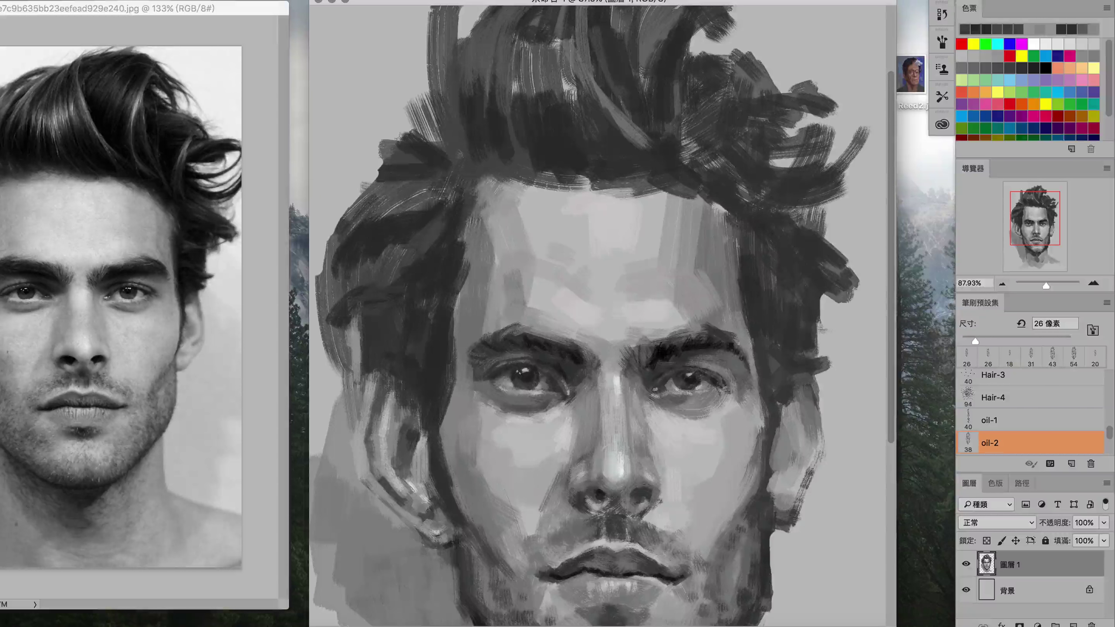
scroll(485, 170, up, 3)
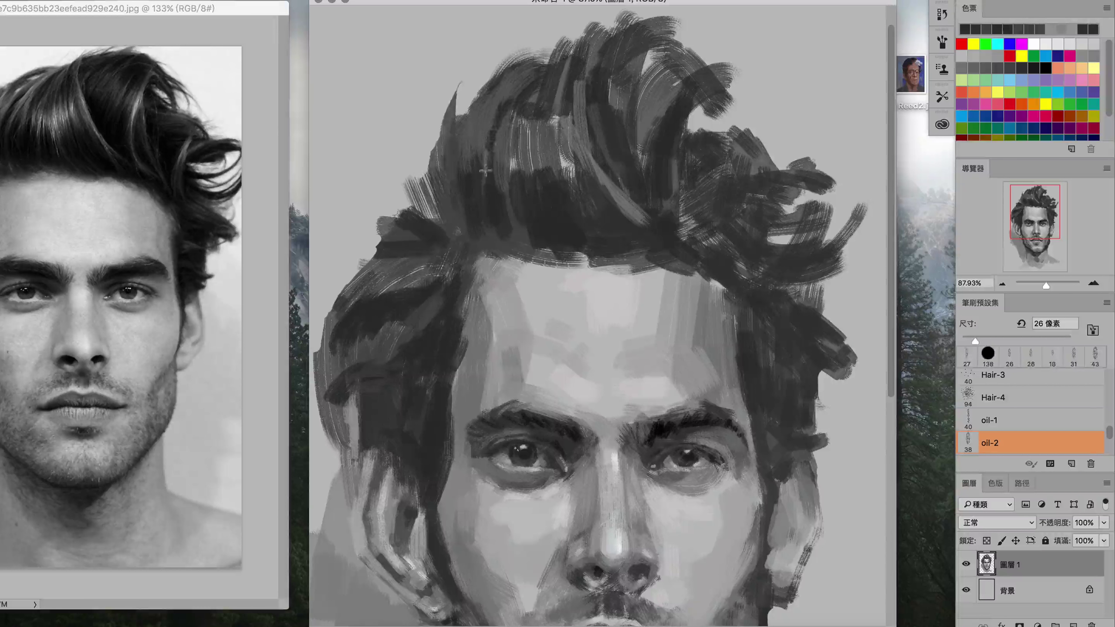
mouse_move(483, 264)
mouse_down()
mouse_move(544, 252)
mouse_move(579, 263)
mouse_move(615, 232)
mouse_up()
- Sample the dark hairline tone and add black strands across the upper hair
alt+click(617, 270)
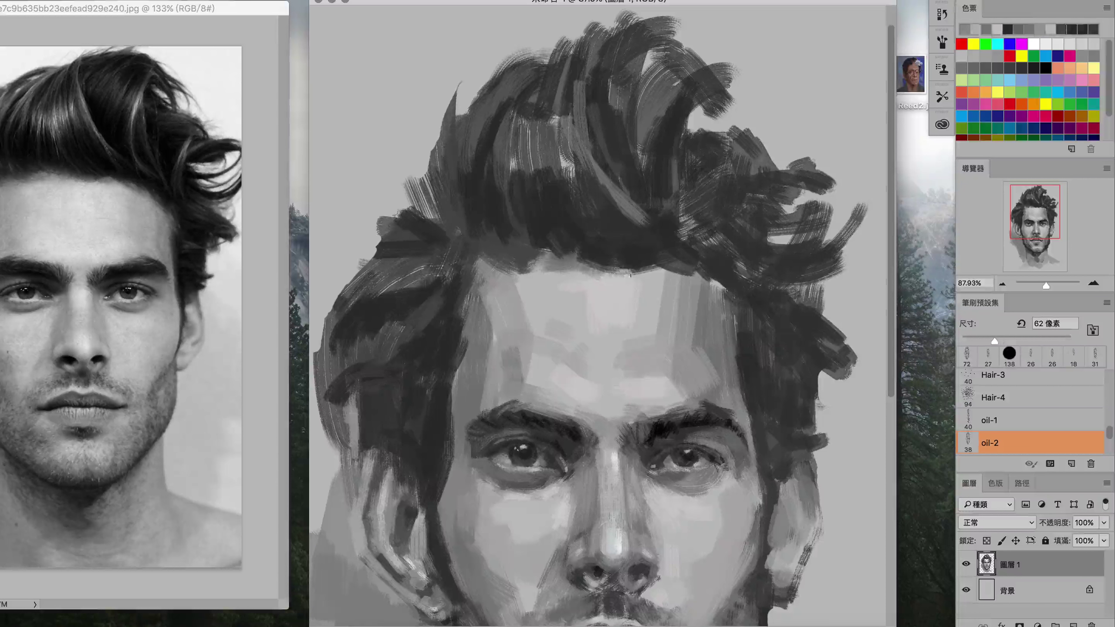
drag(684, 145, 593, 237)
mouse_move(583, 57)
mouse_down()
mouse_move(575, 123)
mouse_move(597, 171)
mouse_up()
drag(632, 106, 614, 194)
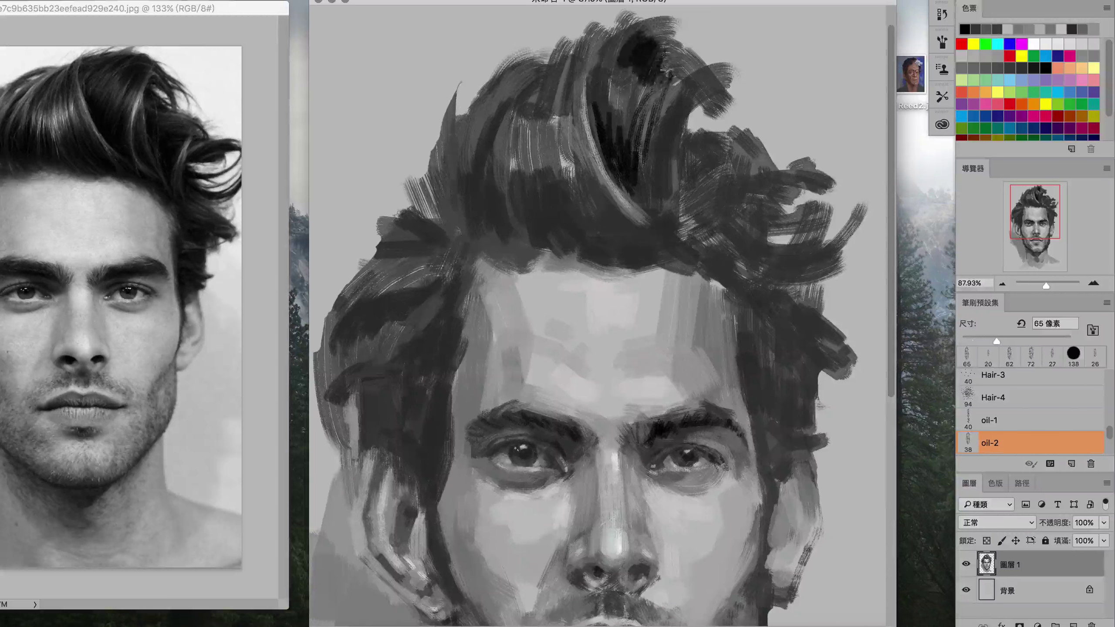
mouse_move(606, 31)
mouse_down()
mouse_move(680, 101)
mouse_move(684, 184)
mouse_up()
mouse_move(676, 114)
mouse_down()
mouse_move(699, 205)
mouse_move(687, 239)
mouse_up()
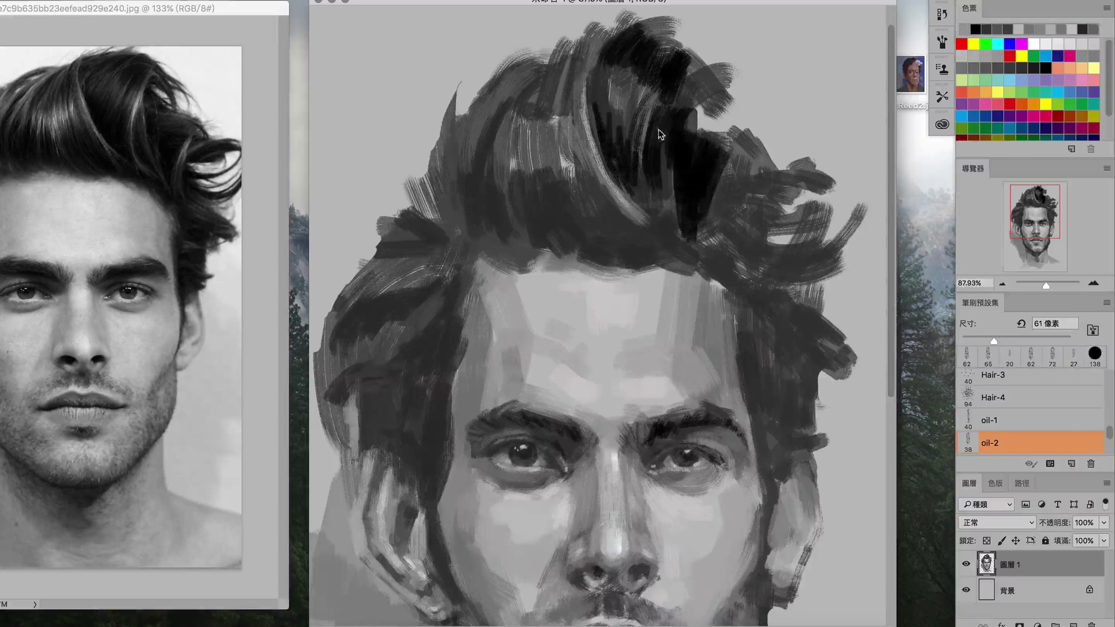
- Switch to a smaller brush and new grey, darkening the lower and right hair mass
ctrl+alt+super+click(643, 136)
key(bracketleft)
key(bracketleft)
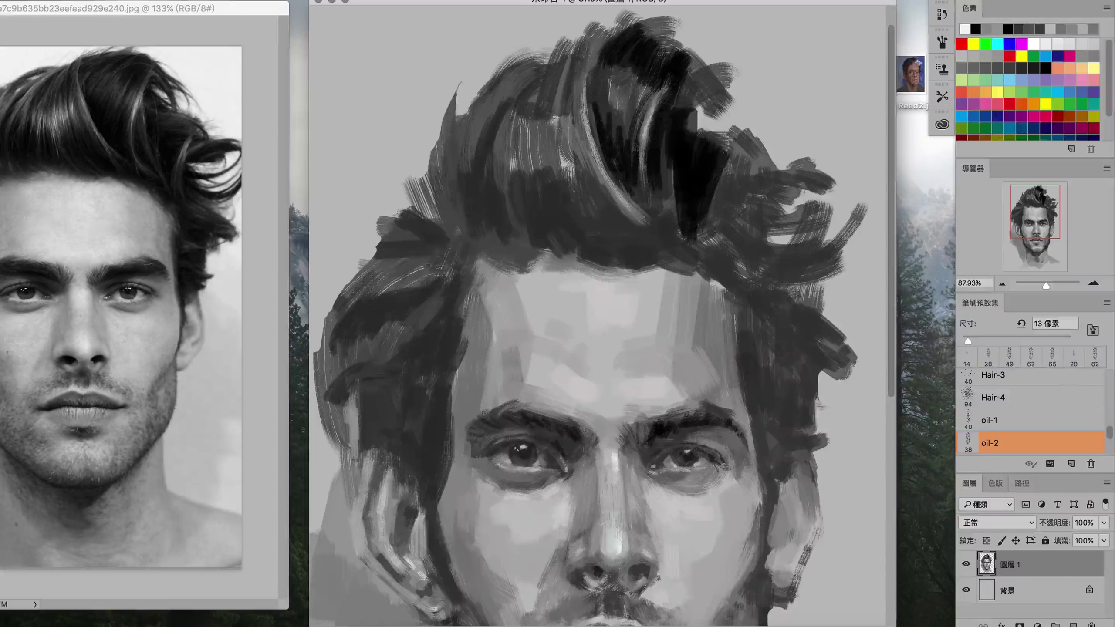
ctrl+alt+super+click(704, 223)
mouse_move(672, 182)
mouse_down()
mouse_move(639, 228)
mouse_move(570, 250)
mouse_up()
mouse_move(561, 171)
mouse_down()
mouse_move(555, 231)
mouse_move(579, 257)
mouse_up()
mouse_move(654, 264)
mouse_down()
mouse_move(732, 228)
mouse_move(741, 198)
mouse_up()
drag(732, 193, 824, 185)
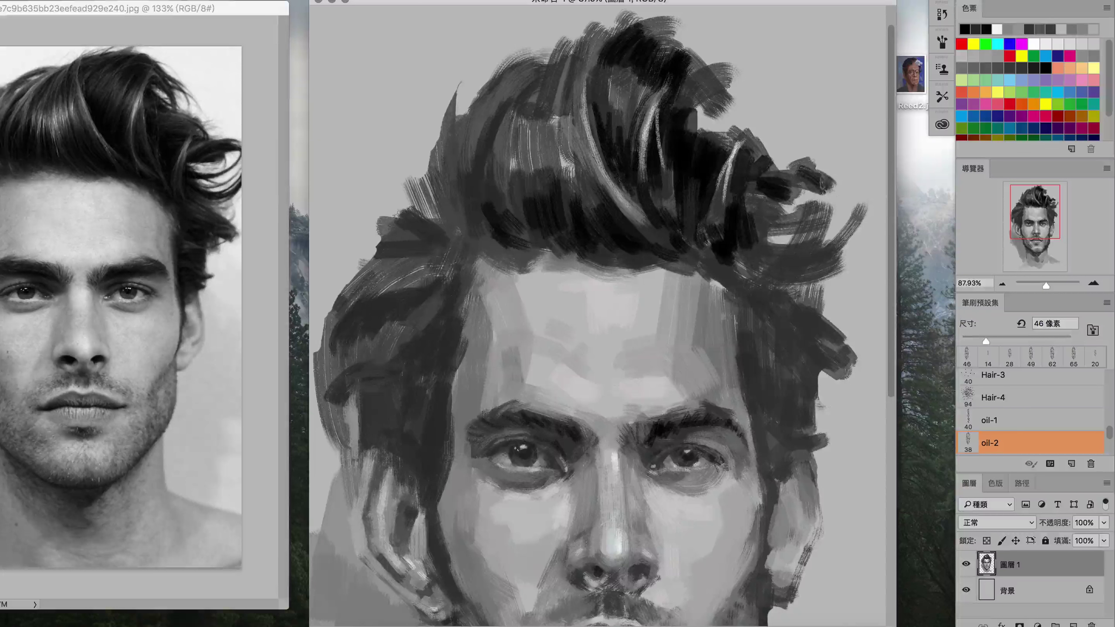
mouse_move(795, 237)
mouse_down()
mouse_move(742, 277)
mouse_move(751, 303)
mouse_move(702, 302)
mouse_move(825, 351)
mouse_up()
- Add more dark strokes to the right curls and lighten the ear with light grey
scroll(781, 307, down, 3)
drag(782, 276, 785, 338)
drag(812, 290, 825, 273)
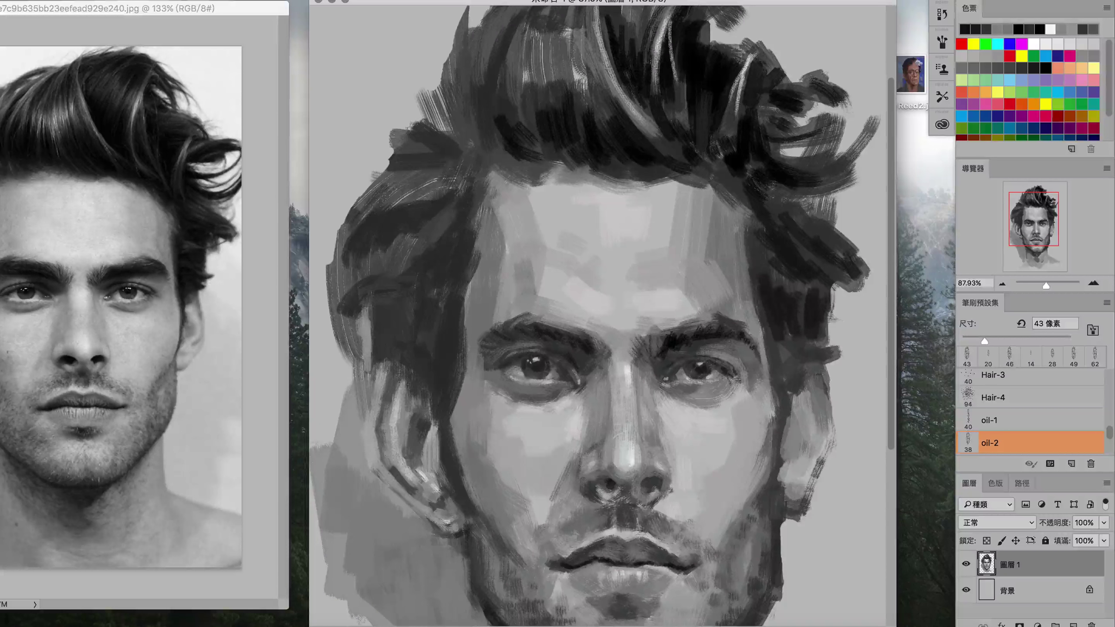
mouse_move(790, 333)
mouse_down()
mouse_move(812, 386)
mouse_move(797, 428)
mouse_up()
drag(821, 443, 775, 516)
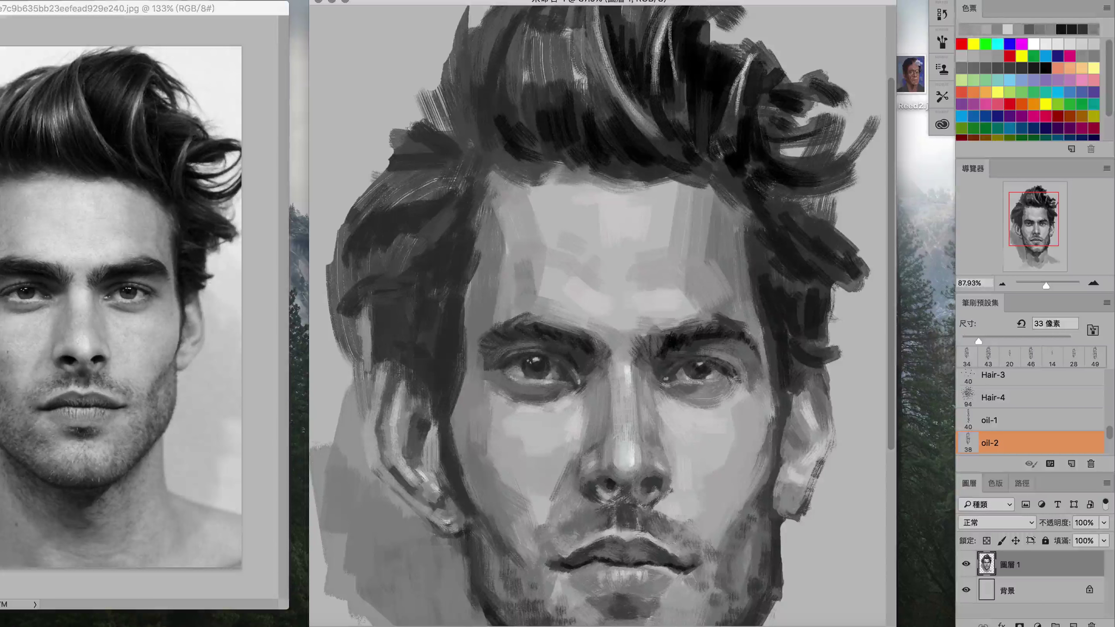
- Save the painting as MA.psd in Photoshop format
key(super+s)
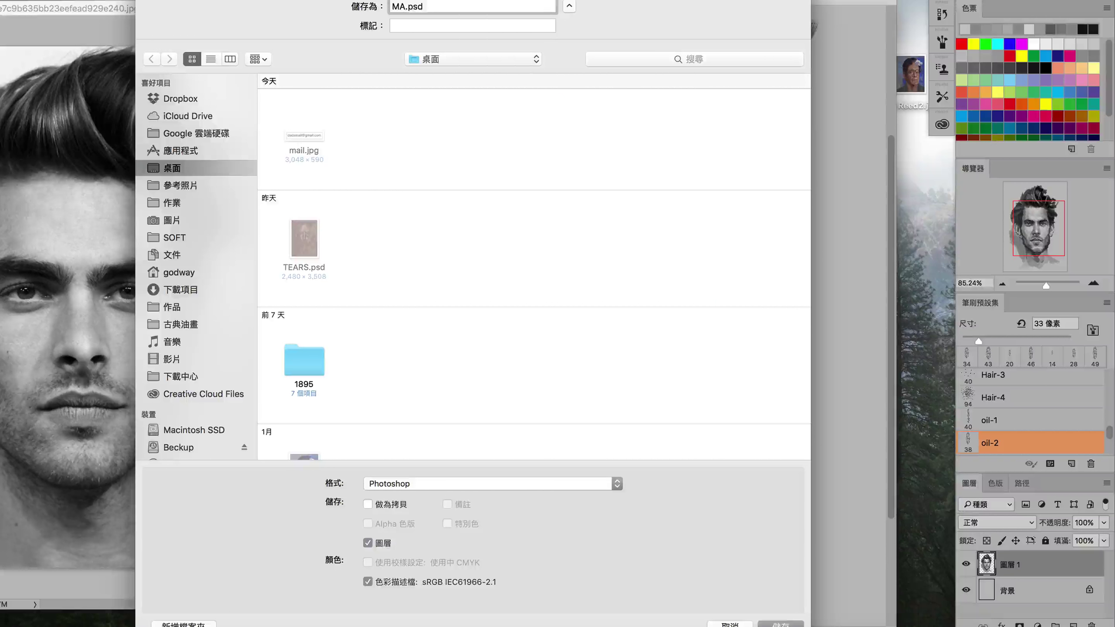
key(Return)
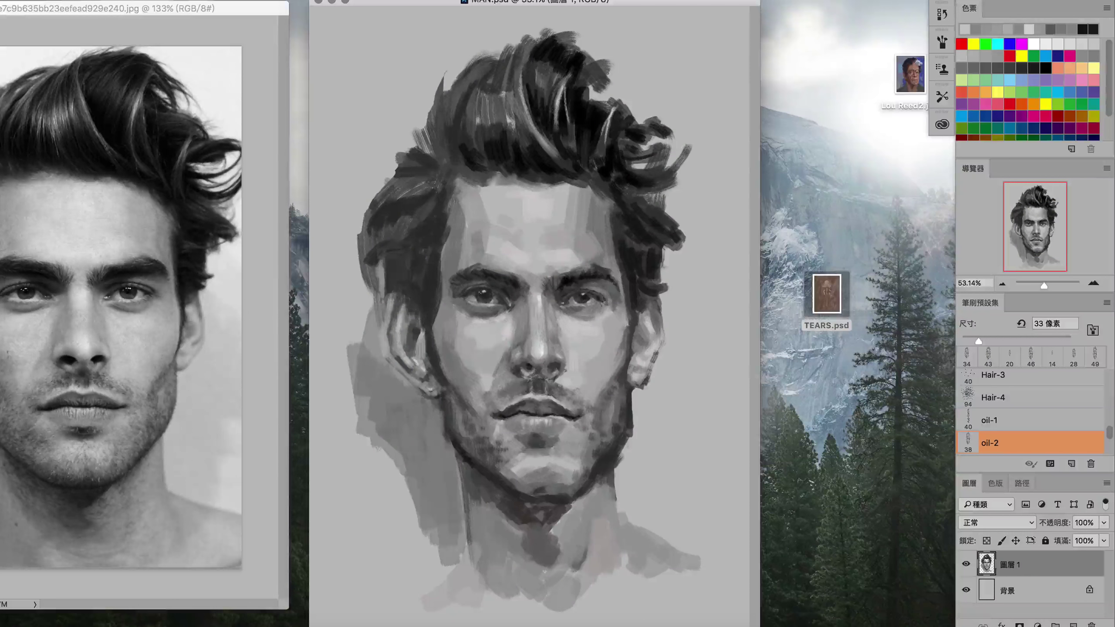